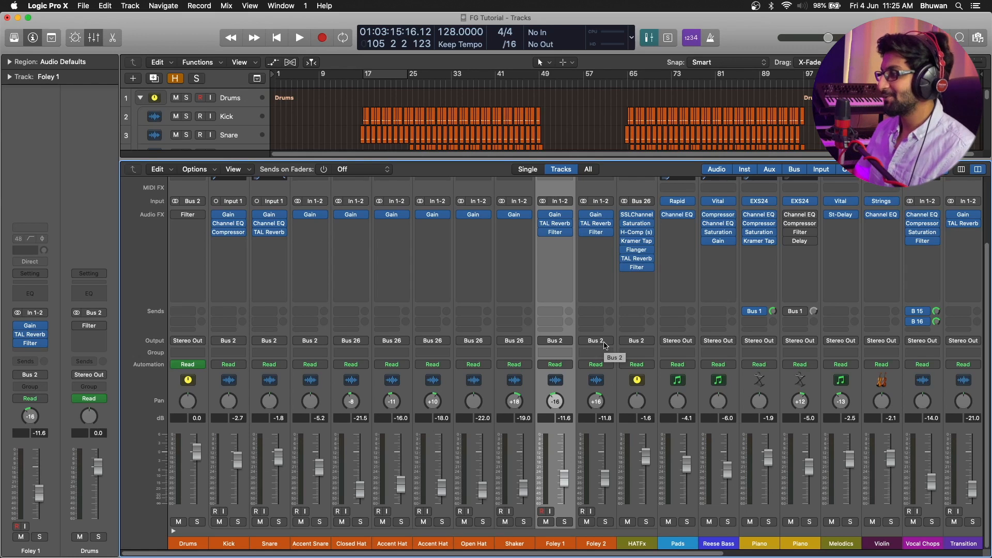
Examine the channel strips across the whole mixer, from Drums to Master, including their fader levels, panning and effects.
scroll(550, 397, "right", 5)
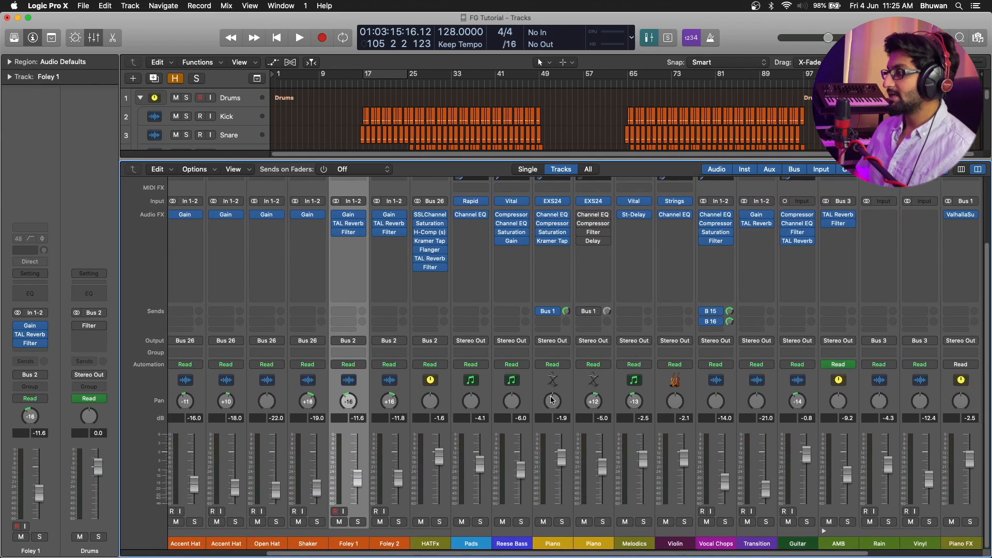
scroll(552, 399, "right", 3)
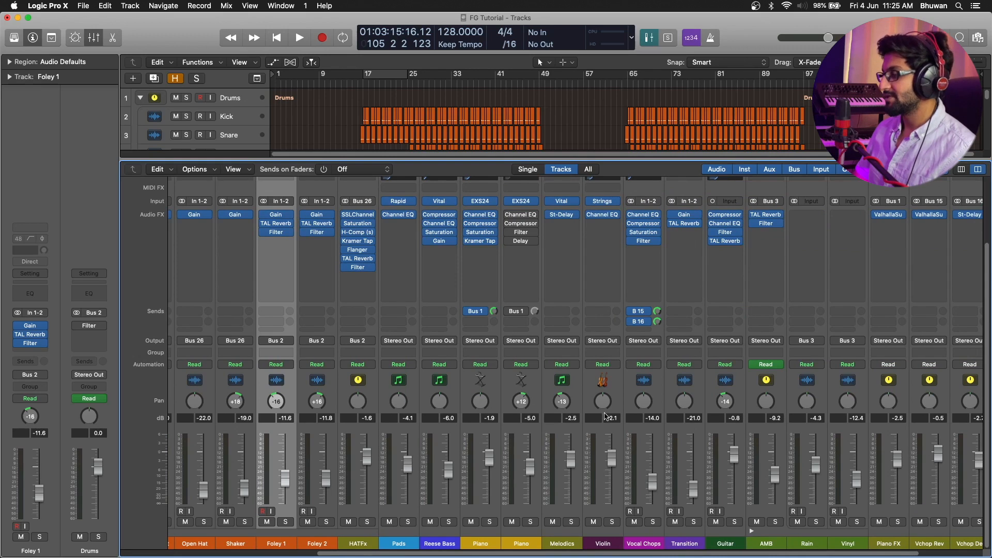
scroll(606, 417, "right", 3)
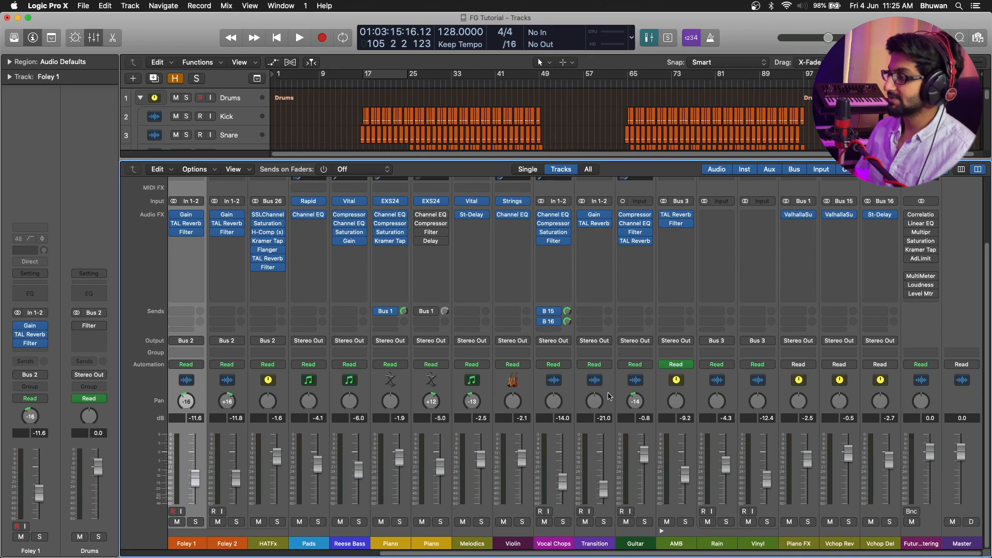
scroll(624, 391, "left", 10)
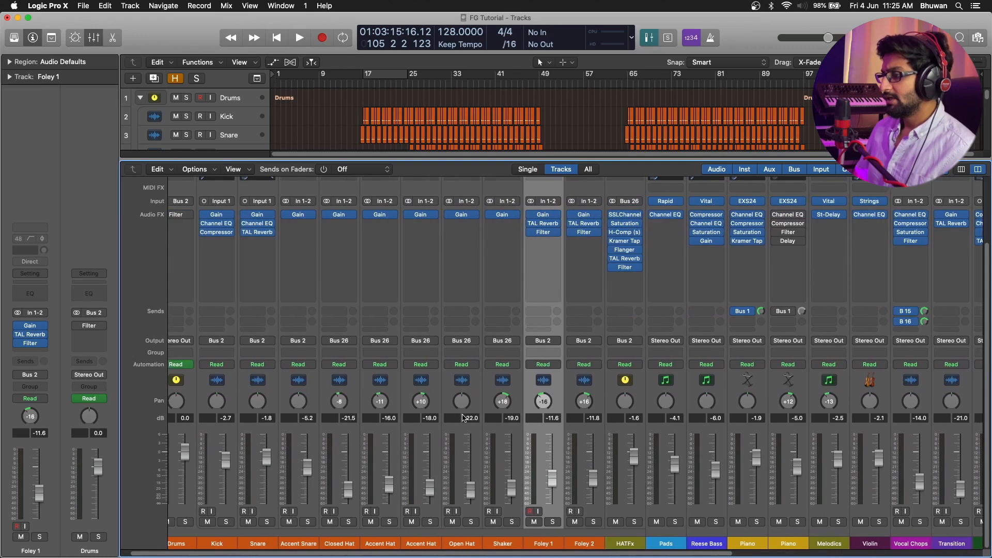
scroll(462, 418, "left", 1)
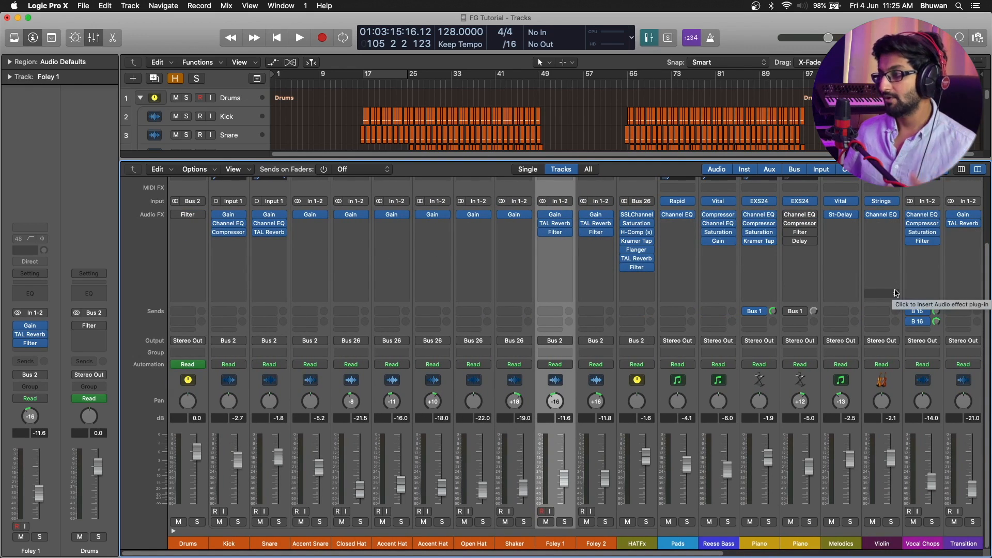
scroll(234, 381, "right", 1)
scroll(234, 381, "right", 1)
scroll(238, 382, "left", 1)
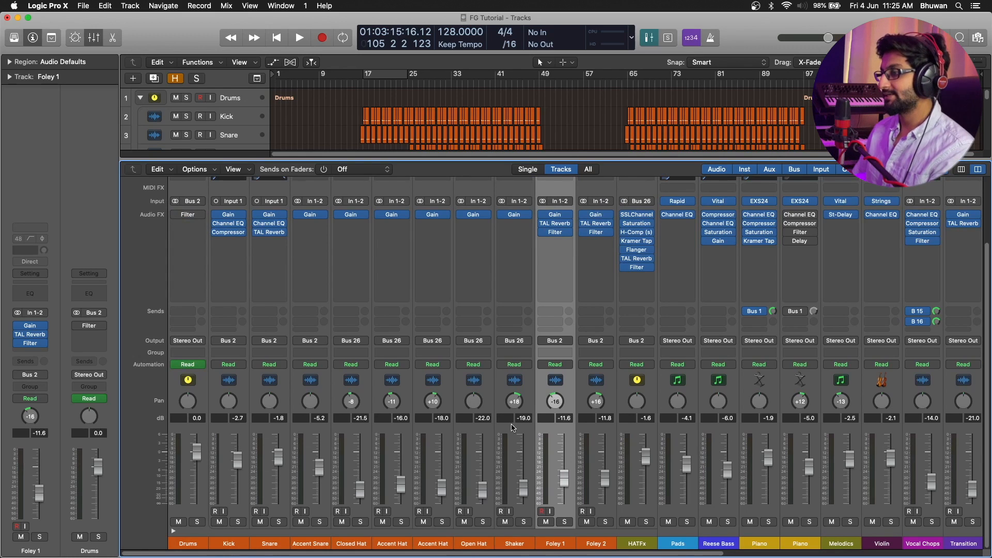
scroll(512, 427, "right", 10)
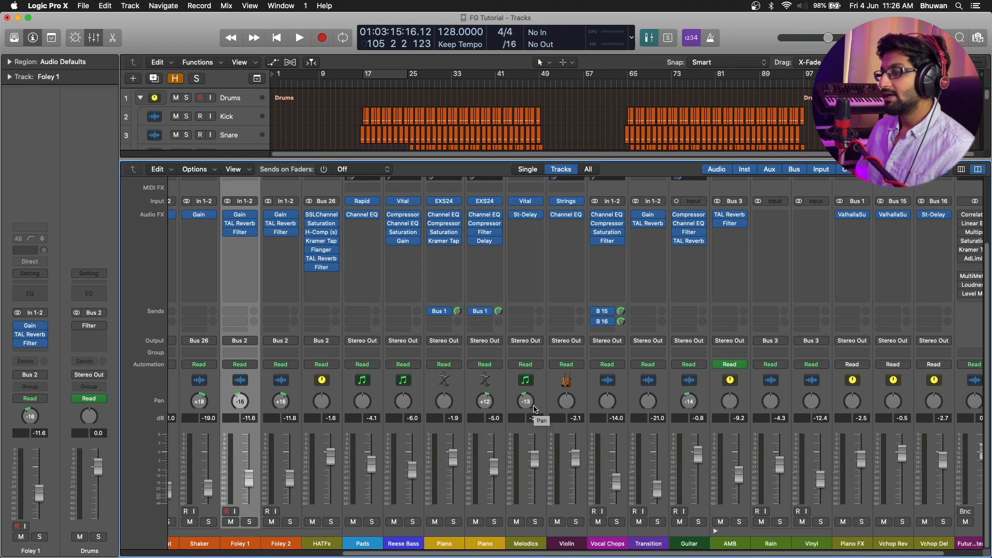
scroll(667, 429, "right", 2)
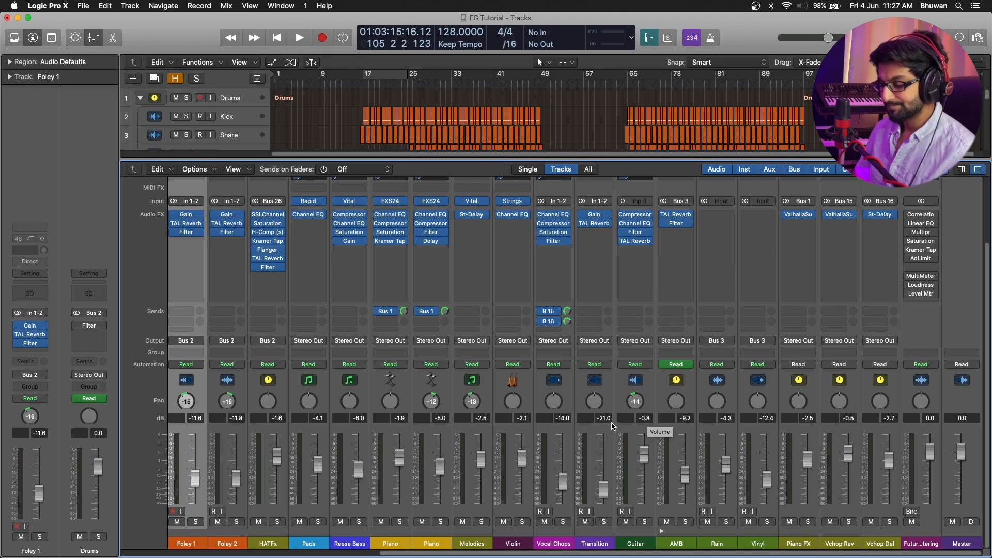
Inspect the Gain plug-in's settings on the Reese Bass channel and close its window.
scroll(555, 425, "left", 2)
scroll(555, 426, "left", 3)
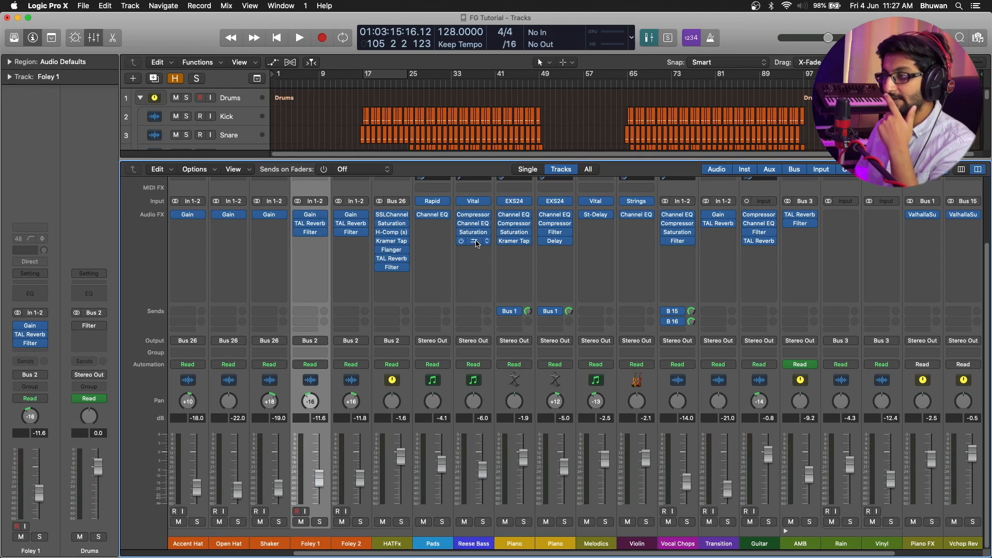
left_click(477, 244)
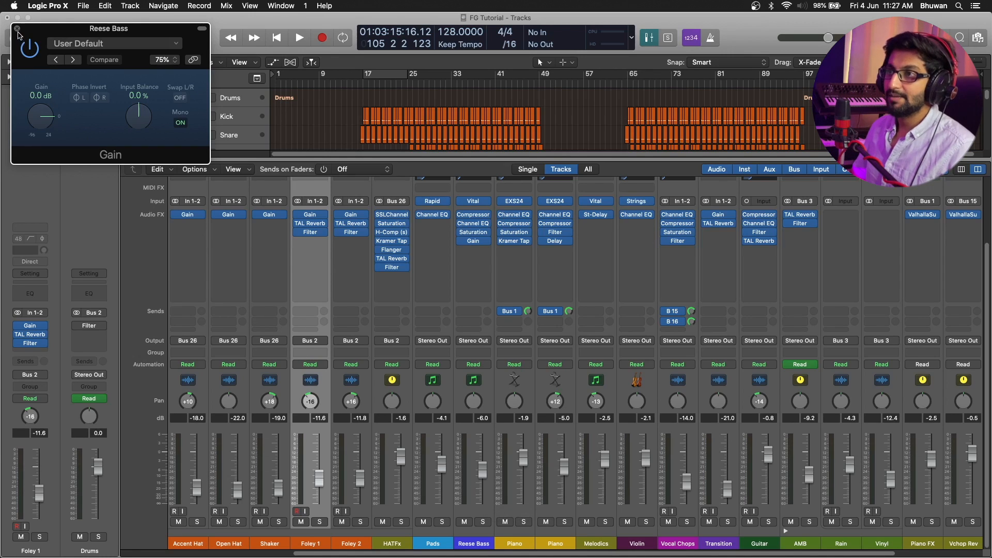
left_click(17, 28)
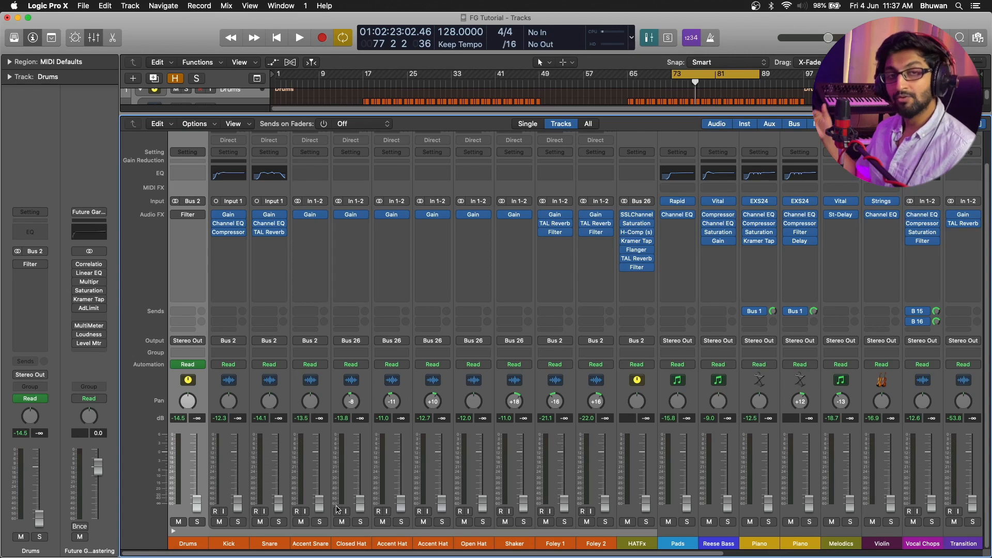
Review the faders across the whole mixer and the cycled section in the full track arrangement.
scroll(357, 495, "right", 10)
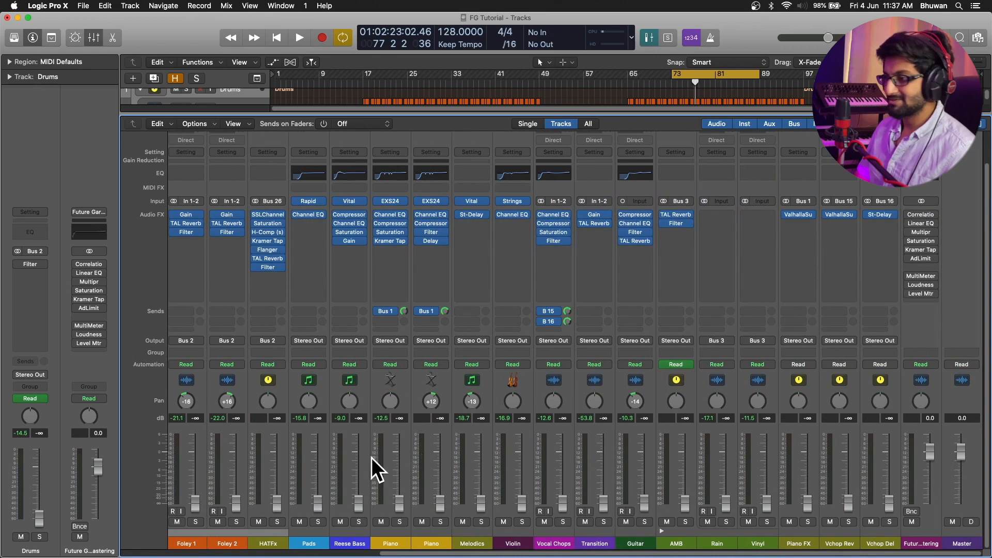
scroll(275, 462, "left", 10)
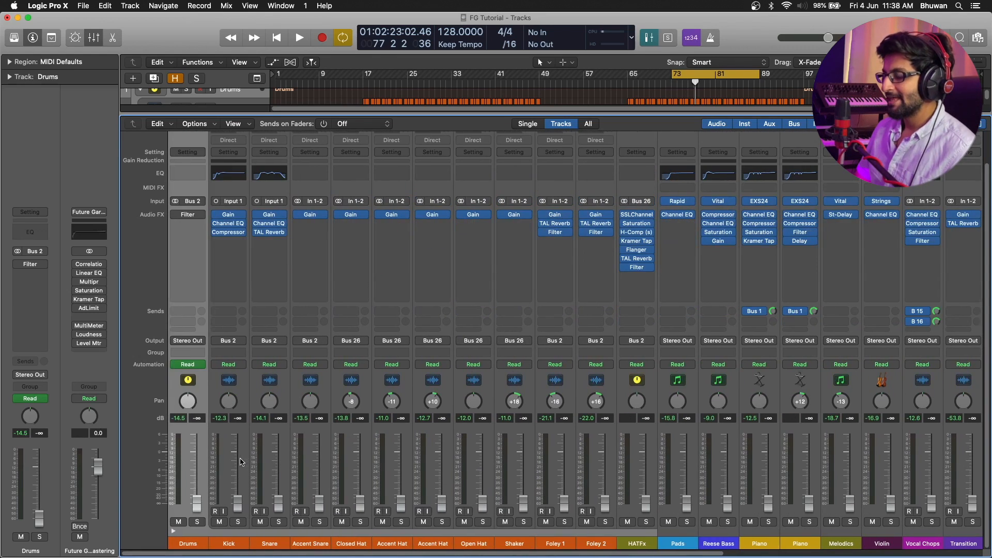
key("x")
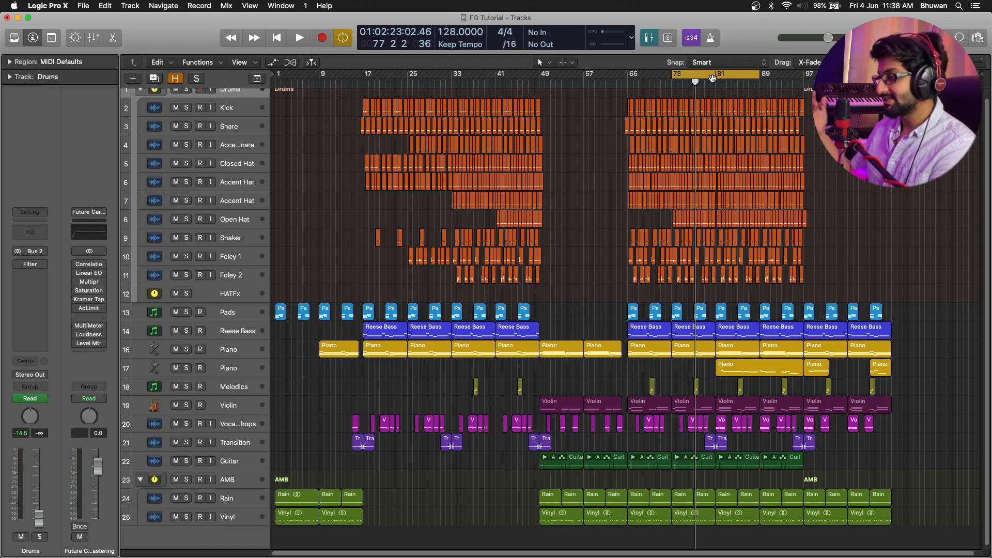
key("x")
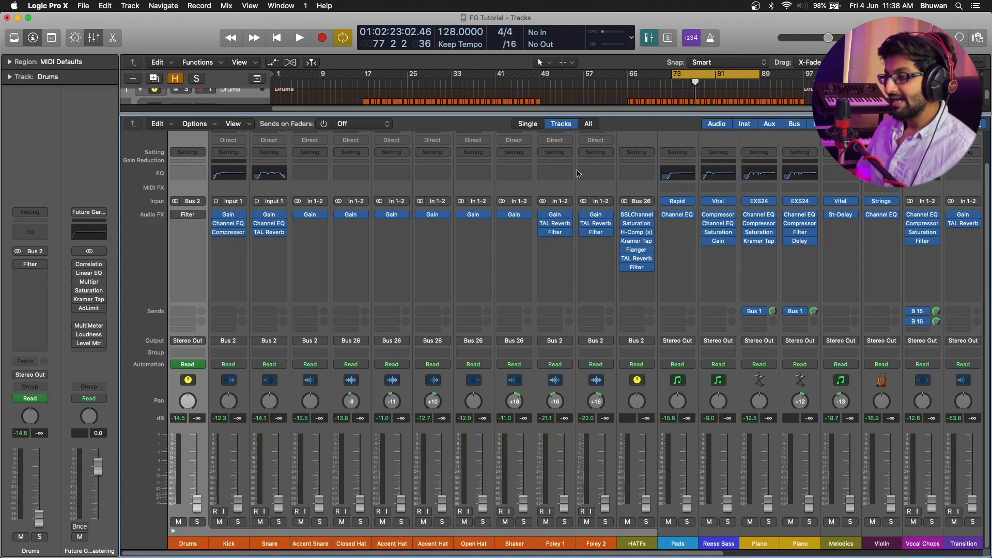
Reset the Drums stack fader to 0.0 dB and show the hidden tracks.
left_click(198, 502, "alt")
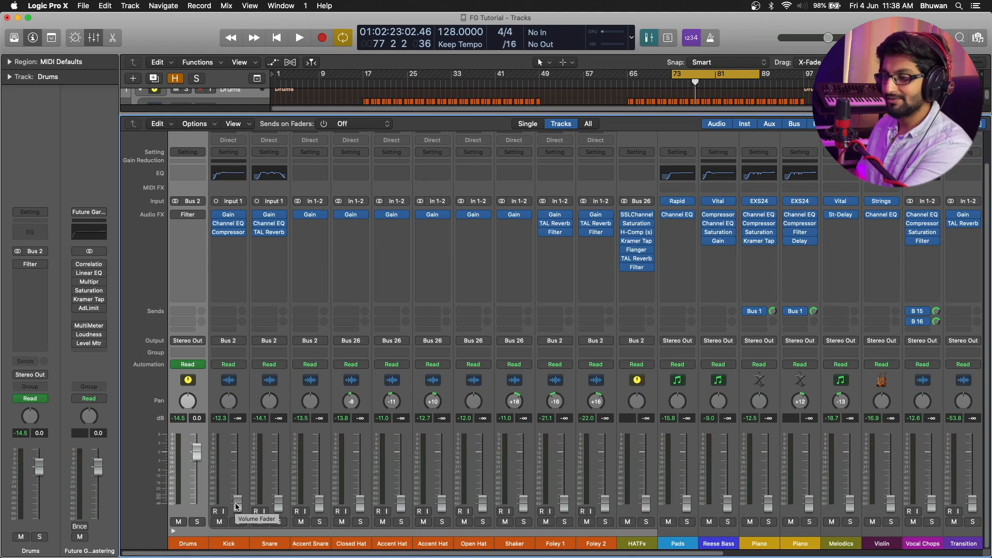
key("h")
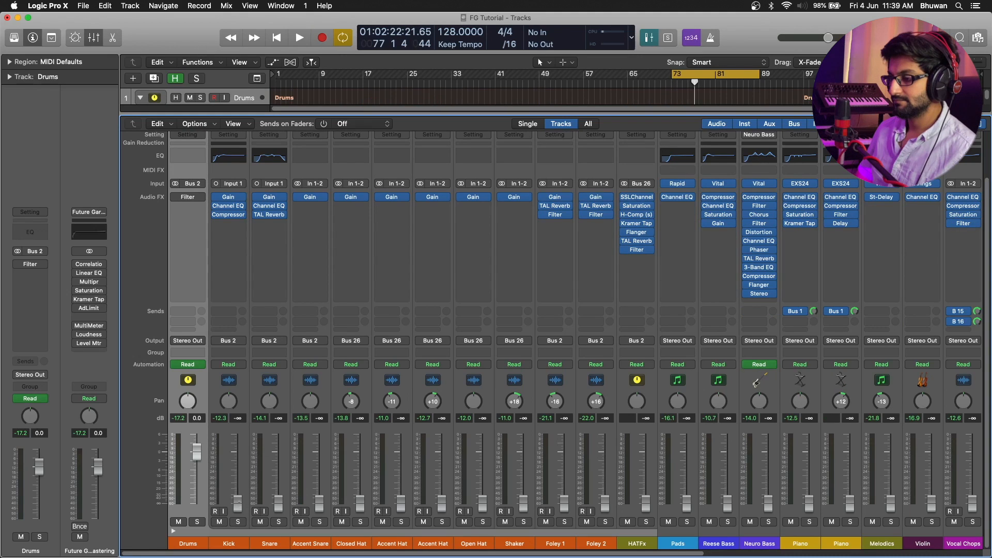
Play the cycled section and set the Kick fader to -3.9 dB, Snare to -7.6 dB and Accent Snare to -16.6 dB.
key("space")
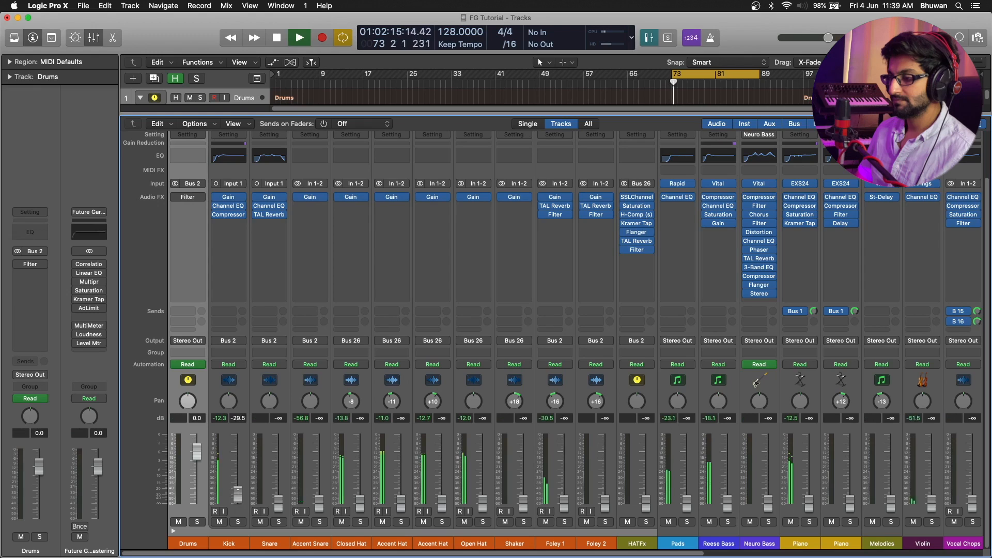
left_click_drag(238, 486, 239, 461)
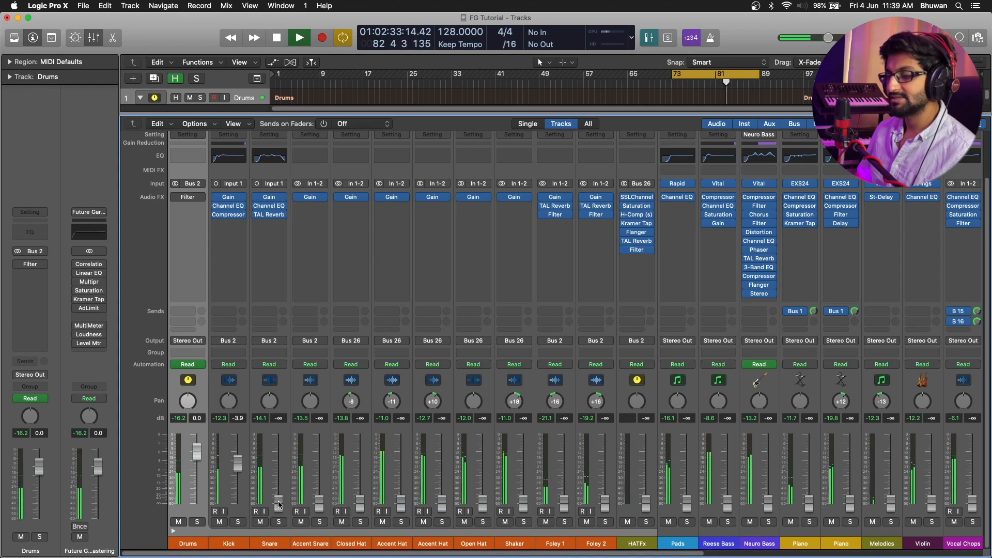
left_click_drag(279, 503, 279, 471)
left_click_drag(319, 504, 319, 479)
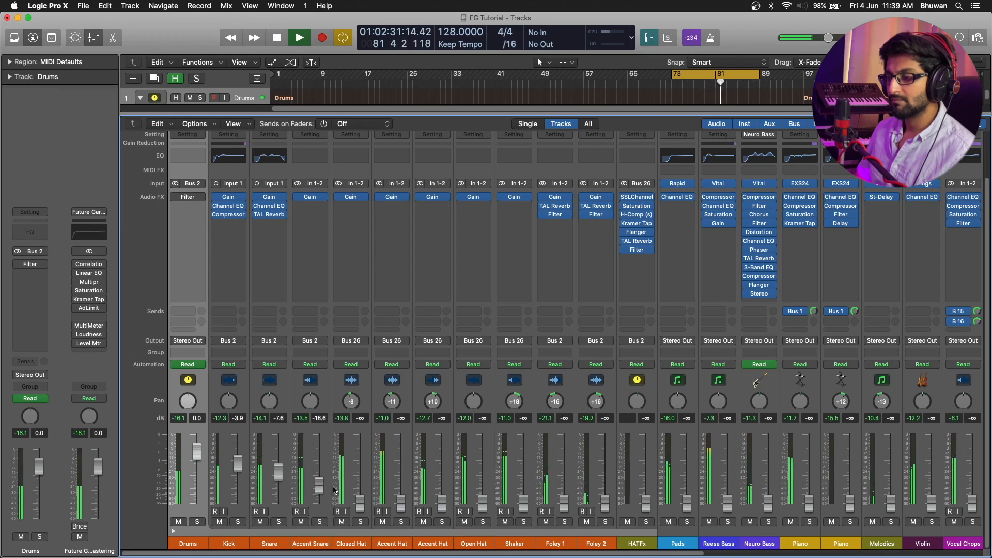
Balance the hats: HATFx at 0.0 dB, Closed Hat at -17.8 dB, the Accent Hats at -21.0 and -16.2 dB, Open Hat at -20.5 dB.
left_click_drag(361, 502, 362, 486)
left_click(646, 504, "alt")
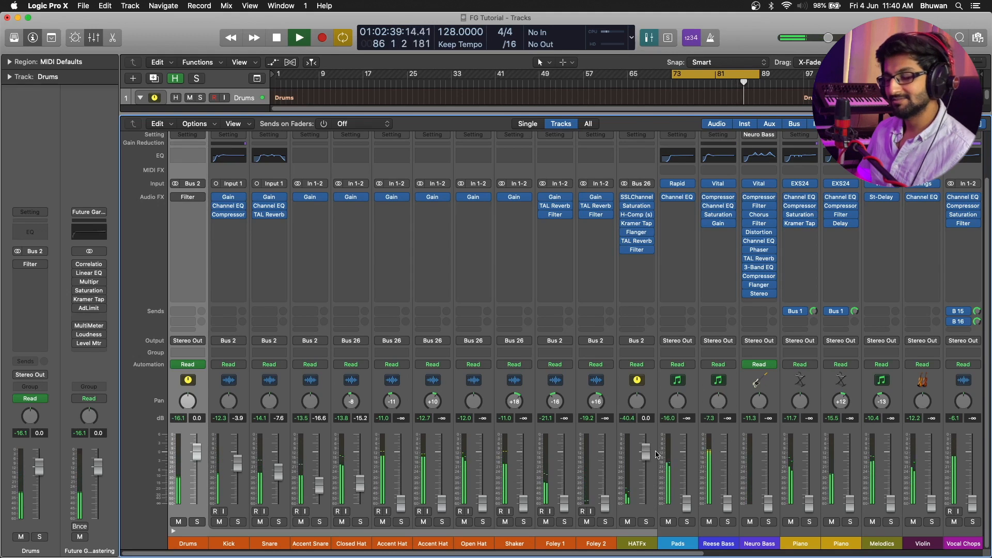
left_click_drag(360, 483, 361, 495)
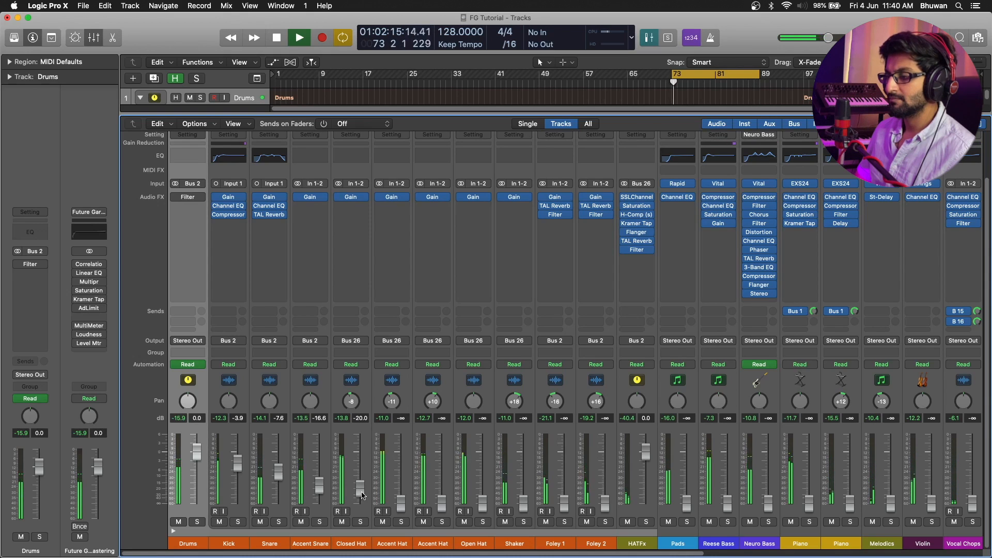
left_click_drag(399, 504, 364, 491)
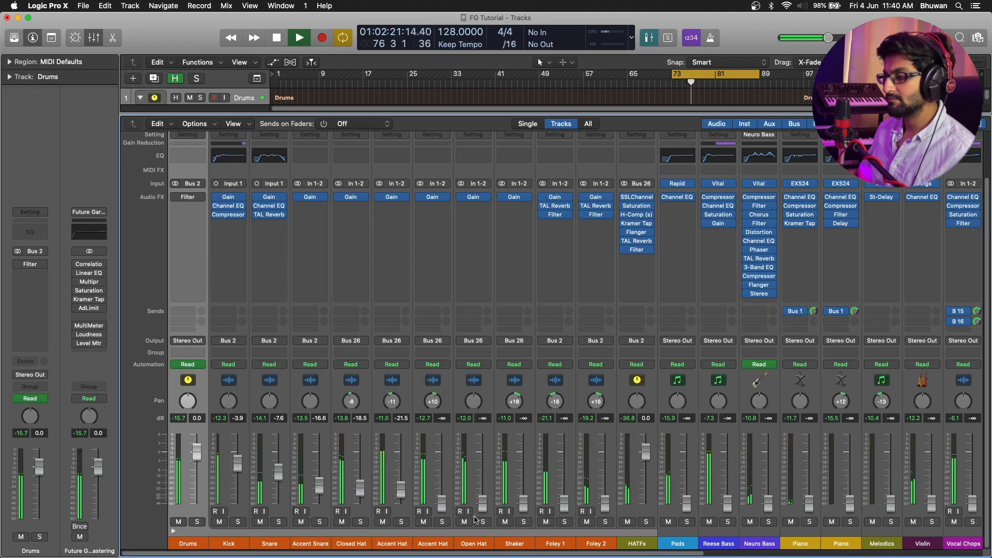
left_click_drag(442, 503, 442, 483)
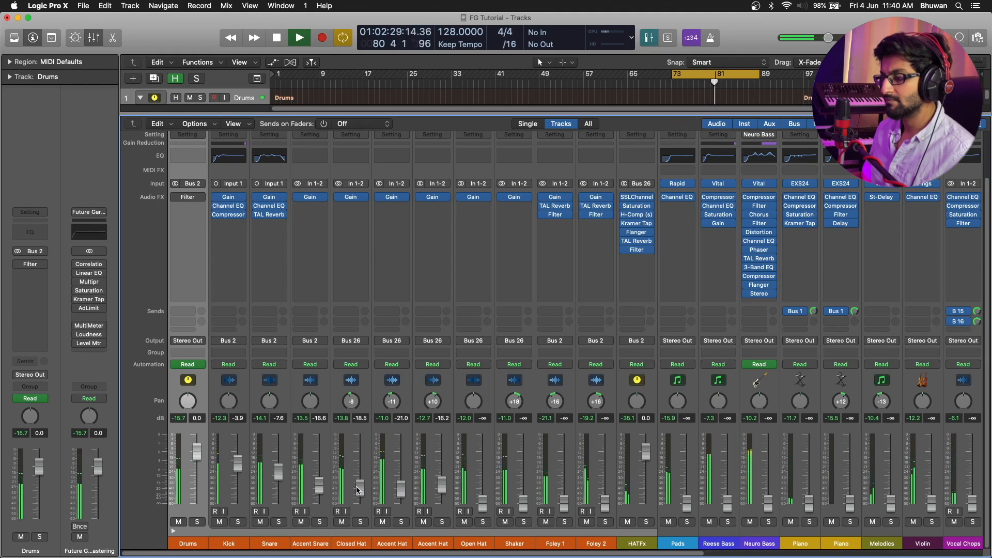
left_click_drag(482, 502, 485, 477)
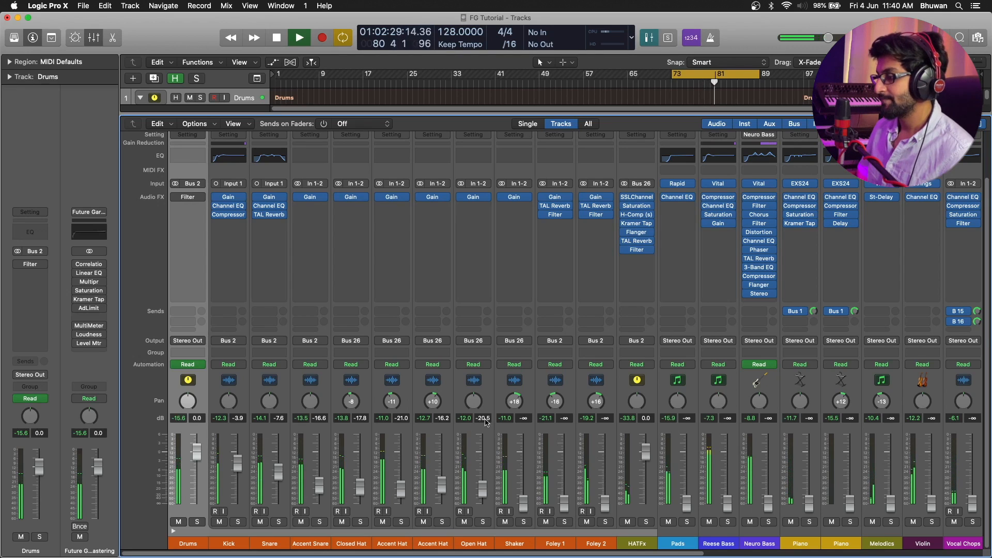
Set the Shaker fader to -23.0 dB and the Foley 1 and Foley 2 faders to -9.6 dB.
scroll(551, 484, "right", 1)
left_click_drag(518, 502, 556, 474)
left_click_drag(600, 501, 600, 479)
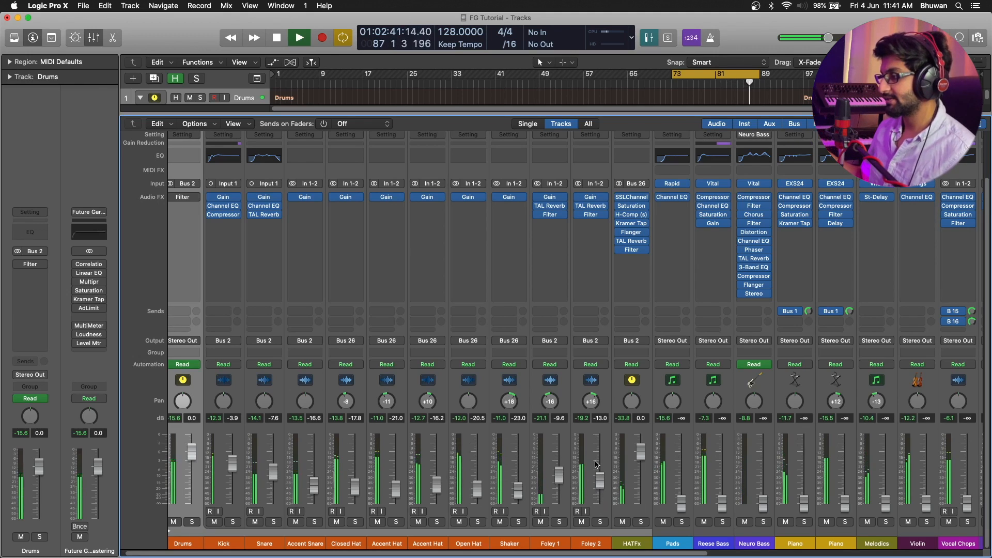
left_click_drag(597, 464, 597, 458)
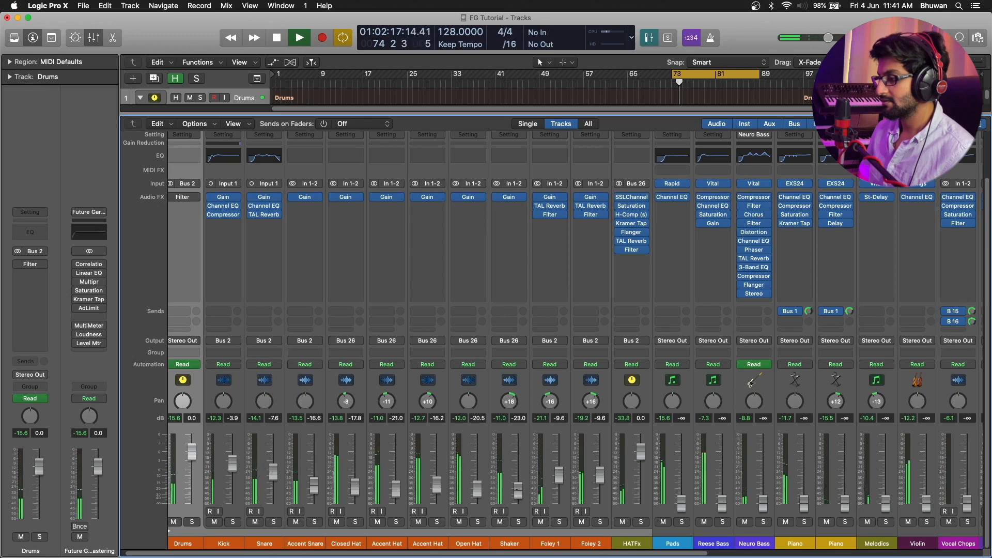
Lower the Foley 1 and Foley 2 faders together to -12.0 dB and set the Shaker to -21.5 dB.
left_click(567, 514)
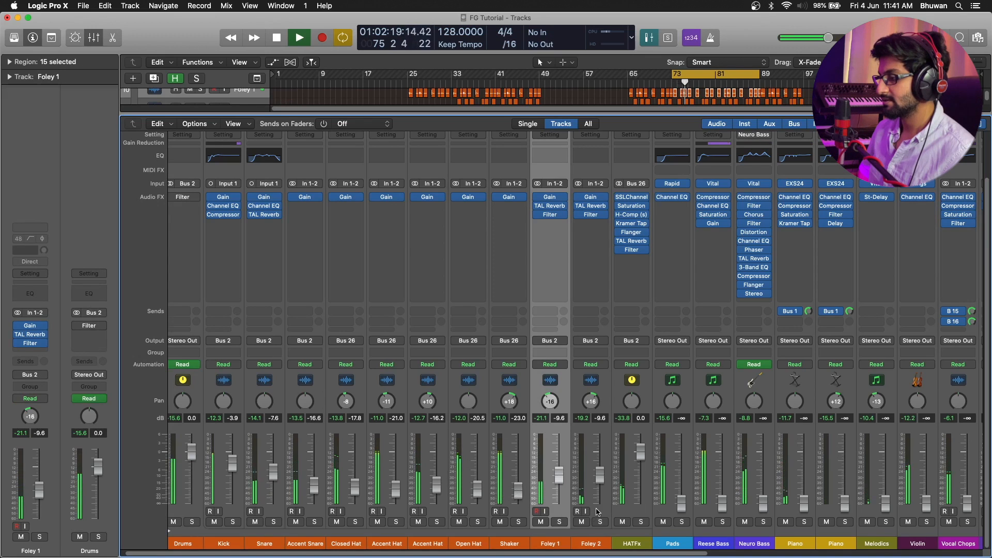
left_click(596, 512, "shift")
left_click_drag(558, 477, 559, 481)
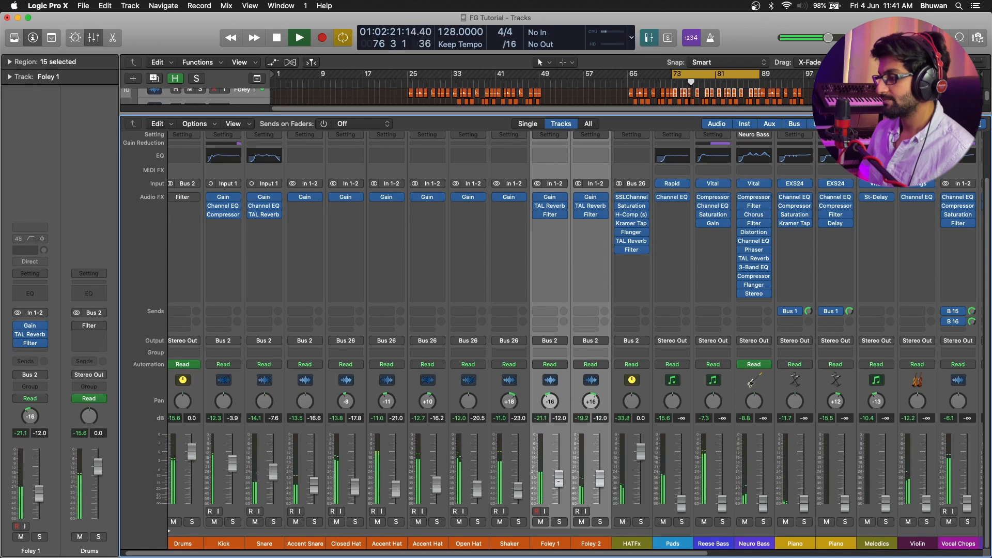
left_click(606, 514)
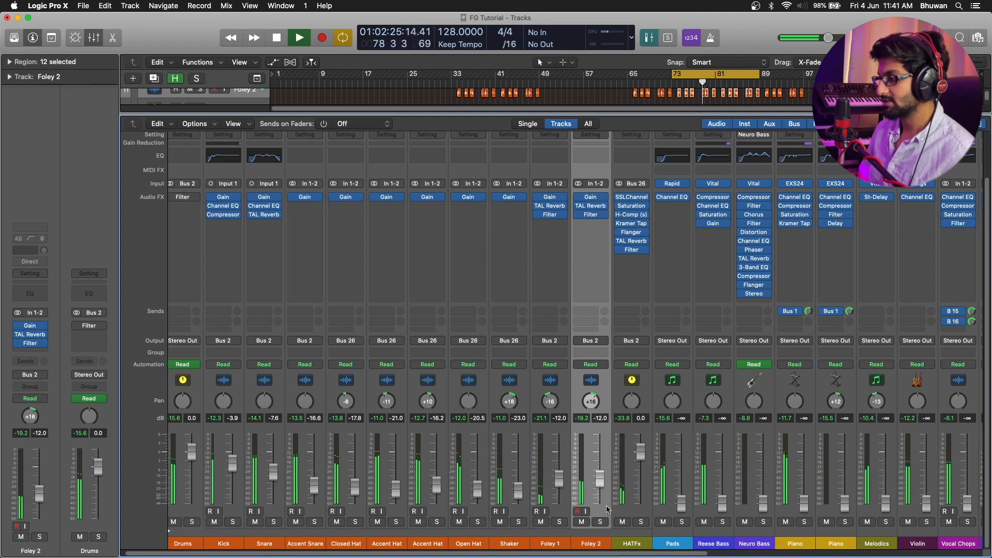
left_click_drag(517, 492, 518, 491)
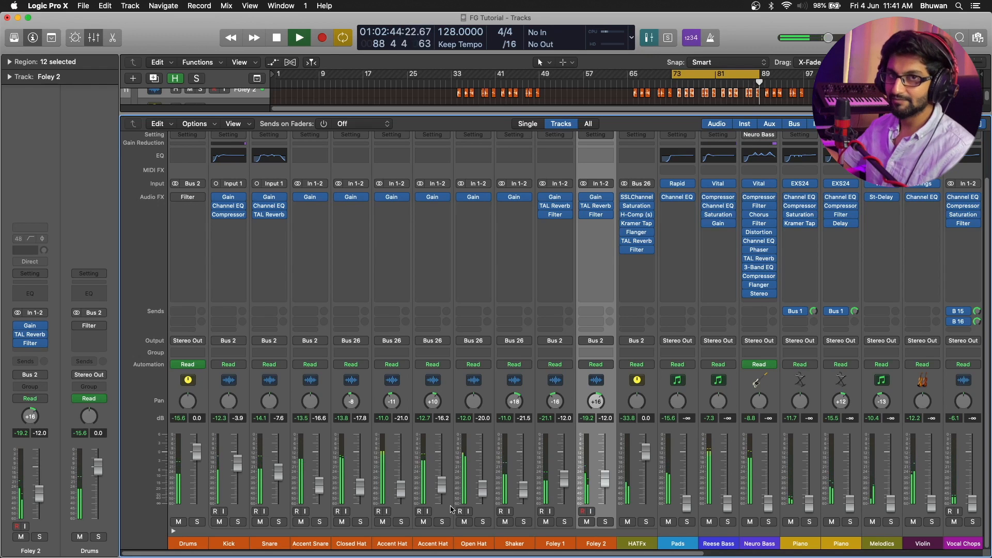
Set the Reese Bass fader to -8.6 dB, Neuro Bass to -12.6 dB and Pads to -1.3 dB.
scroll(487, 483, "right", 3)
scroll(487, 483, "right", 1)
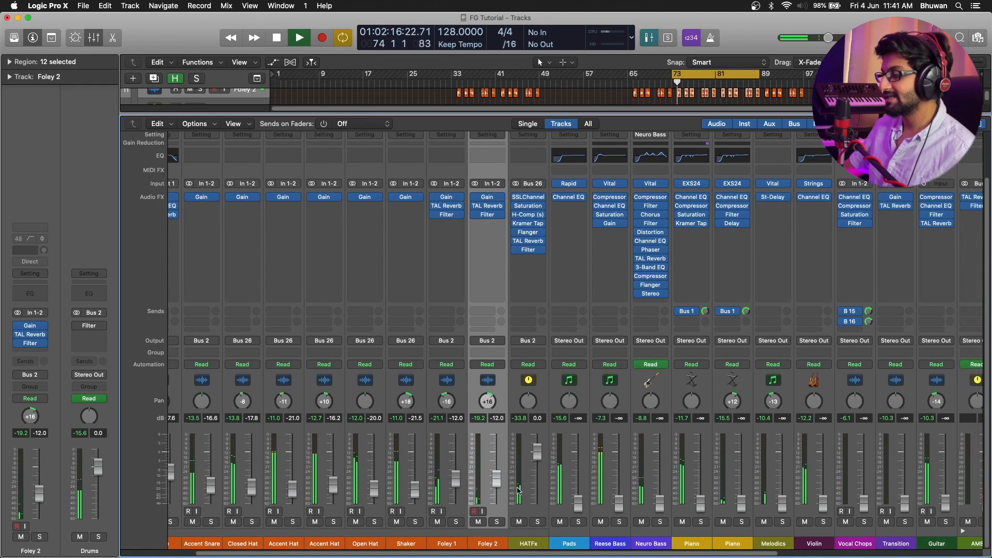
left_click_drag(620, 506, 620, 471)
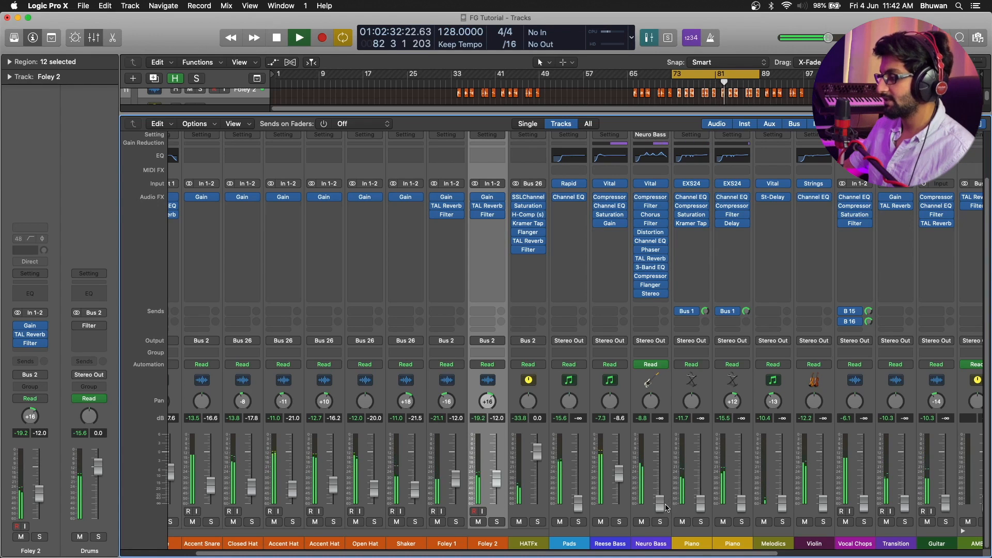
left_click_drag(662, 509, 660, 482)
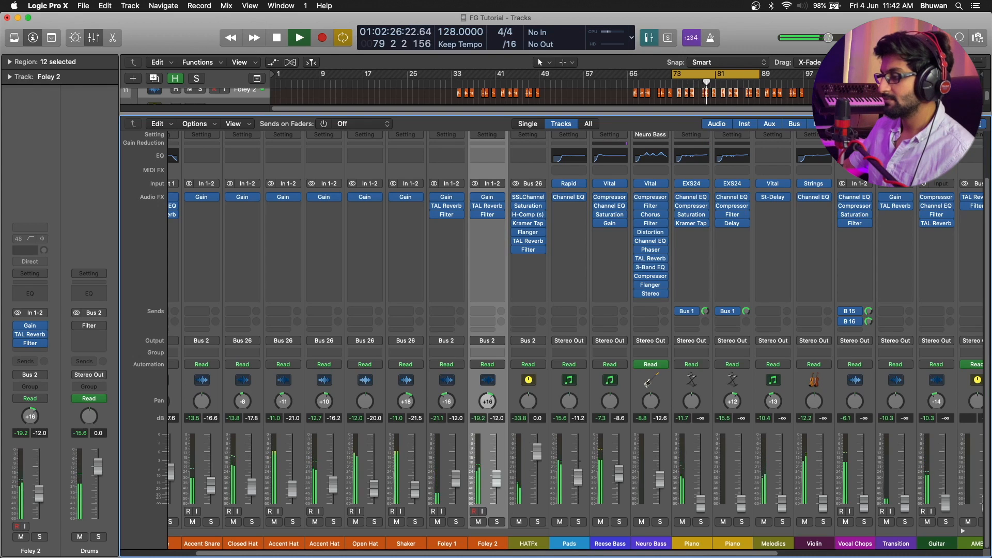
left_click_drag(578, 473, 577, 458)
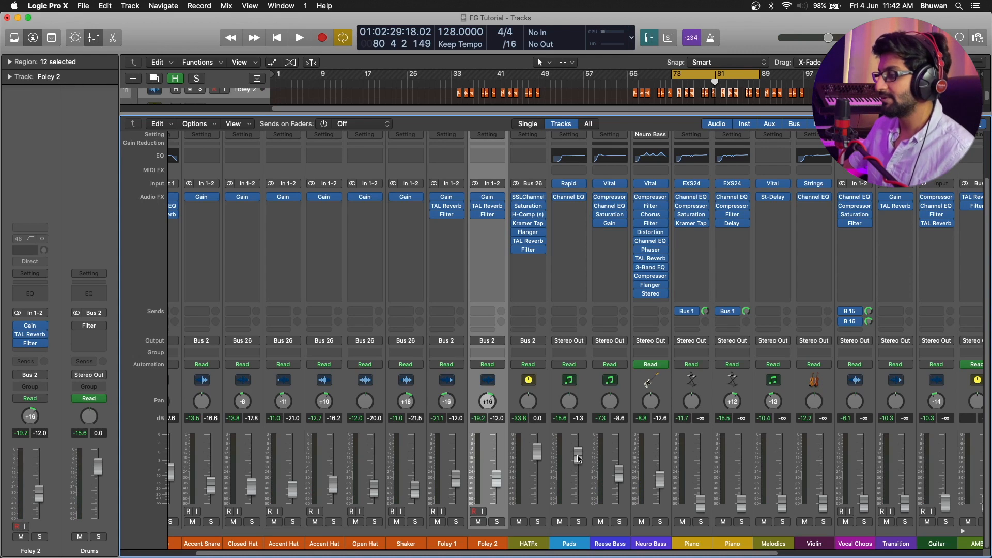
During playback, lower the Pads fader to -2.1 dB and the Reese Bass fader to -12.4 dB.
key("space")
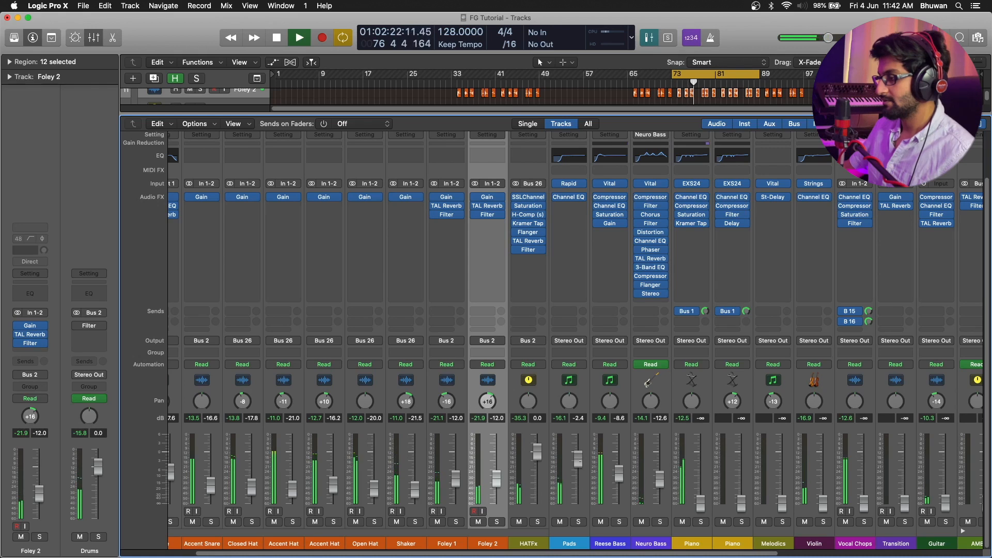
left_click_drag(579, 465, 580, 463)
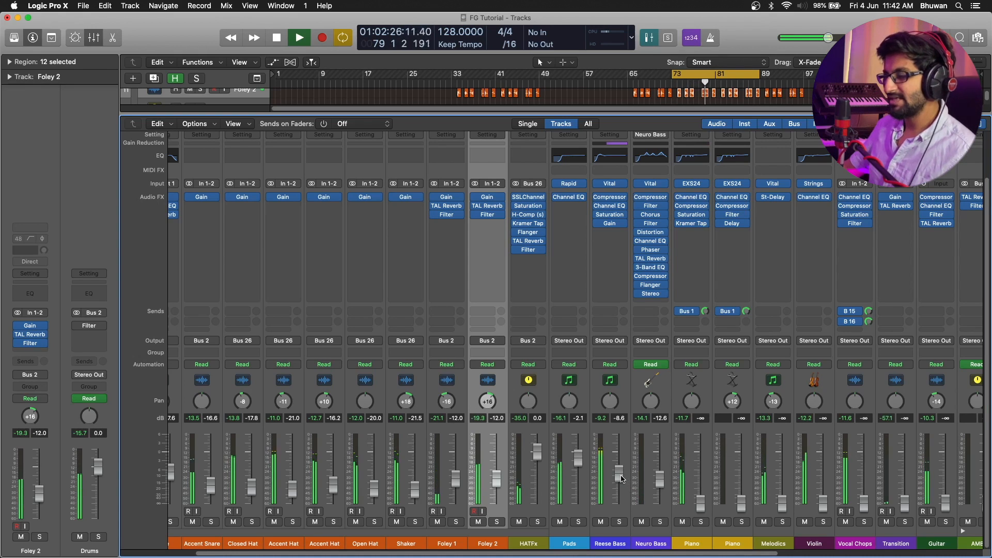
left_click_drag(622, 478, 622, 483)
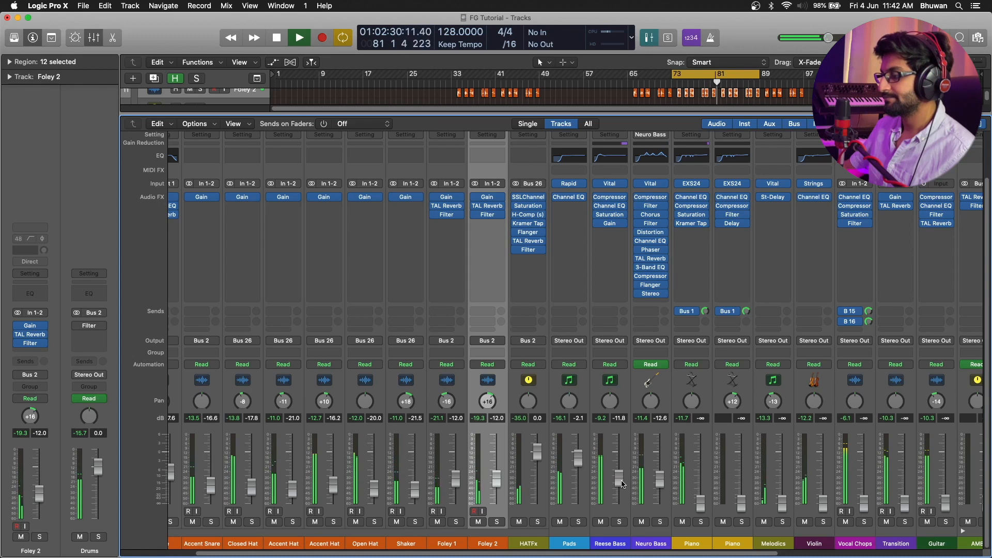
left_click_drag(622, 483, 623, 484)
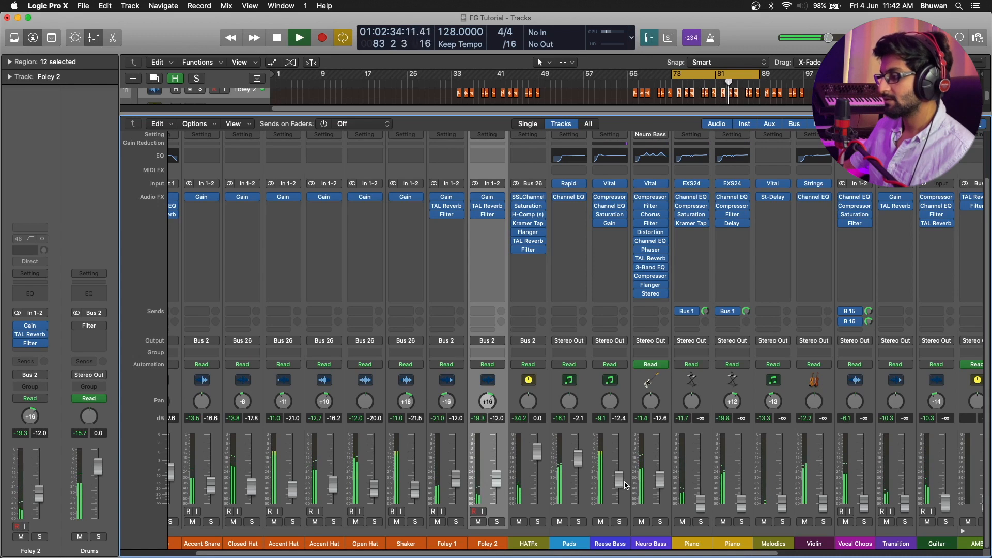
Bring up the first Piano fader to -3.1 dB while the looped section plays.
scroll(641, 491, "right", 2)
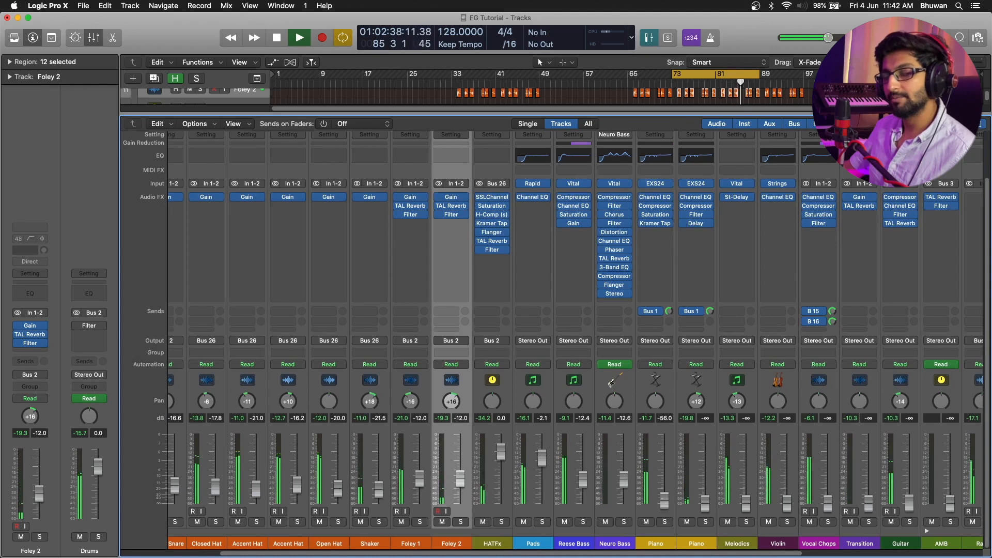
left_click_drag(665, 498, 665, 464)
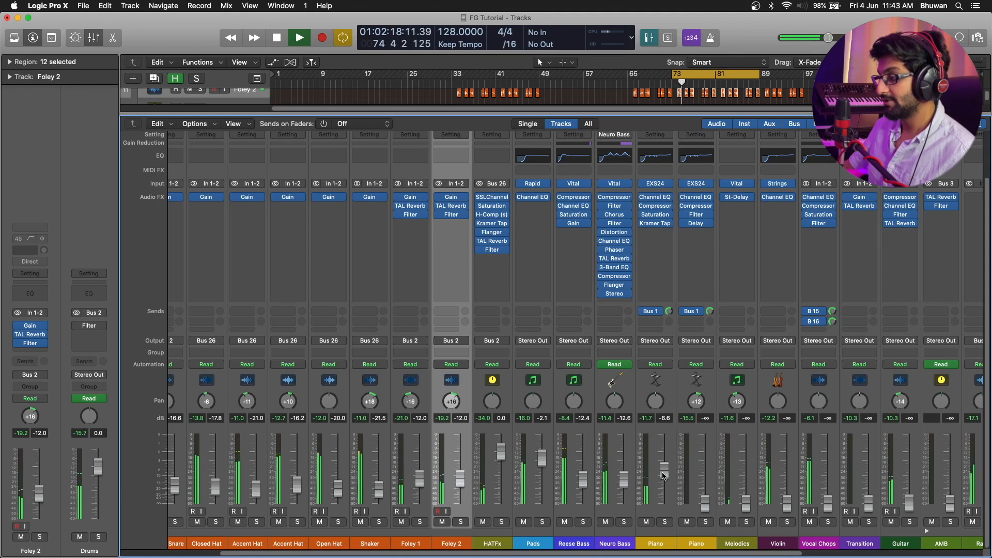
key("space")
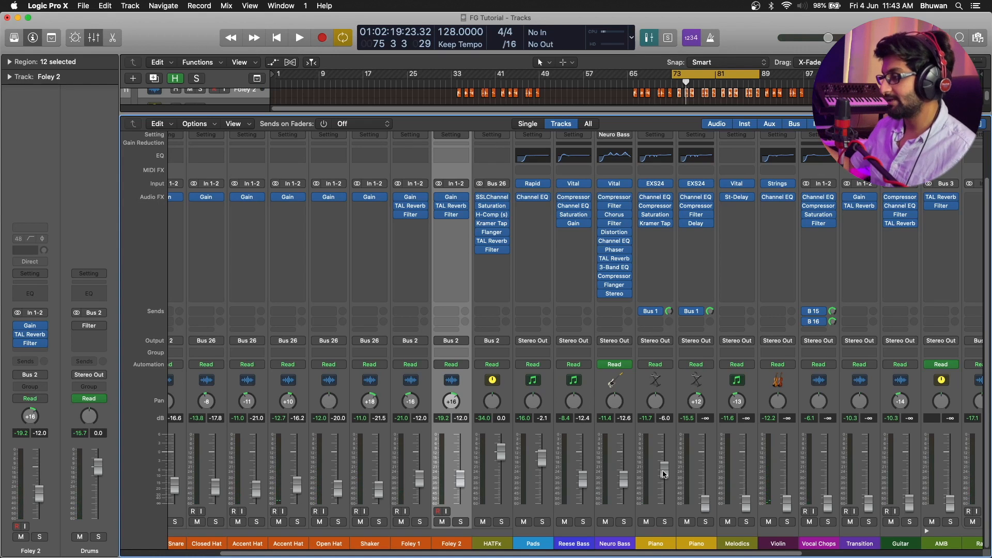
key("space")
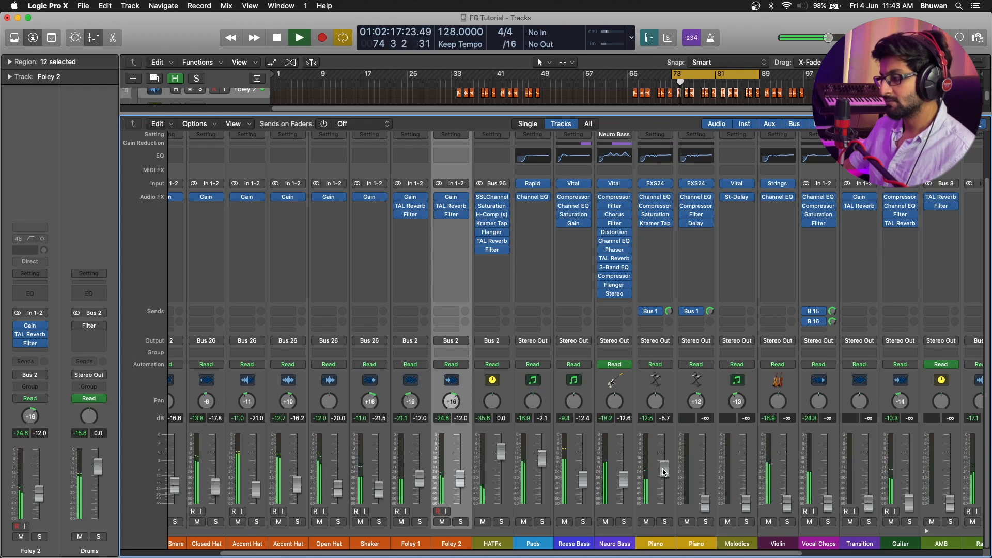
left_click_drag(664, 472, 664, 470)
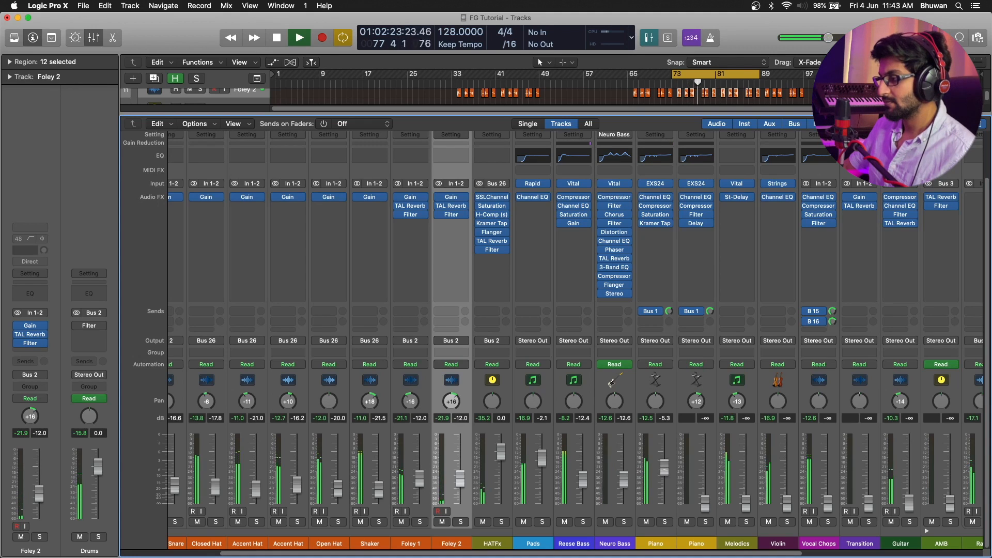
left_click_drag(664, 451, 664, 461)
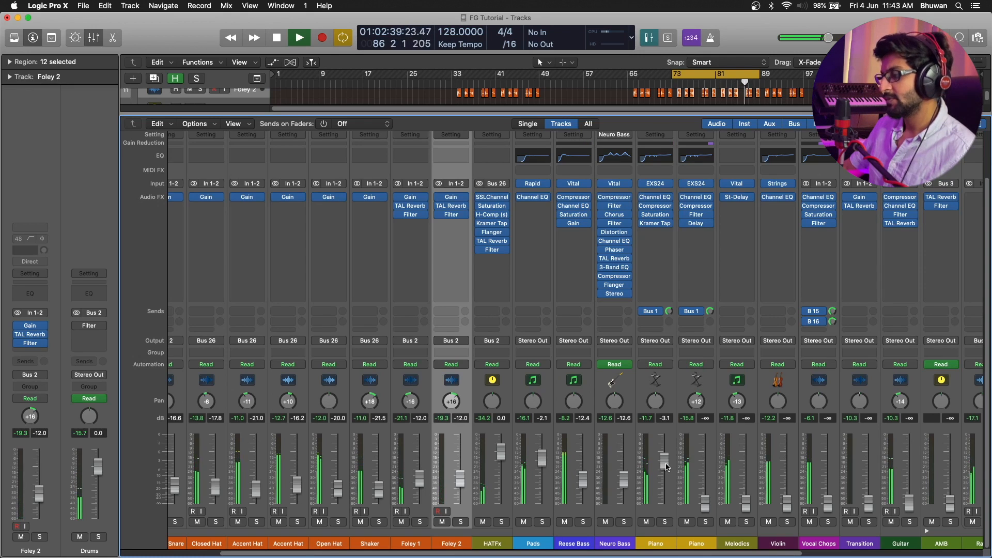
Balance the two pianos during playback: the second Piano at -7.6 dB and the first Piano at -3.6 dB.
left_click_drag(701, 502, 702, 480)
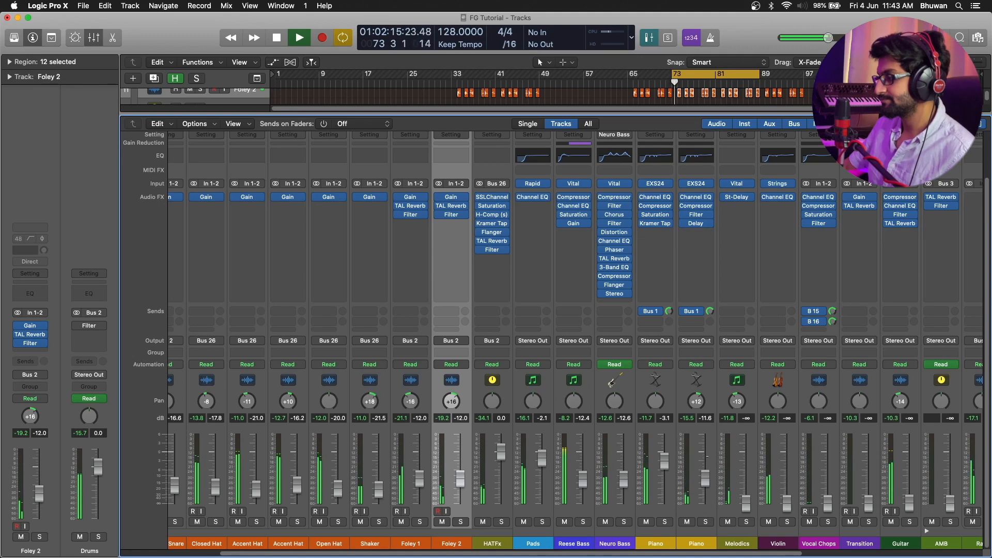
left_click_drag(710, 485, 710, 473)
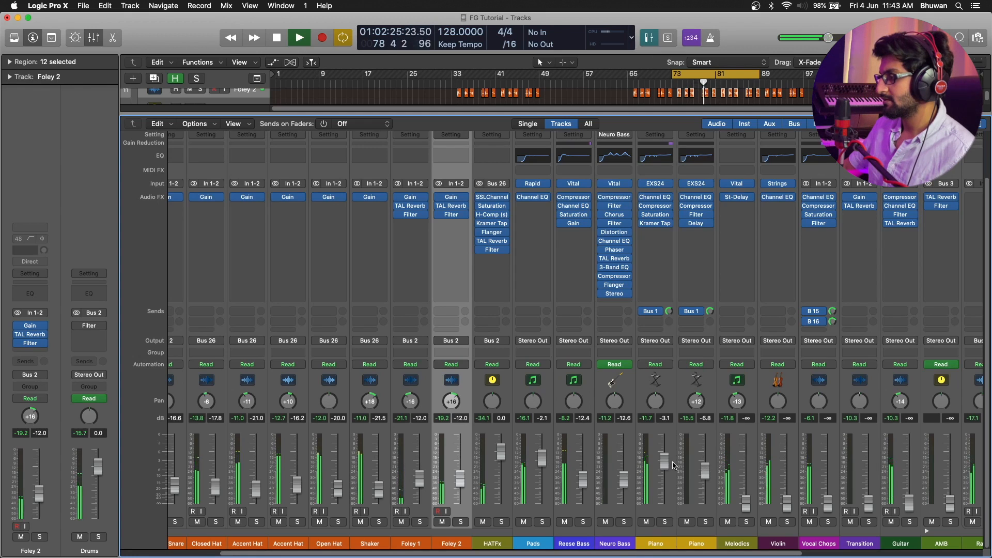
left_click_drag(666, 461, 668, 469)
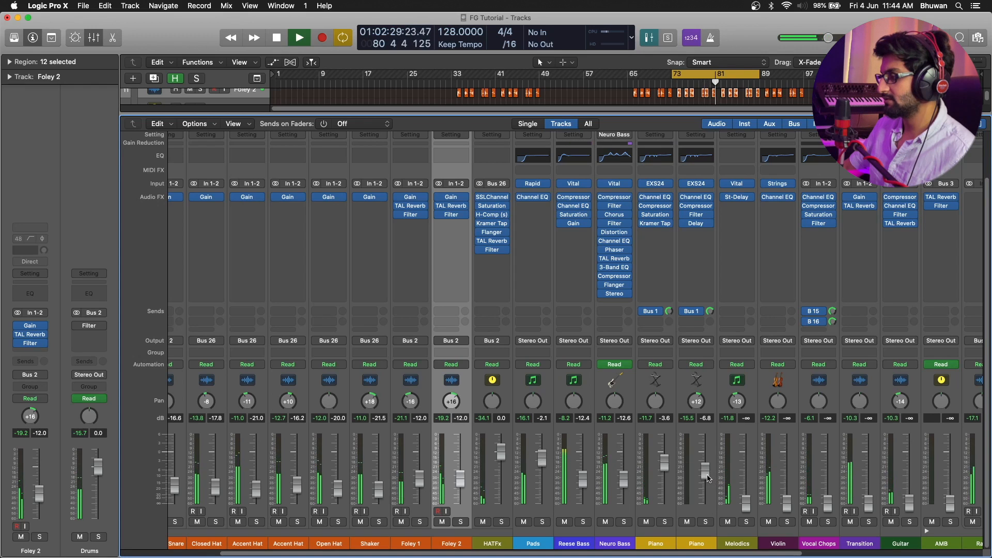
left_click_drag(707, 479, 707, 473)
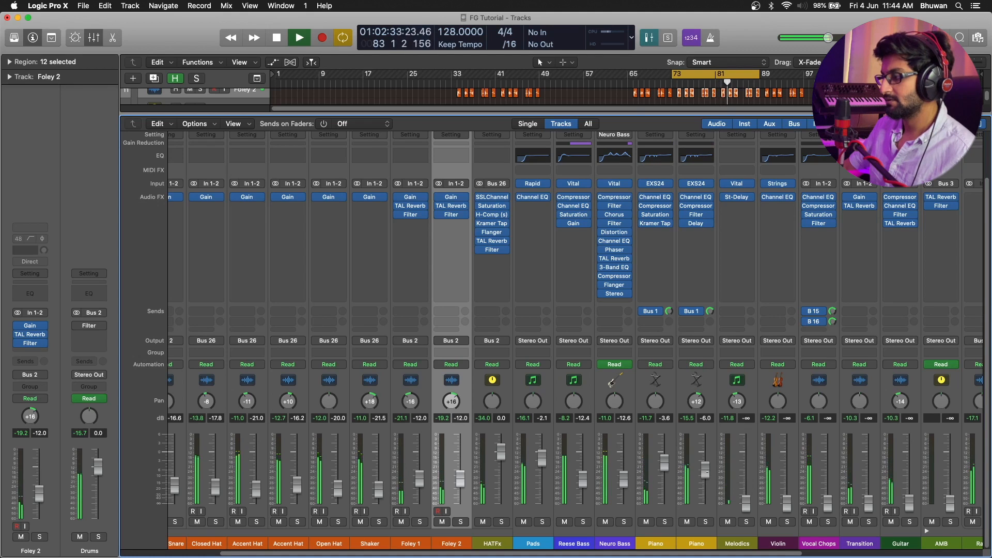
left_click_drag(708, 474, 707, 476)
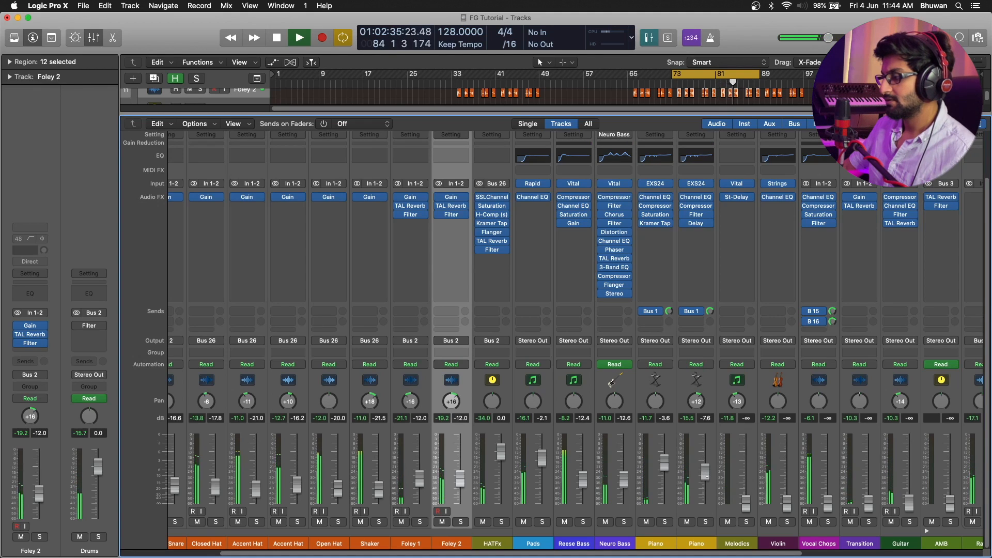
key("space")
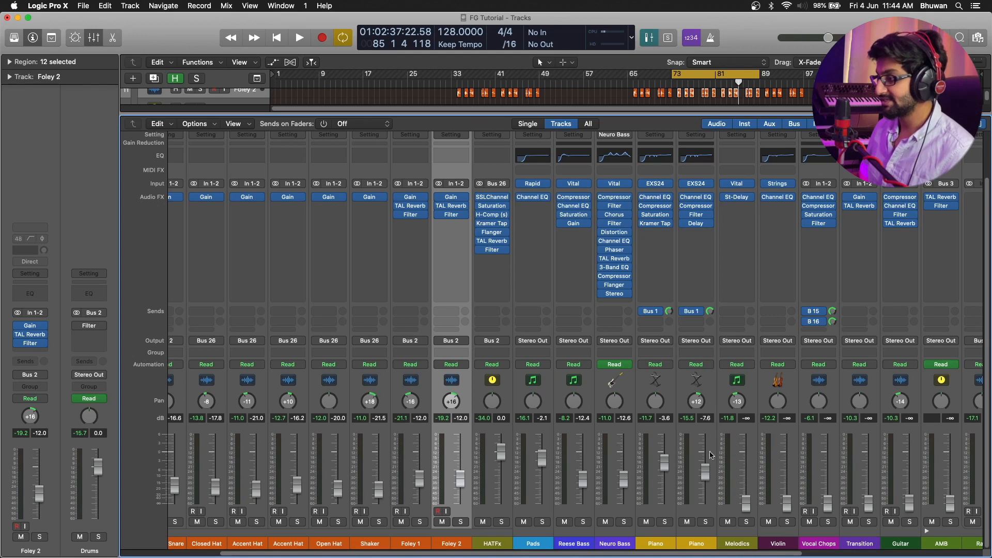
Replay the loop and refine the pianos, with the first at -3.2 dB and the second at -8.8 dB.
key("space")
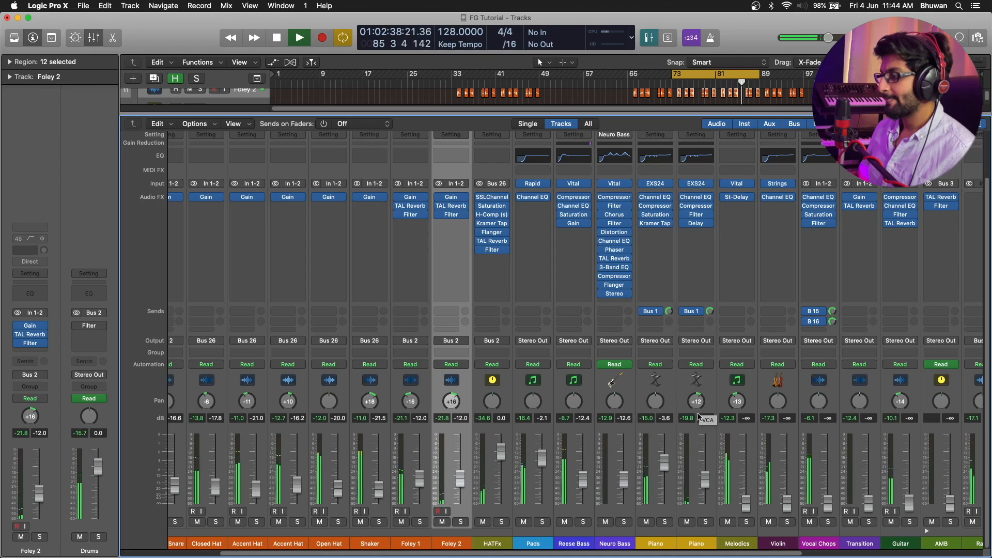
left_click_drag(699, 480, 701, 475)
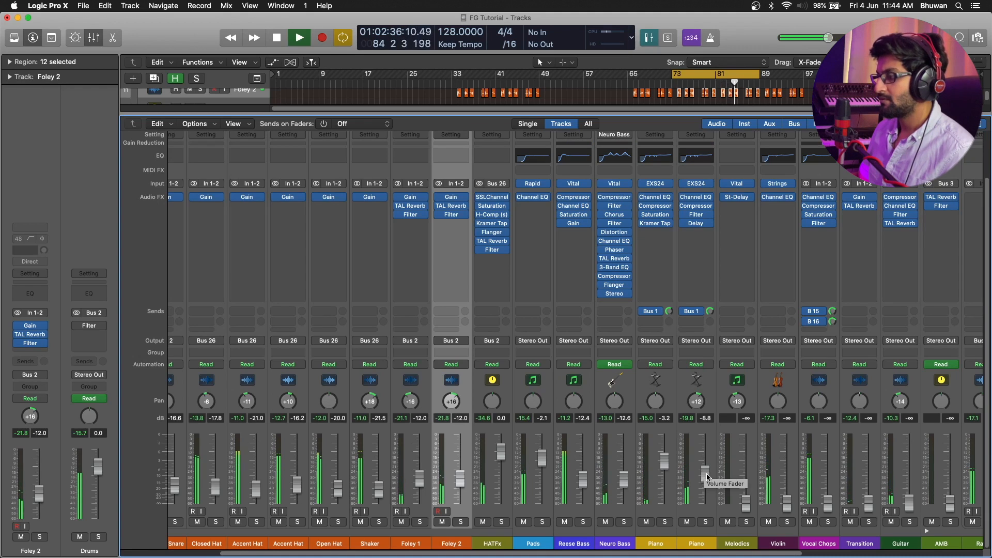
key("space")
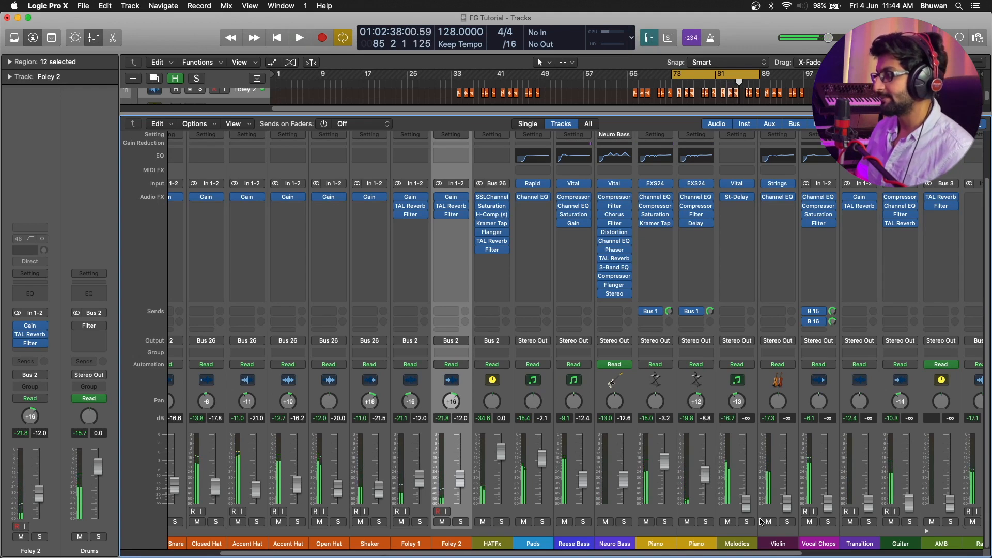
Set the Melodics fader to -9.4 dB and the Violin fader to -8.4 dB while listening to the loop.
scroll(670, 513, "right", 3)
key("space")
left_click_drag(663, 505, 667, 480)
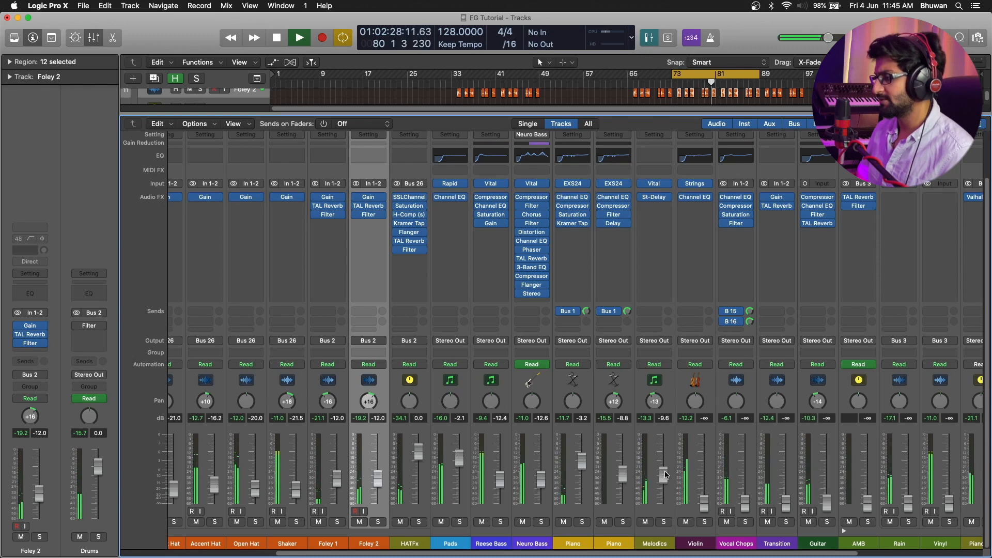
left_click_drag(704, 514, 706, 439)
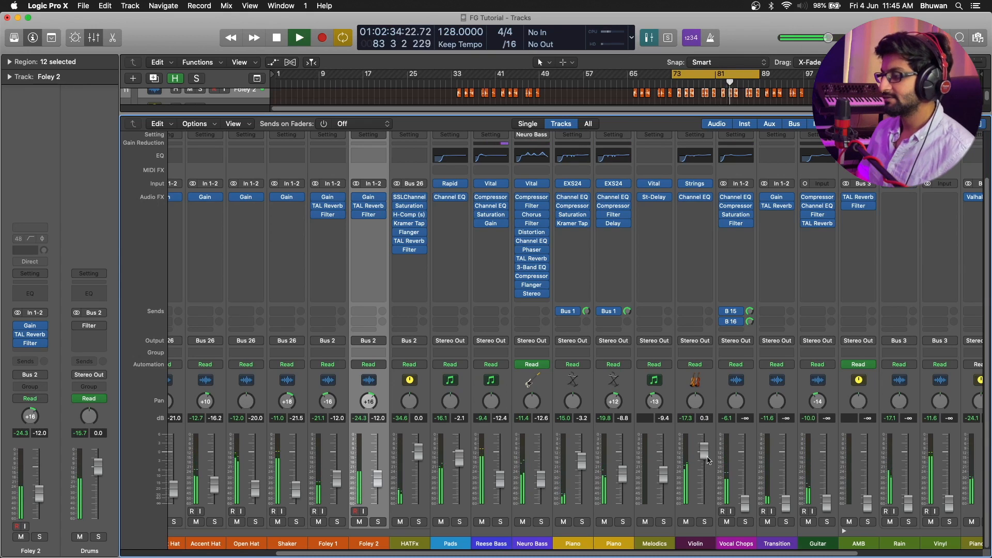
left_click_drag(706, 458, 706, 482)
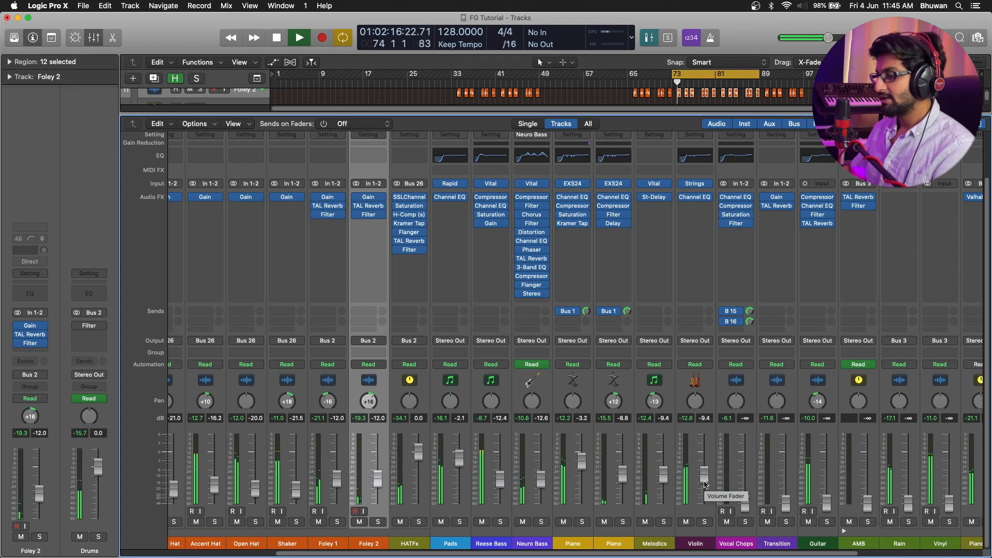
key("space")
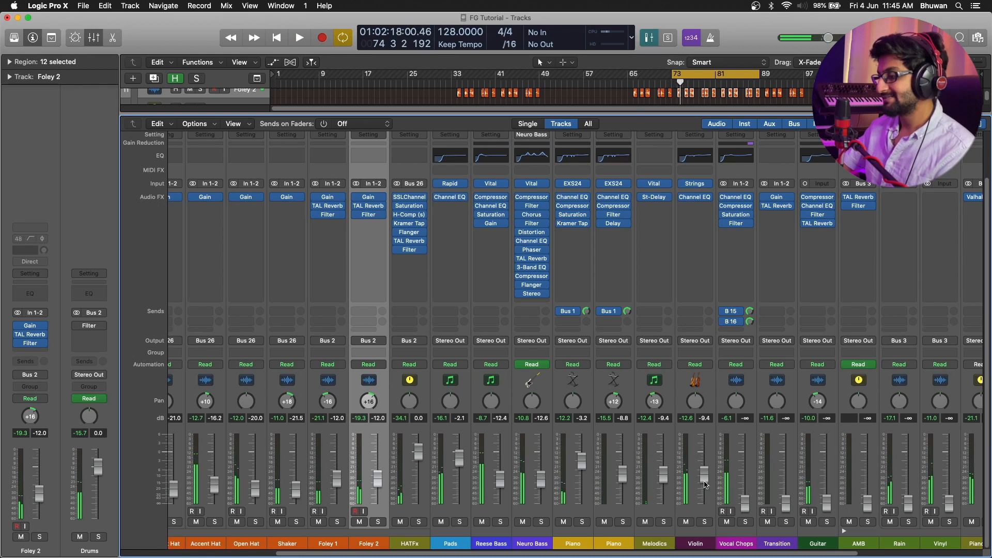
key("space")
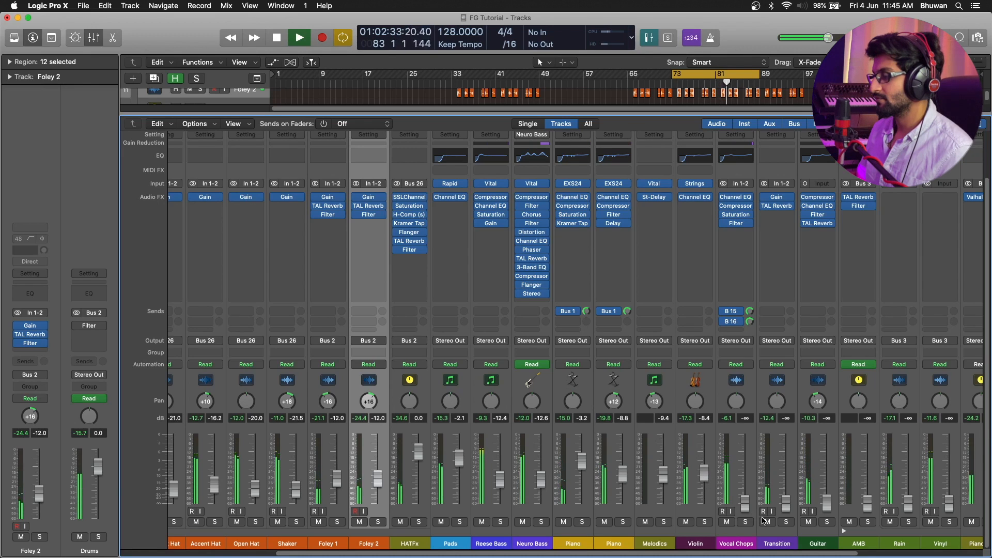
key("space")
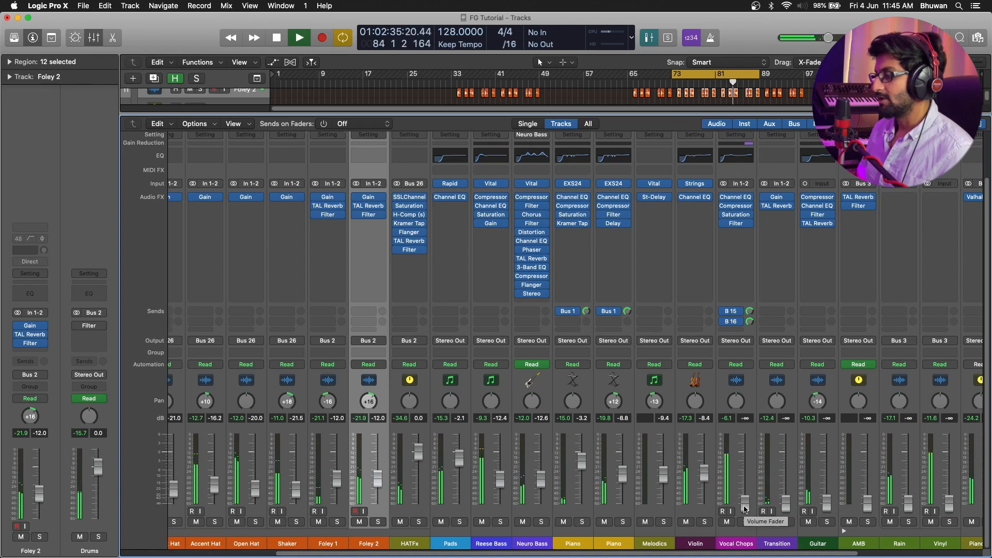
Reset the effect return faders Piano FX, Vchop Rev and Vchop Del to 0.0 dB.
scroll(724, 505, "right", 1)
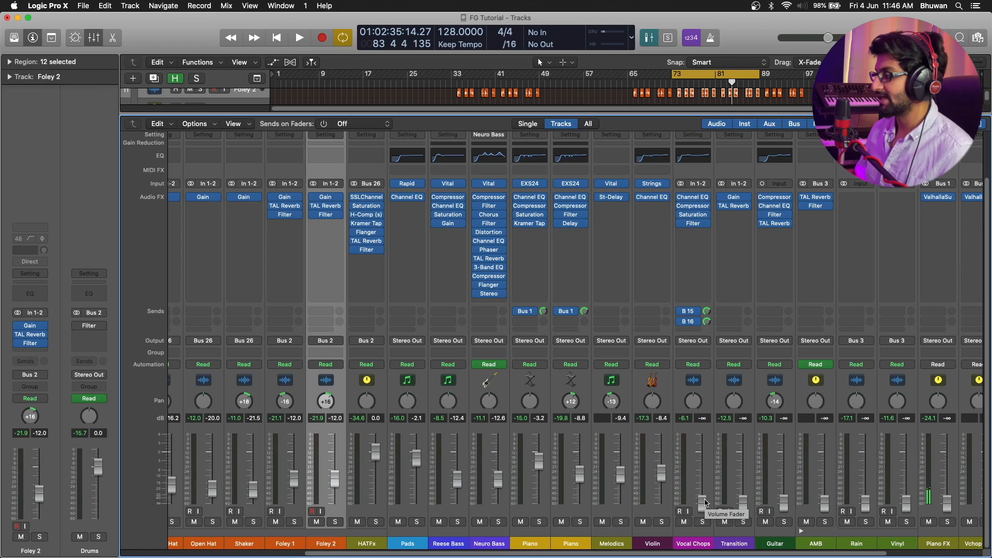
scroll(705, 501, "right", 4)
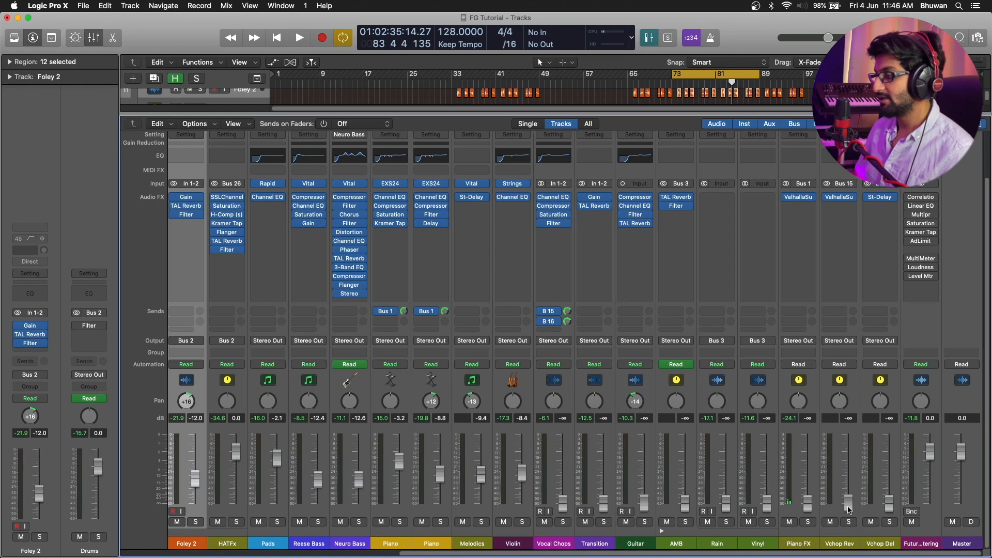
left_click(849, 510, "alt")
left_click(890, 505, "alt")
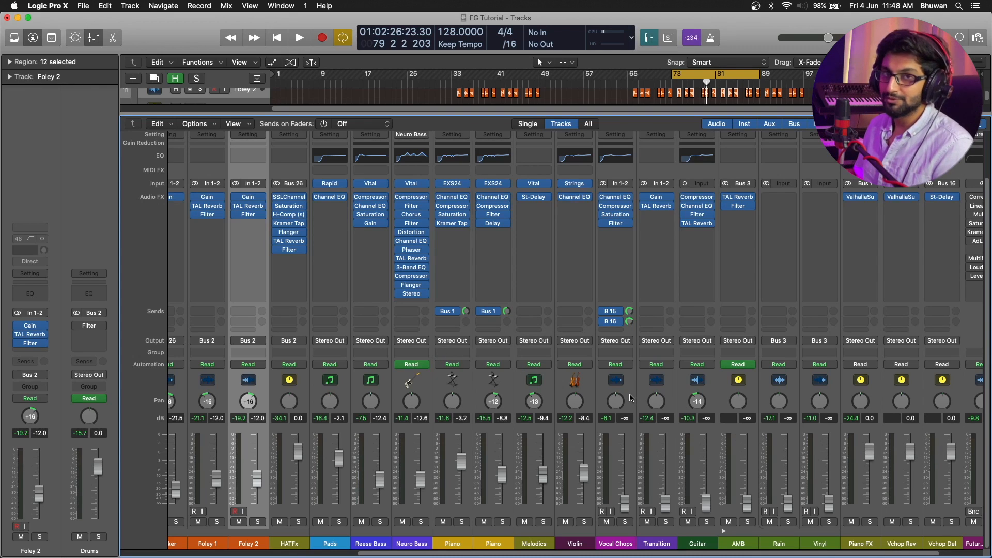
Raise the Vocal Chops fader to -15.6 dB while the loop plays.
key("space")
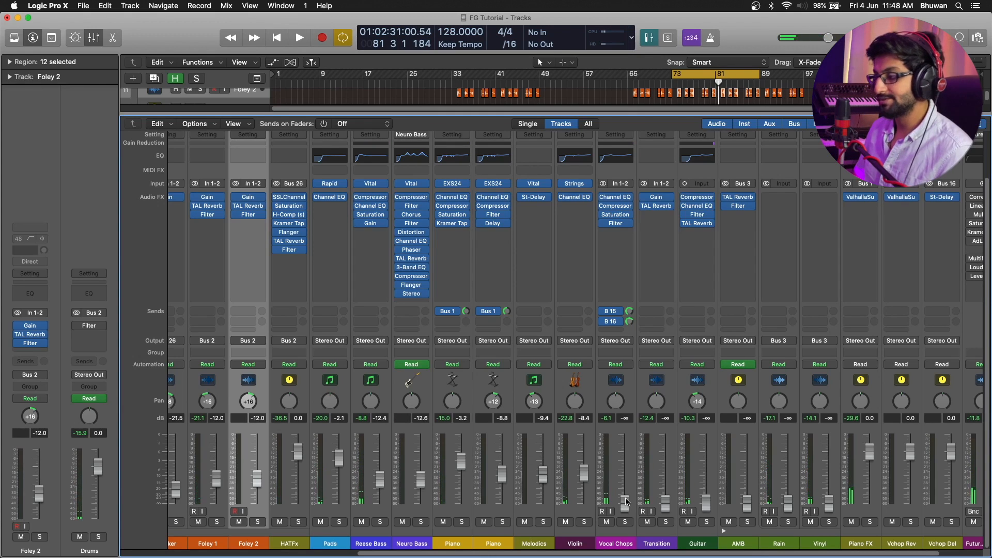
key("space")
left_click_drag(626, 504, 624, 482)
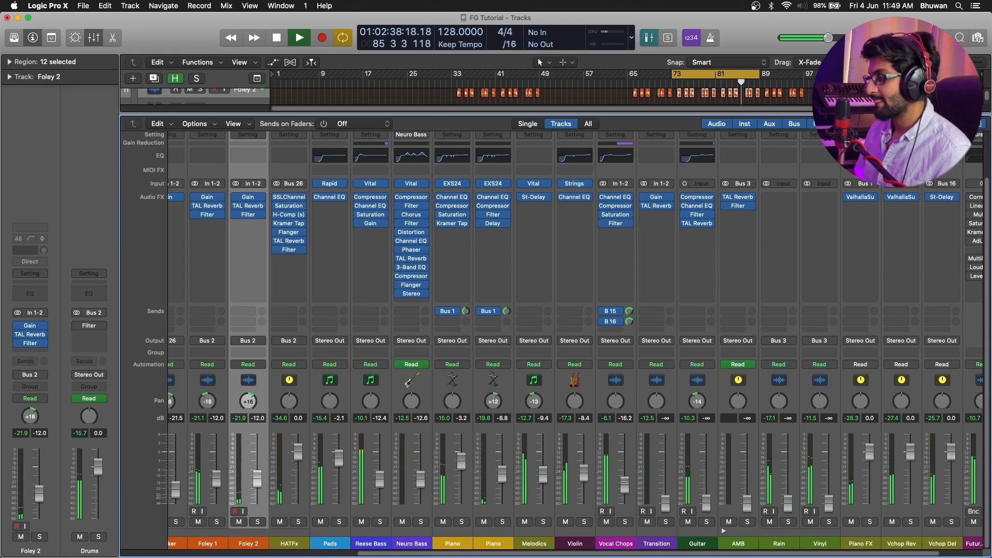
left_click_drag(624, 483, 624, 484)
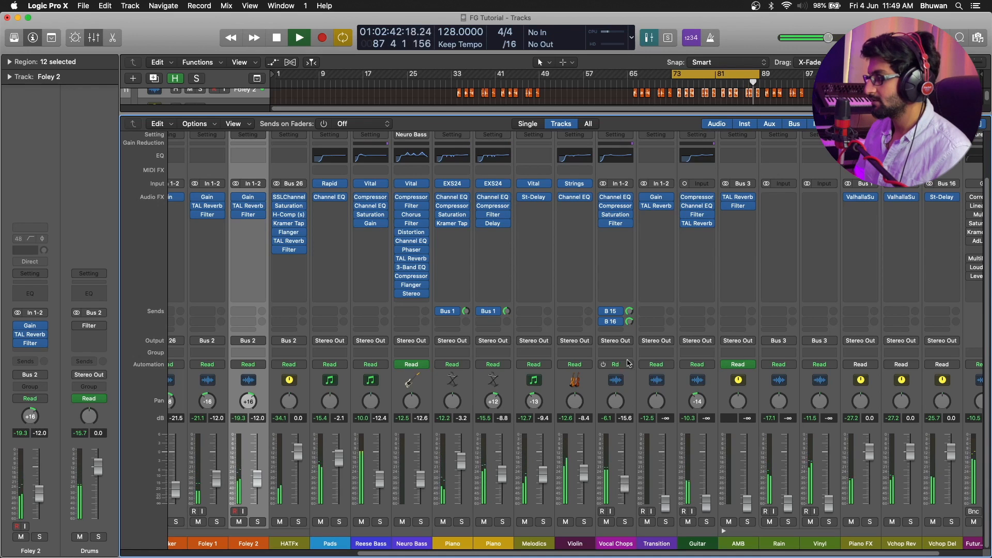
Adjust the Vocal Chops effect sends during playback, setting the Bus 16 send to -5.9 dB.
key("space")
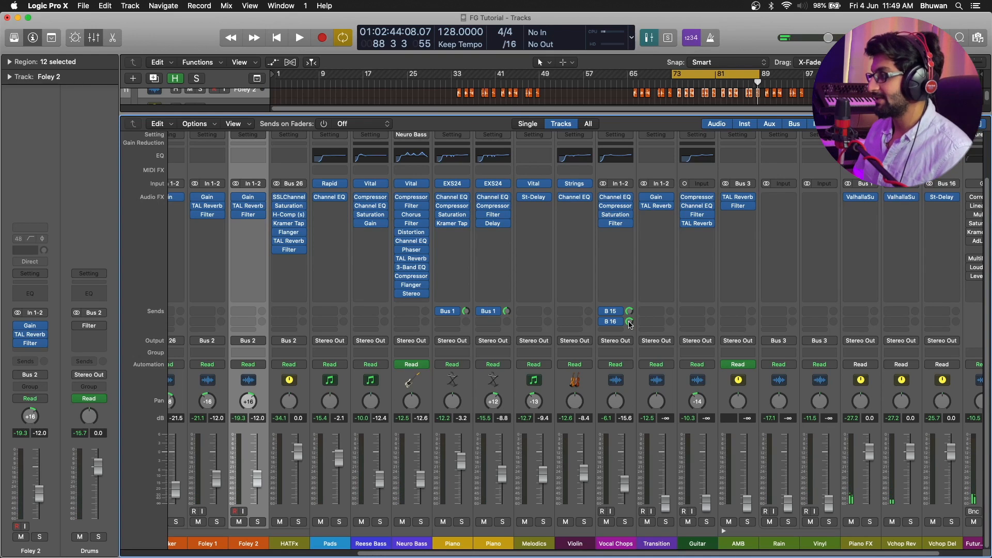
key("space")
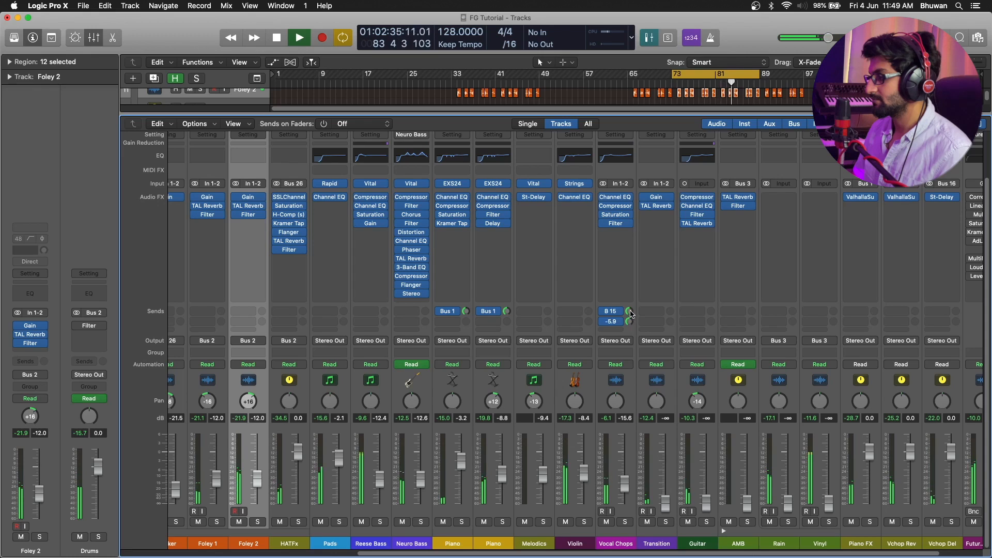
key("space")
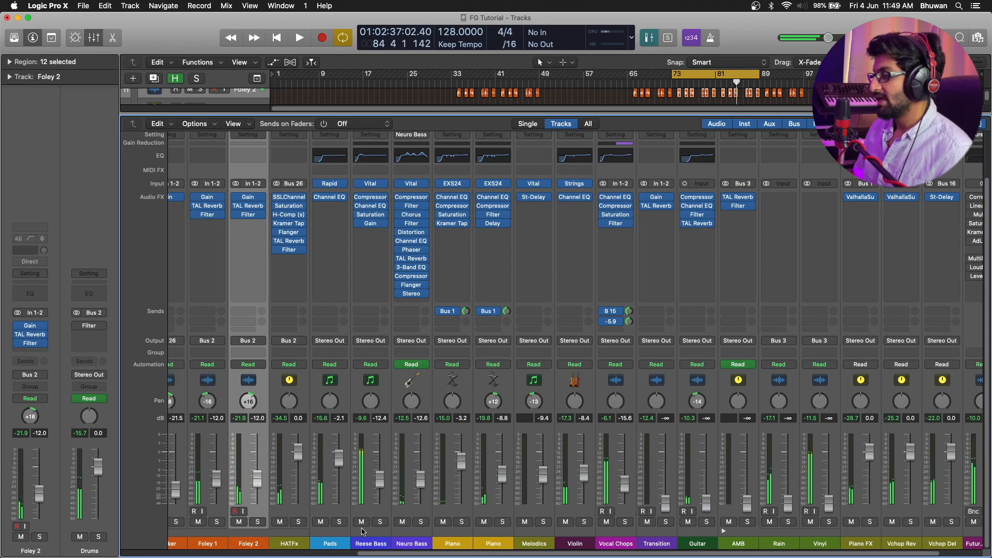
scroll(313, 514, "left", 5)
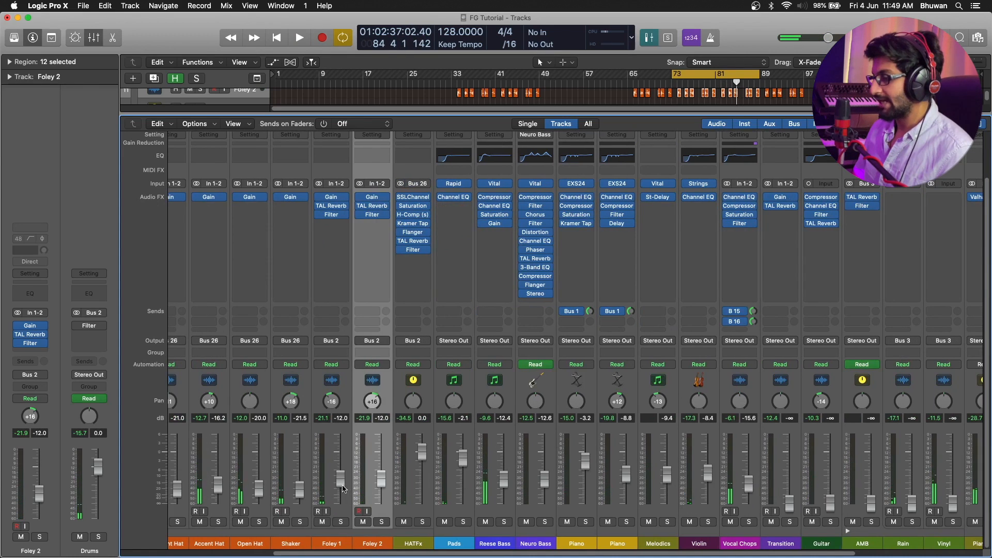
Solo Foley 1 and Foley 2 during playback and fine-tune the cutoff of each track's Filter plug-in.
key("space")
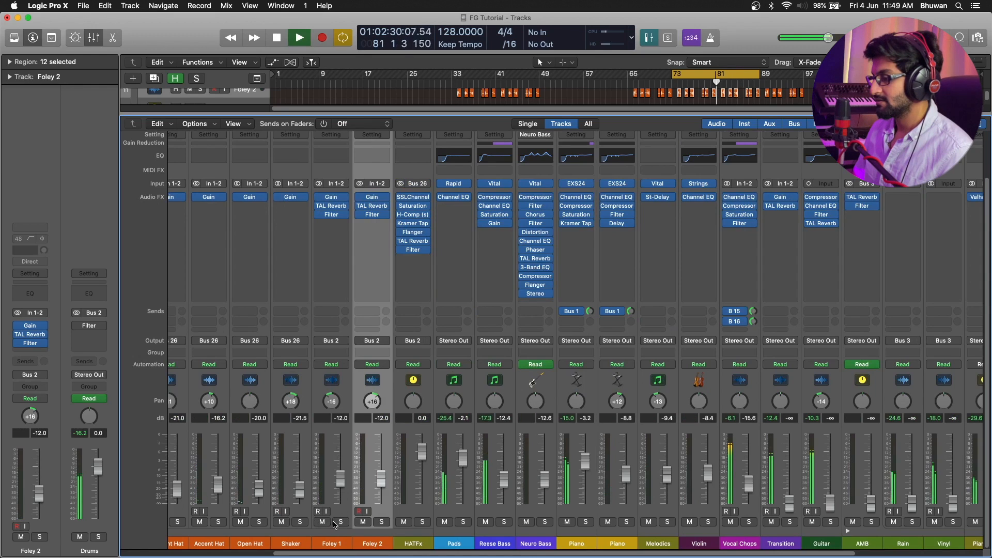
left_click(340, 522)
left_click(382, 522)
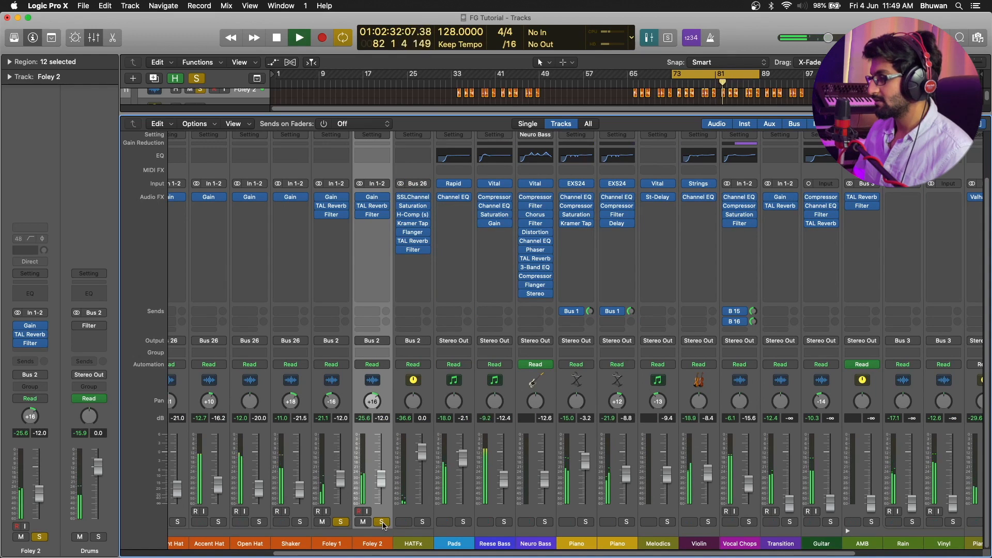
left_click(330, 214)
left_click_drag(40, 231, 36, 227)
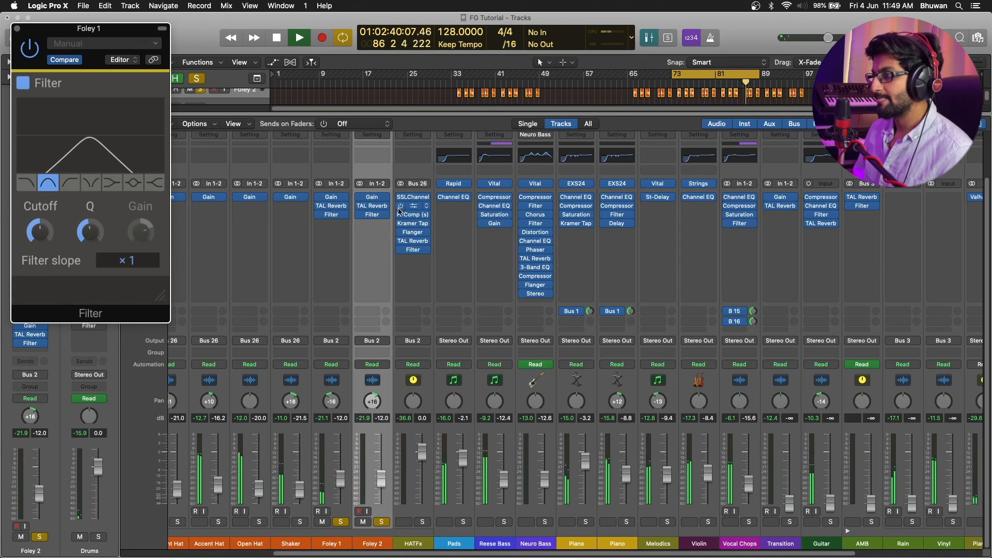
left_click(372, 216)
mouse_move(49, 241)
left_mouse_down()
mouse_move(52, 250)
mouse_move(52, 238)
left_mouse_up()
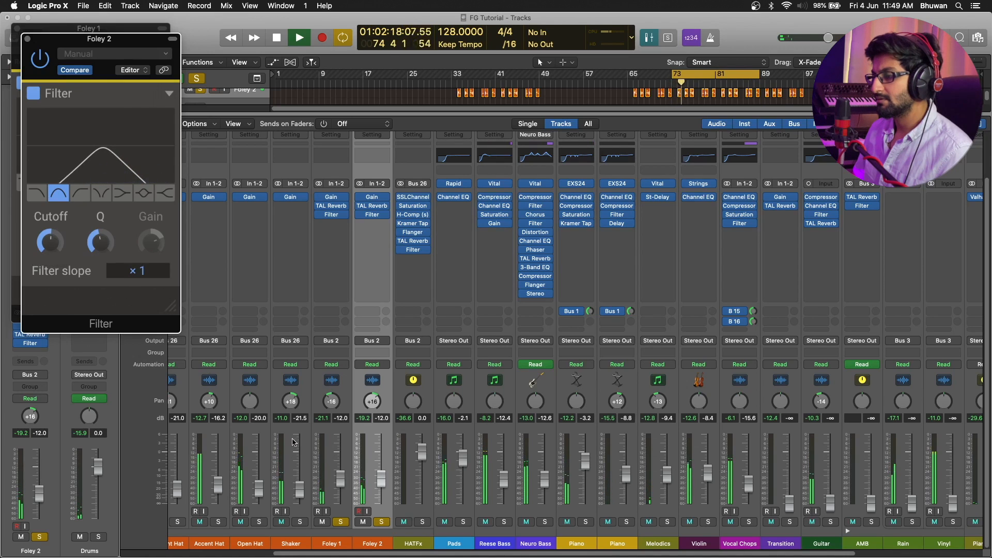
Unsolo Foley 1 and Foley 2, stop playback and close both Filter plug-in windows.
left_click(344, 523)
left_click(382, 522)
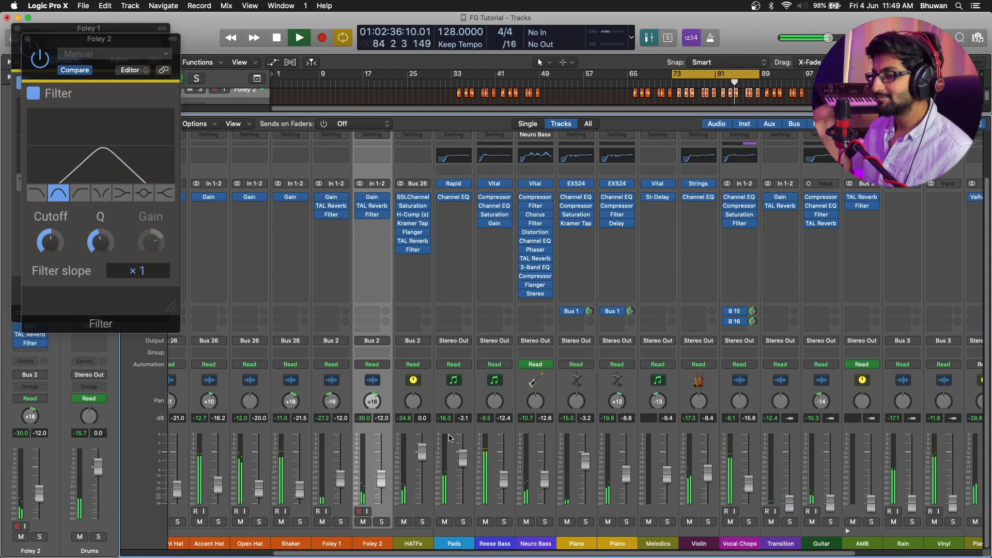
key("space")
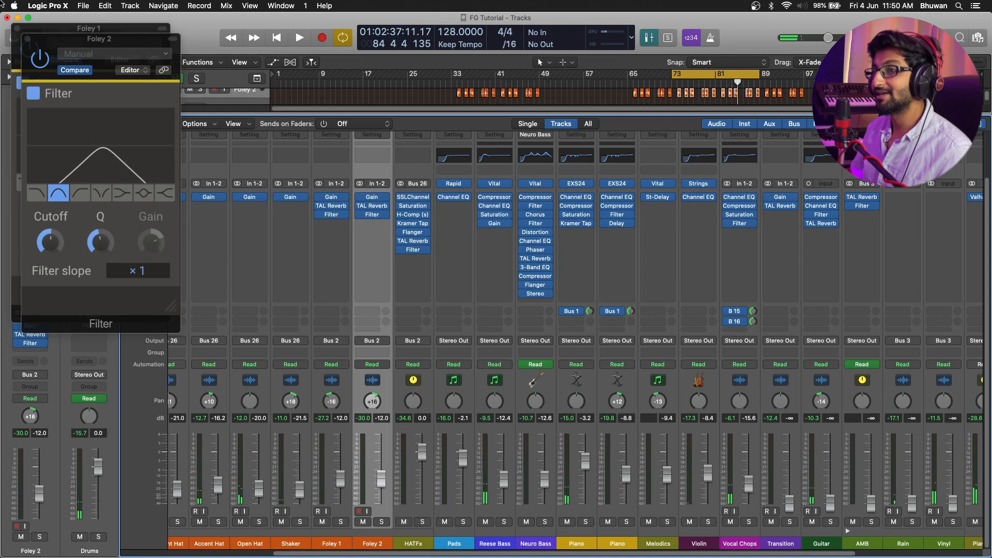
left_click(27, 39)
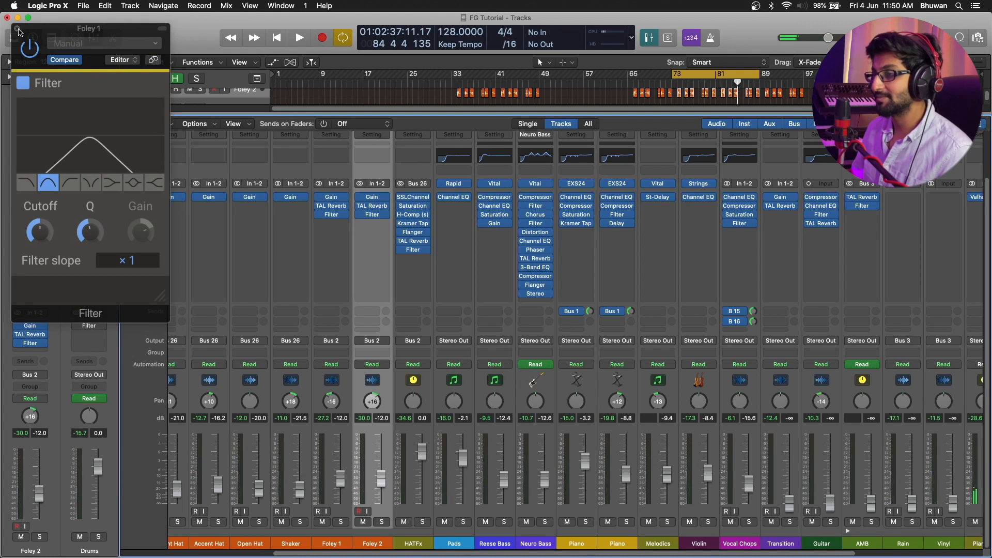
left_click(18, 29)
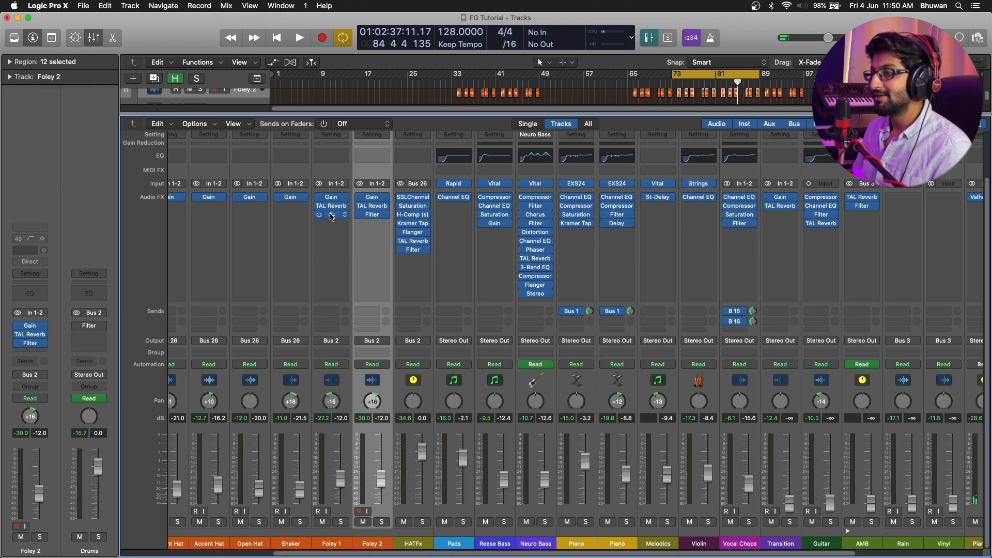
Review Foley 1's Filter settings, hide the plug-in window and trim the Vocal Chops fader to -16.0 dB during playback.
left_click(332, 216)
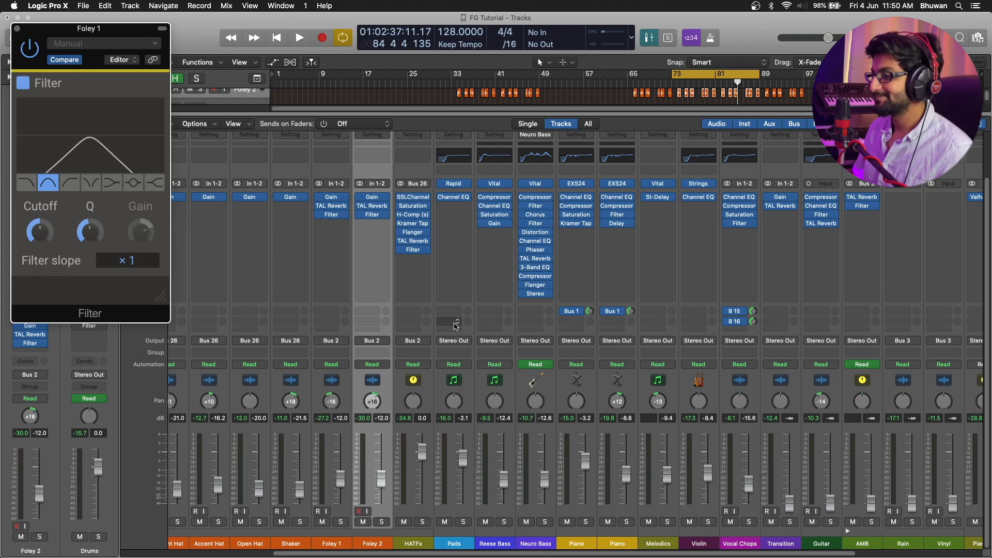
key("space")
key("v")
scroll(610, 476, "right", 5)
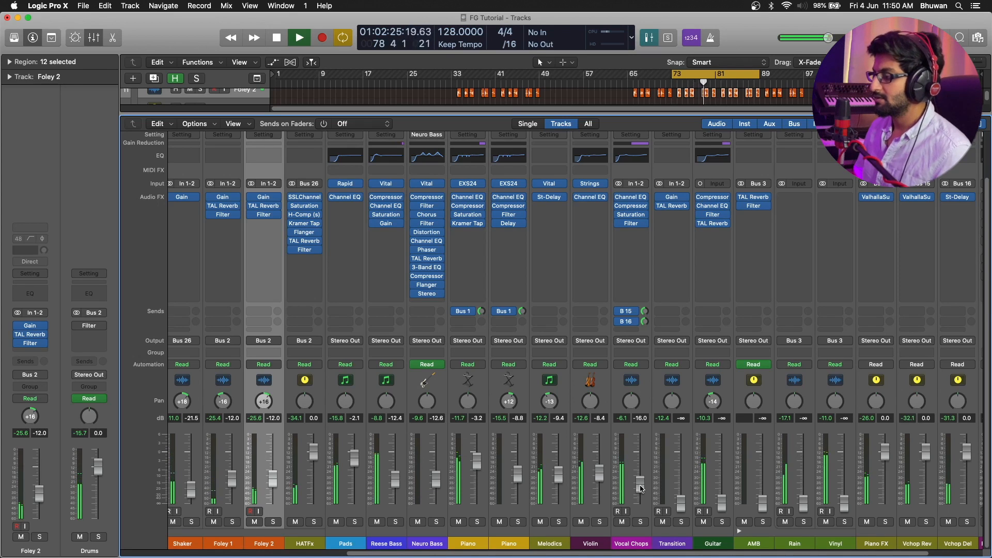
Try the Transition fader at -17.0 dB during playback, then pull it fully back down.
left_click_drag(681, 507, 681, 485)
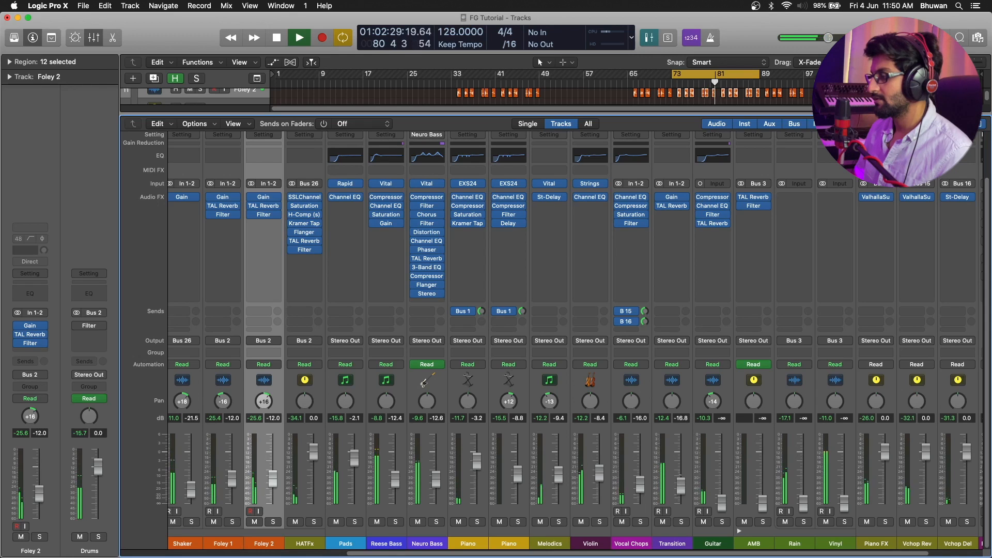
key("space")
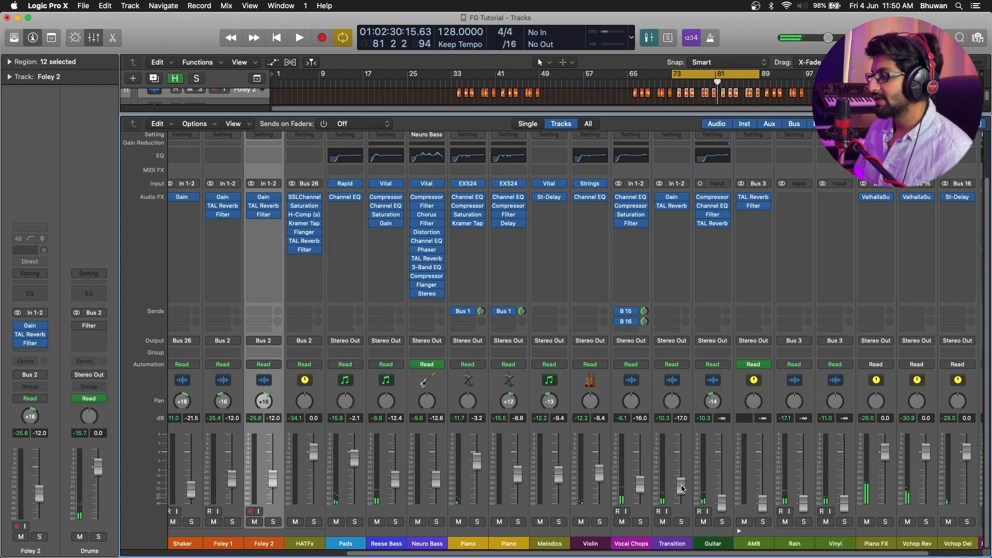
left_click_drag(681, 486, 681, 502)
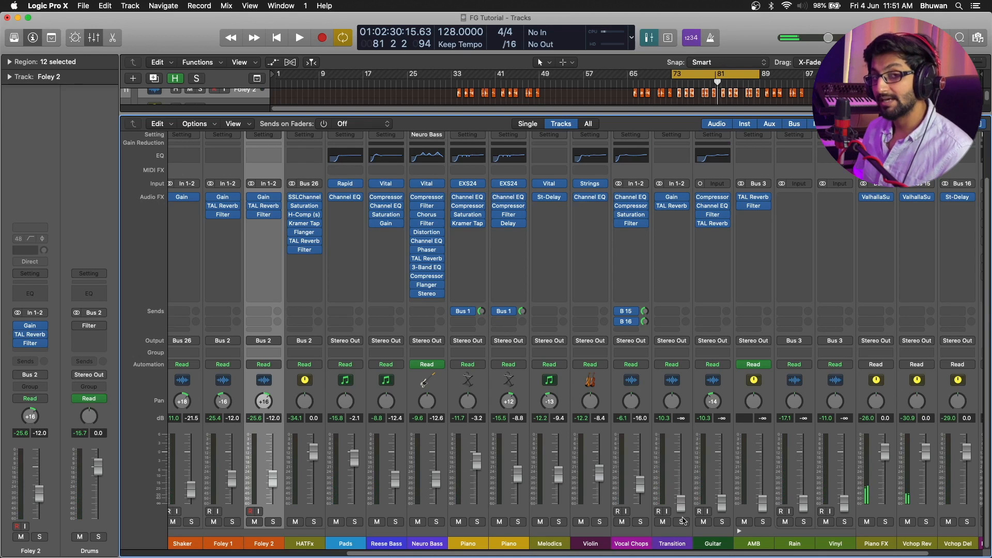
Bring up the Transition fader while repeatedly replaying the passage from bar 79, settling at -24.0 dB.
key("space")
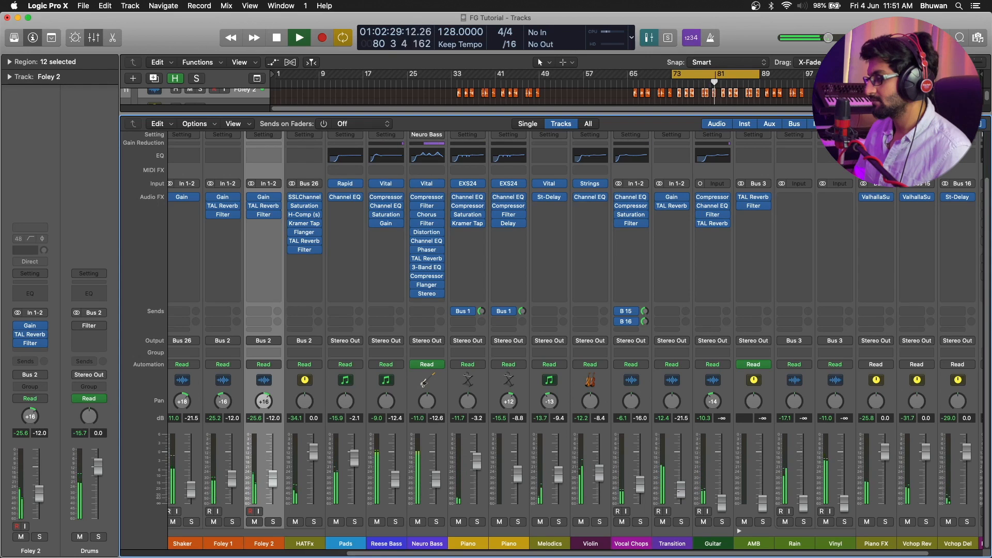
key("space")
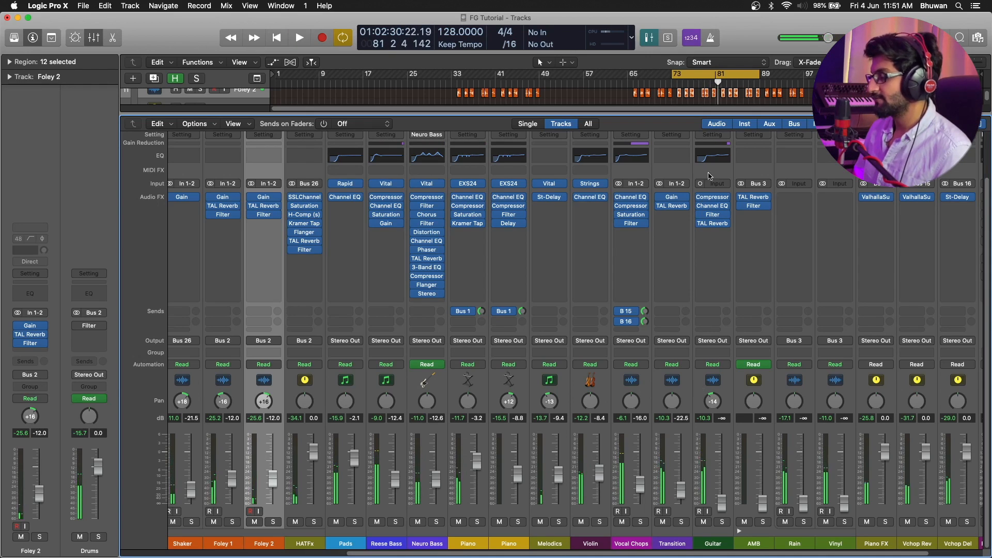
left_click(706, 82)
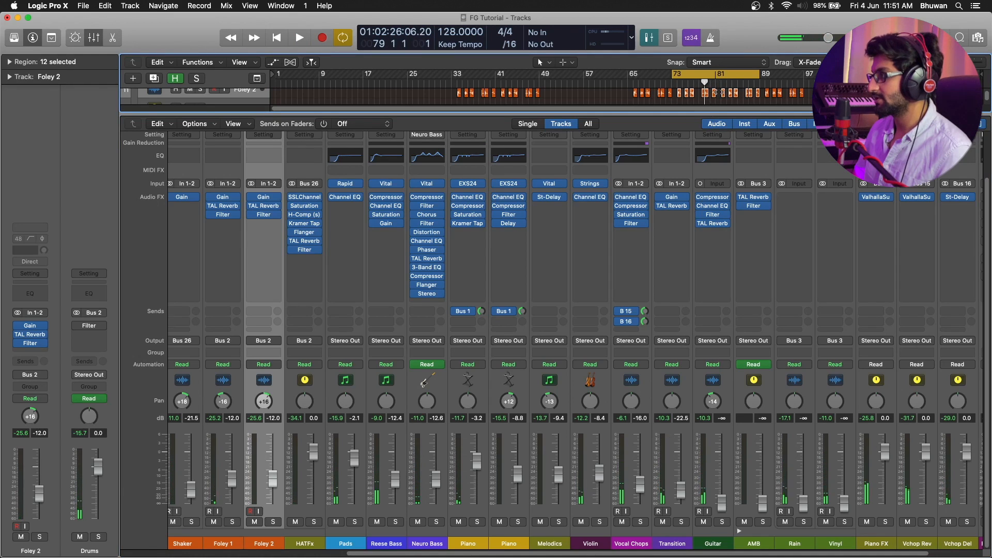
key("space")
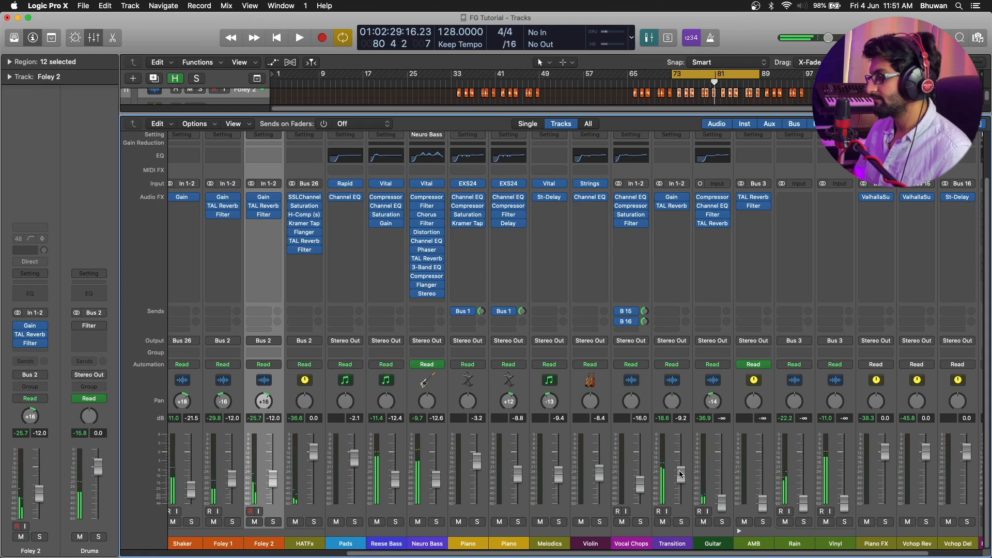
key("space")
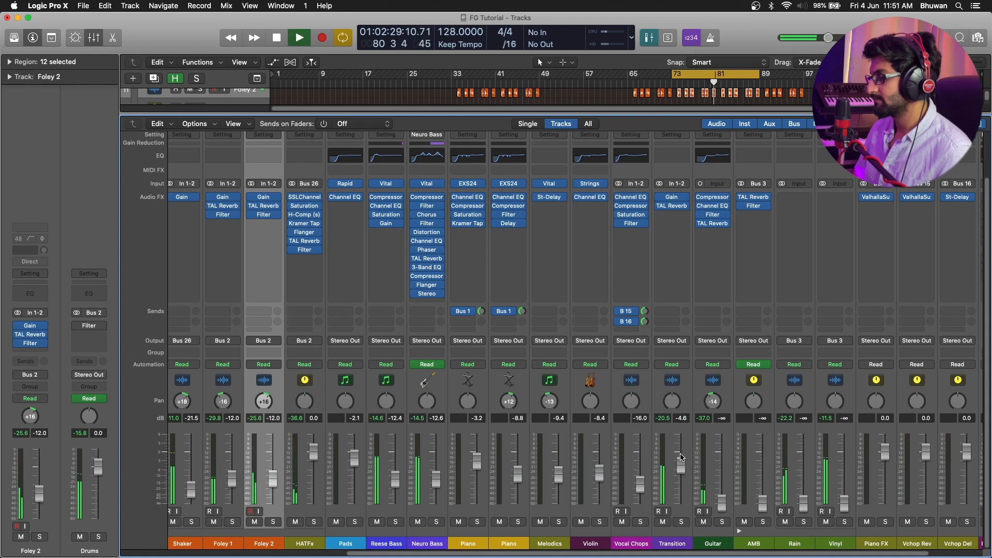
key("space")
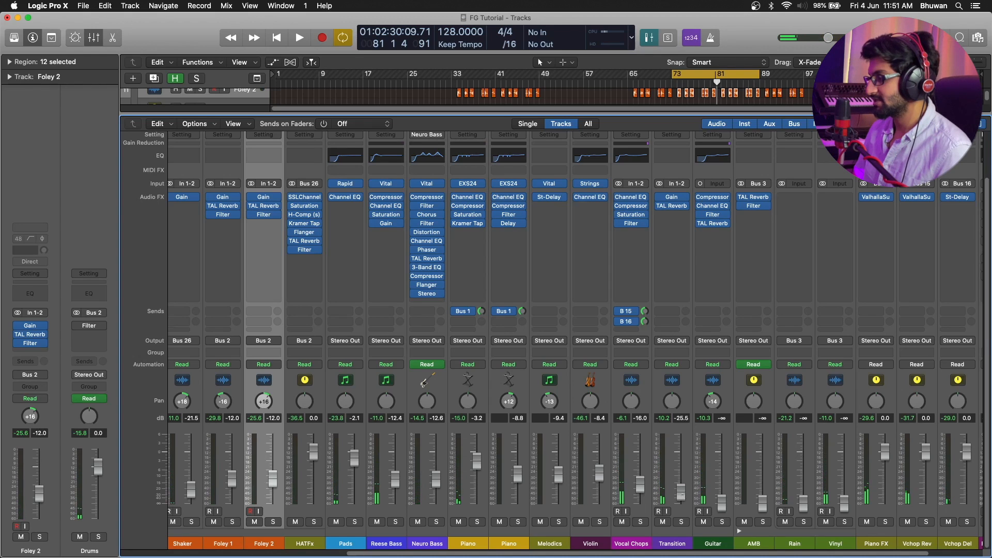
key("space")
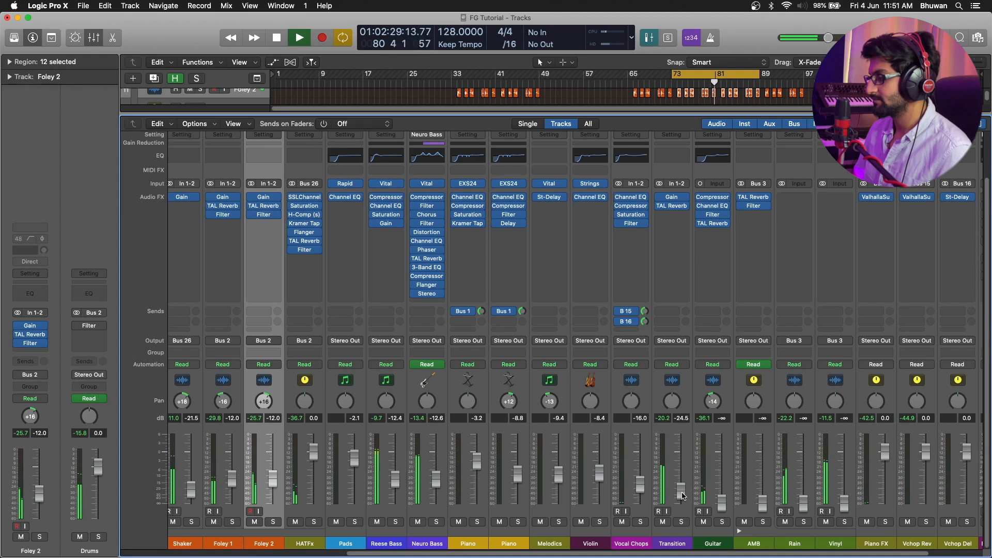
key("space")
key("space")
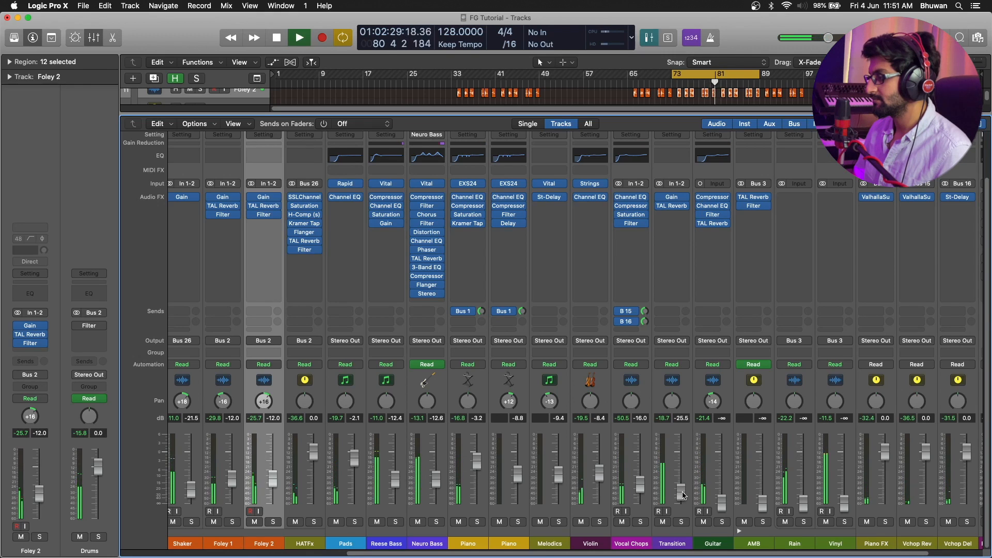
key("space")
key("space")
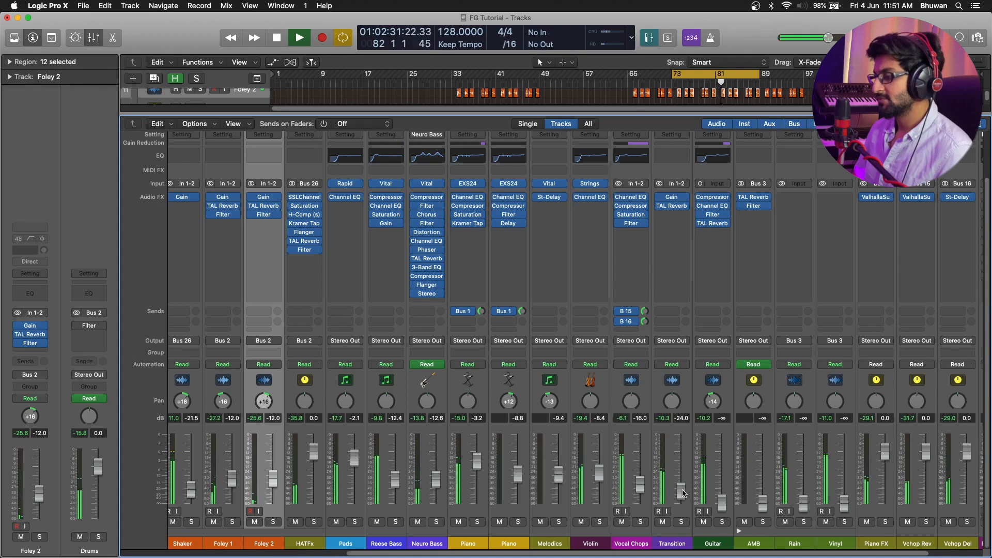
key("space")
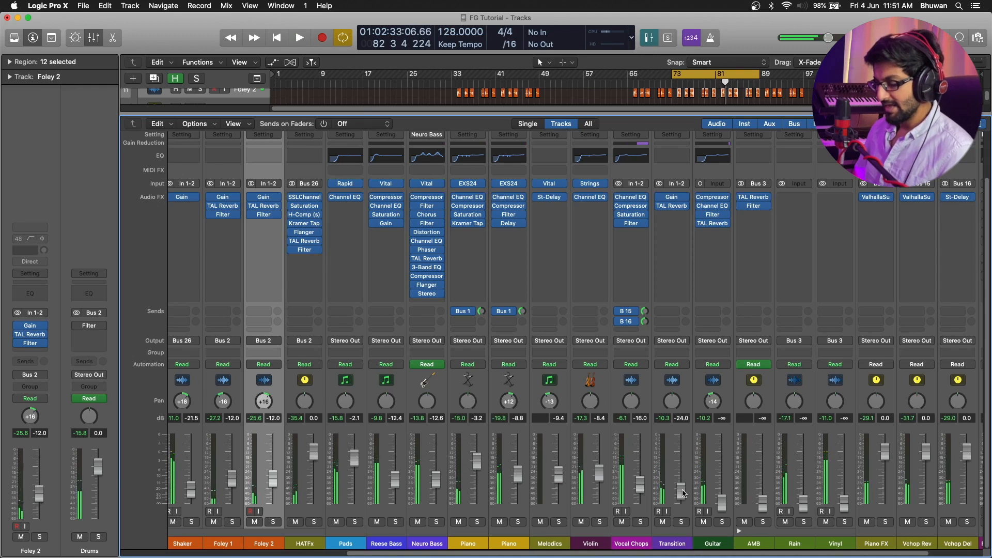
Audition the Transition track in solo from bar 79 in the arrangement, unsolo it and return to the mixer.
key("x")
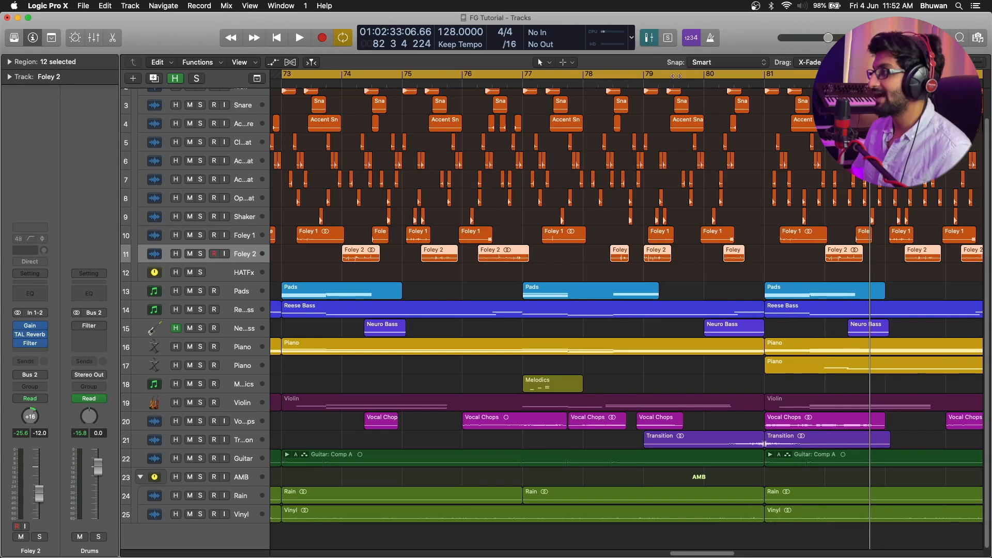
left_click(643, 82)
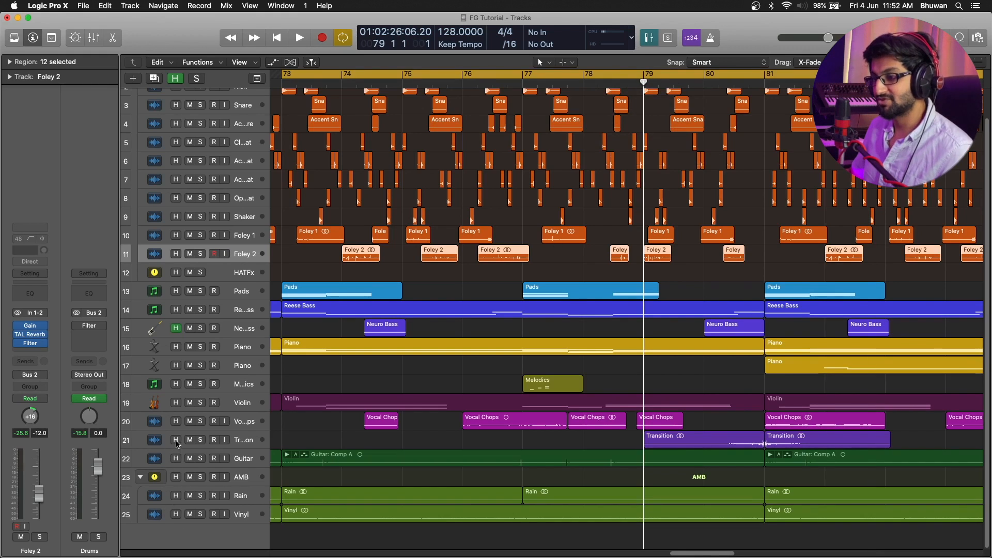
left_click(199, 440)
key("space")
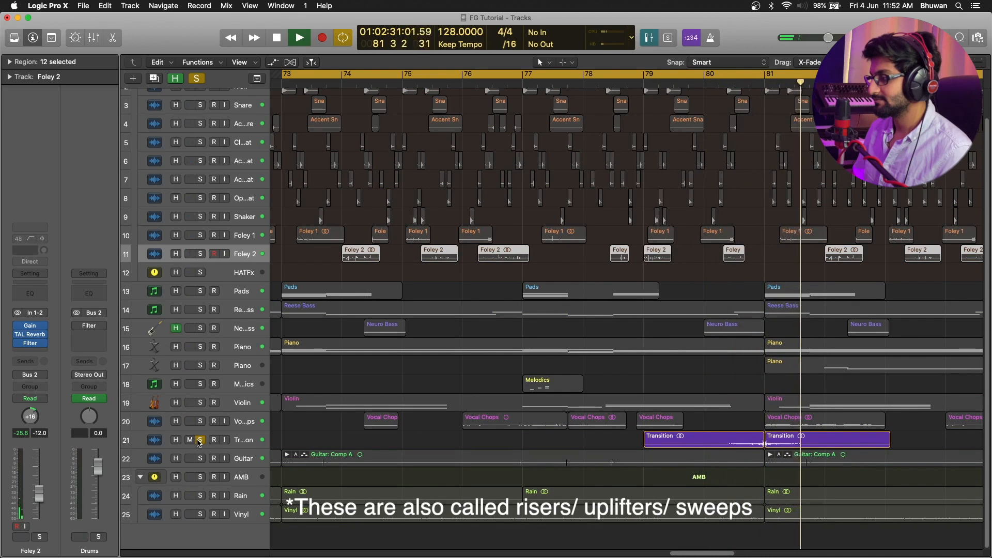
left_click(199, 440)
key("space")
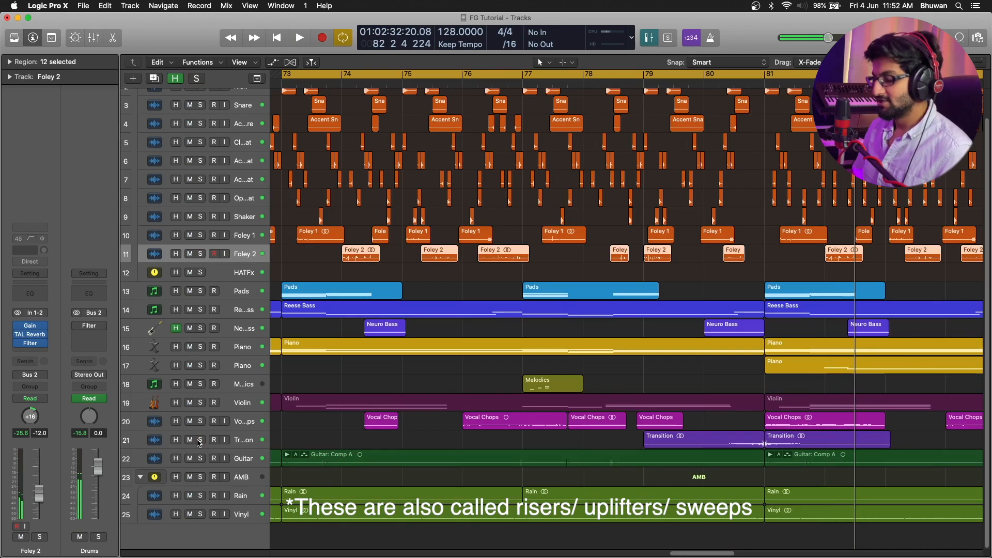
key("x")
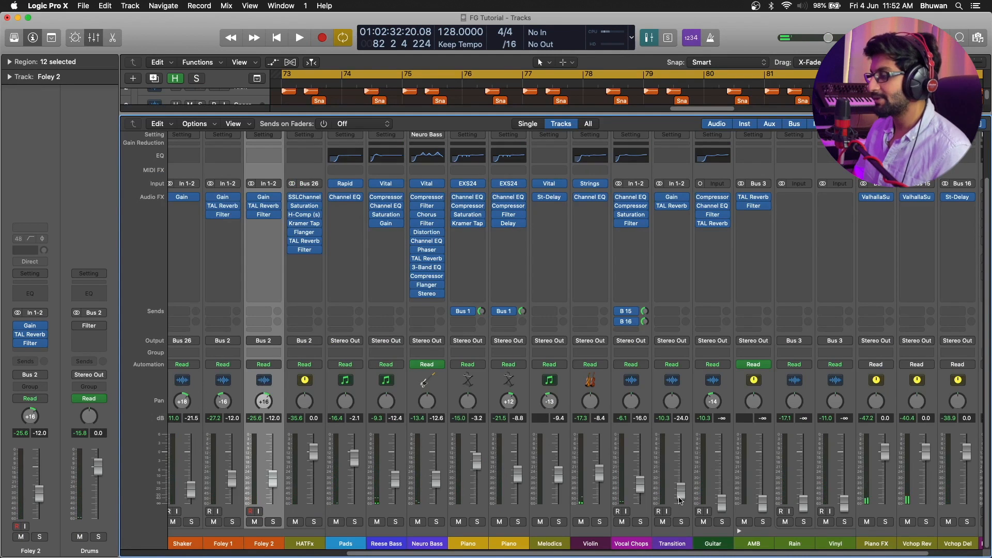
Play the loop from bar 73, set the Guitar fader to -3.5 dB and lower the Transition fader to -25.5 dB.
key("space")
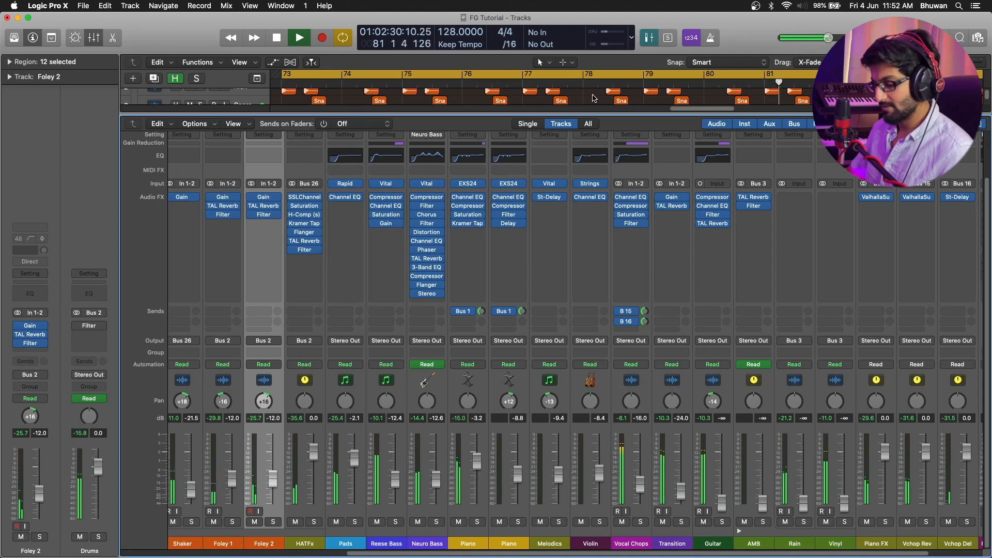
scroll(594, 99, "down", 5)
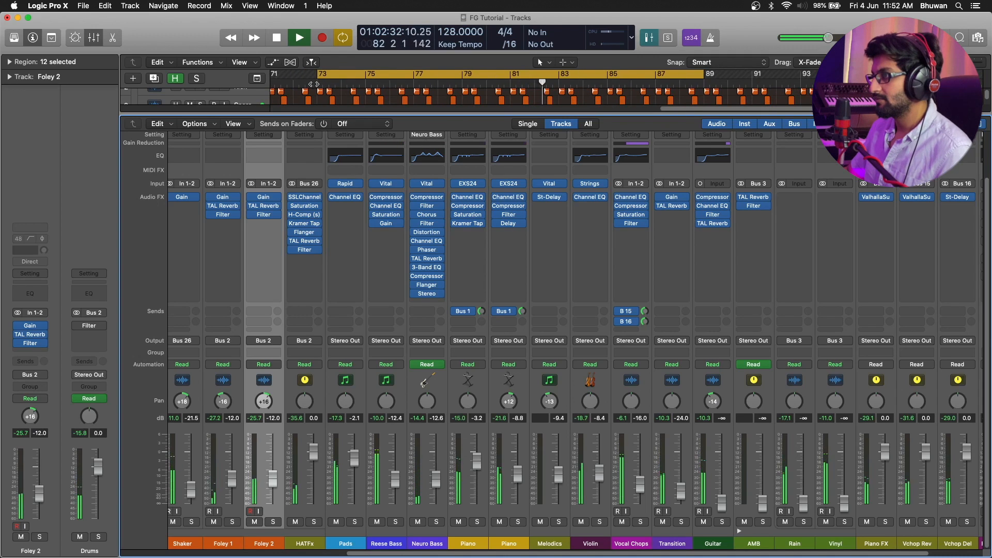
left_click(315, 82)
key("space")
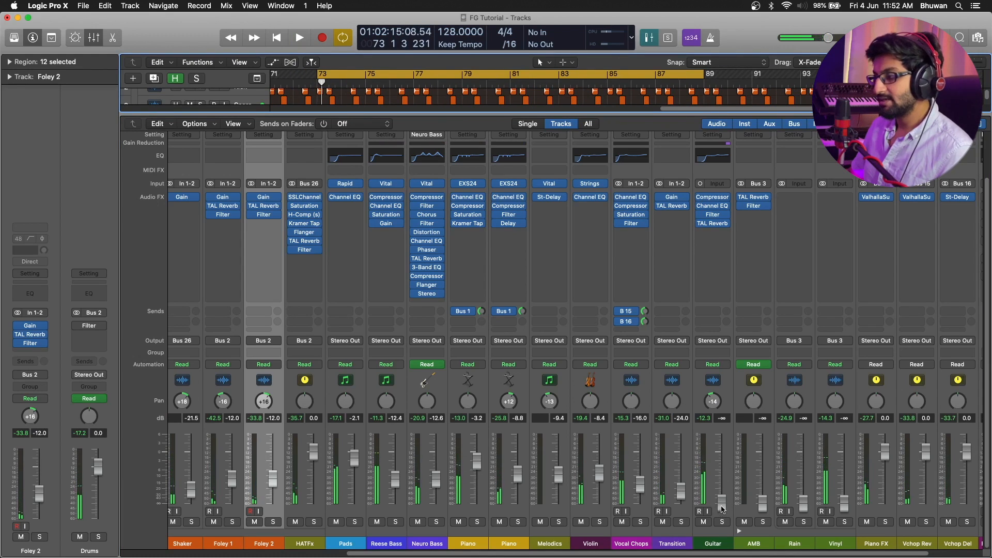
key("space")
left_click_drag(723, 510, 722, 450)
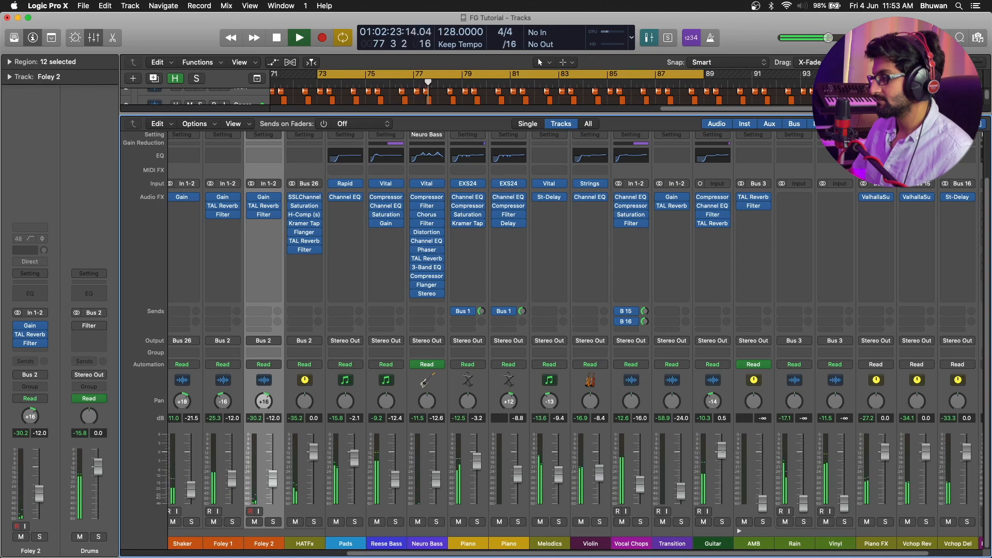
left_click_drag(723, 449, 722, 462)
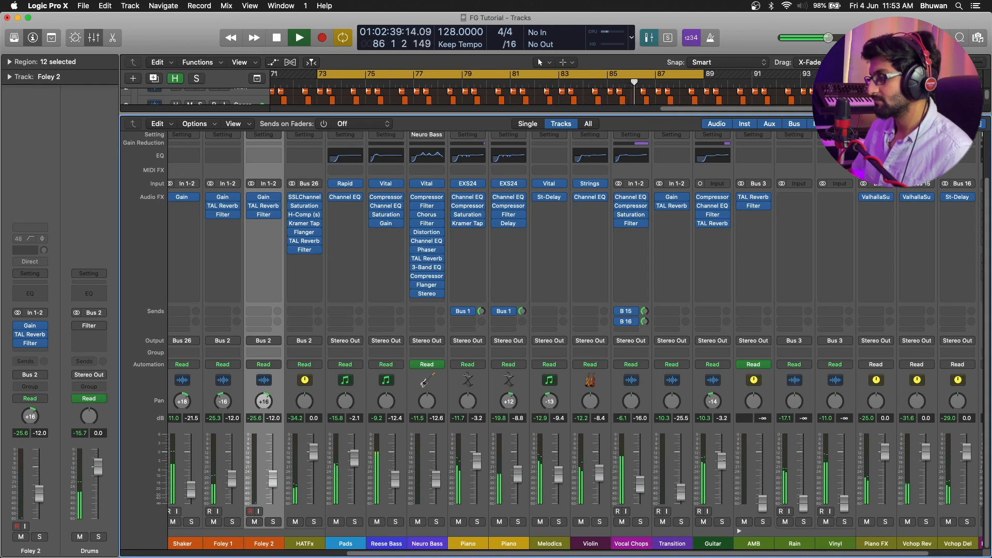
key("space")
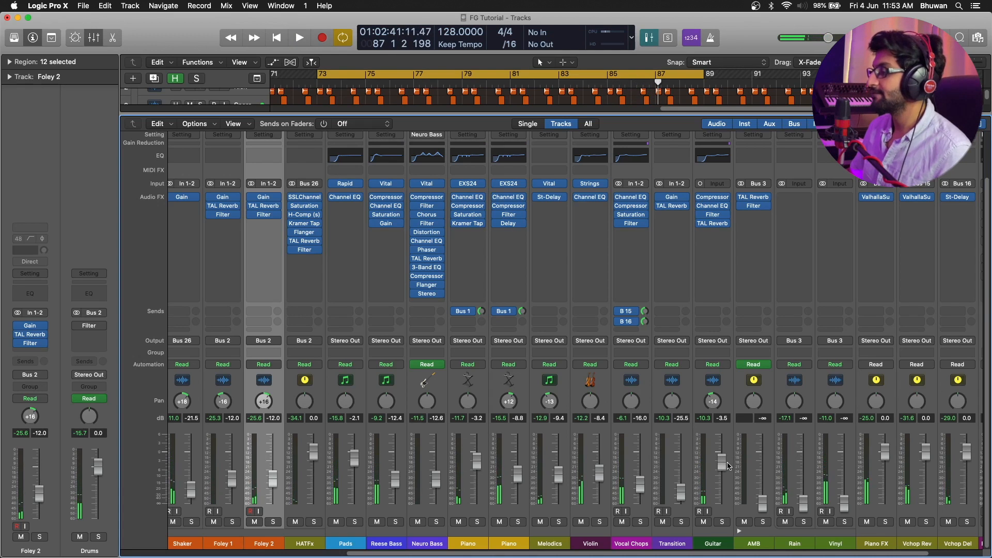
scroll(762, 491, "right", 3)
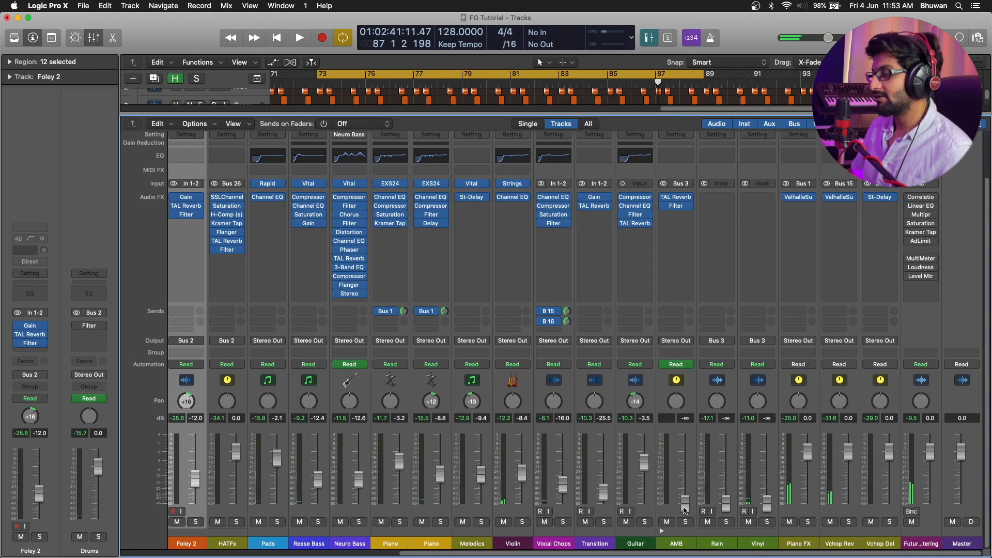
Reset the AMB fader to 0.0 dB and bring up the Rain and Vinyl faders from silence while the loop plays.
left_click(684, 508, "alt")
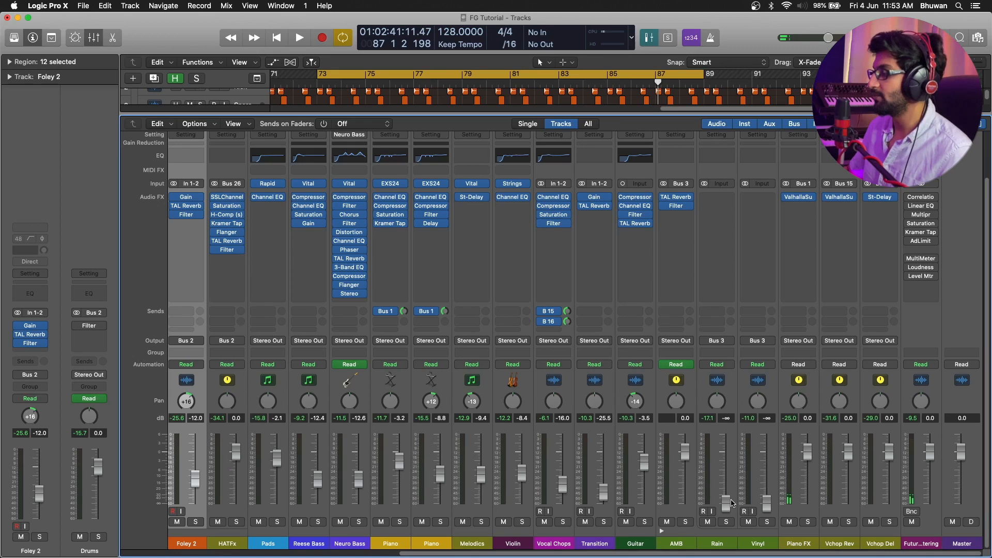
key("space")
left_click_drag(731, 503, 766, 488)
left_click(726, 522)
left_click(767, 522)
left_click(767, 522)
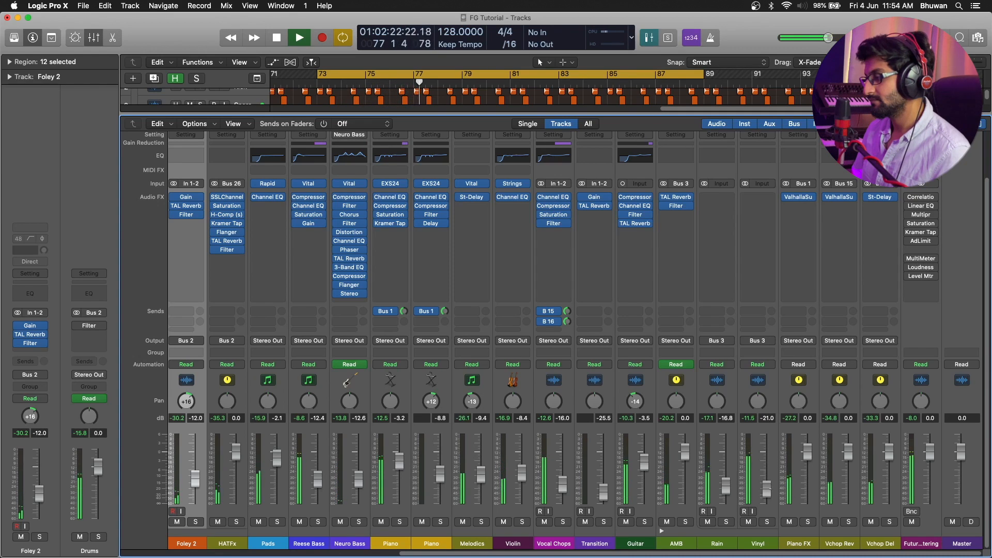
Rebalance the ambience during loop playback, setting the Rain fader to -17.4 dB and the Vinyl fader to -20.0 dB.
left_click_drag(767, 486, 727, 482)
key("space")
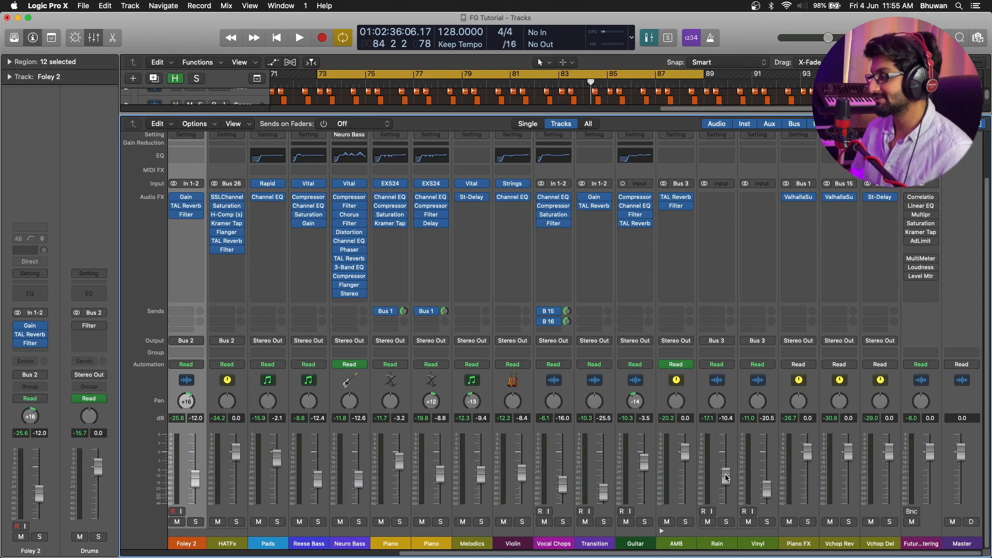
key("space")
left_click_drag(725, 473, 725, 489)
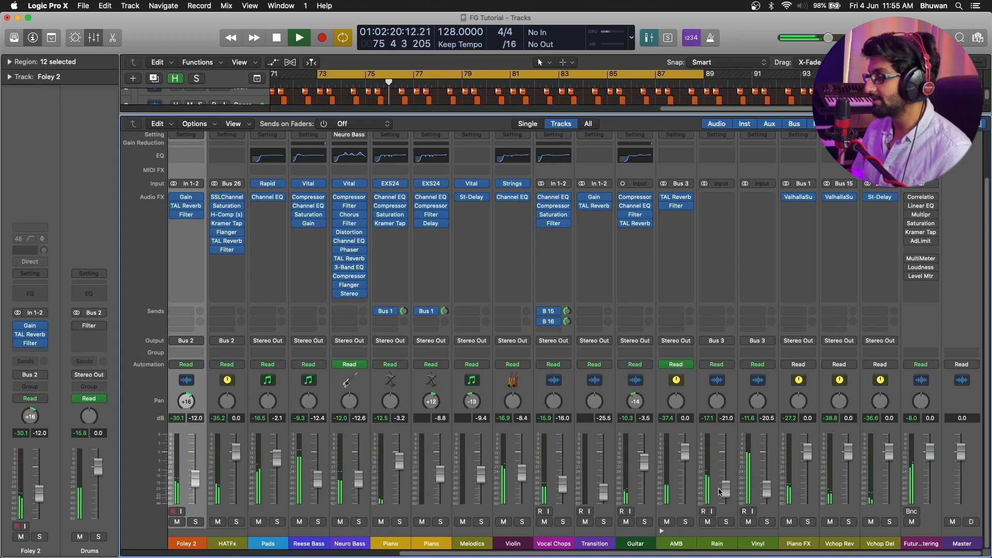
left_click(722, 490)
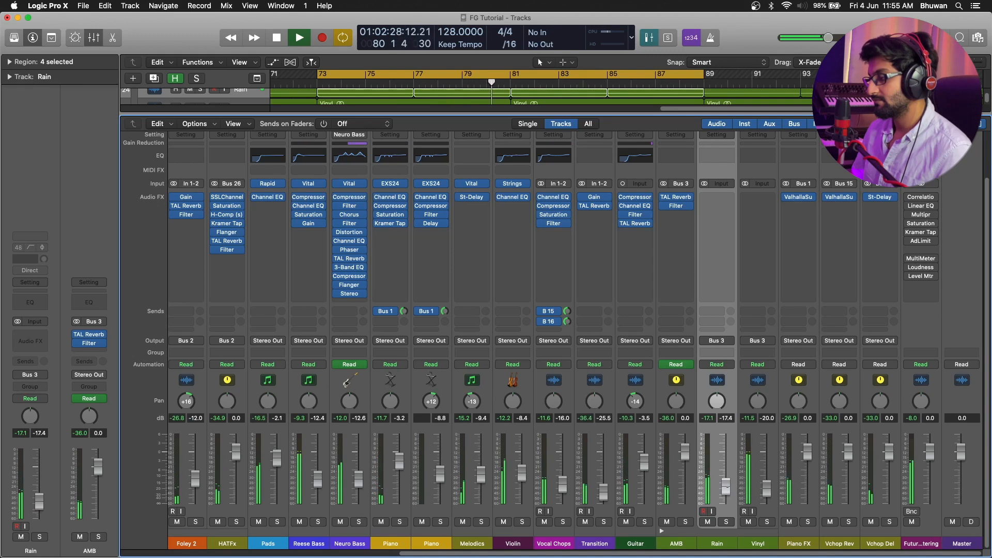
key("space")
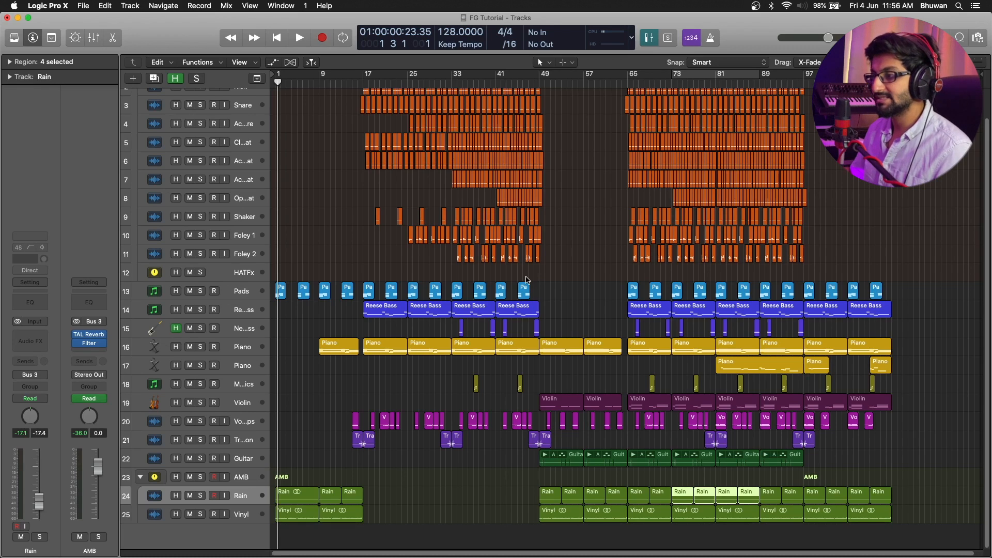
Play the song from the beginning and lower the Rain fader to -17.6 dB and the Vinyl fader to -24.5 dB.
key("space")
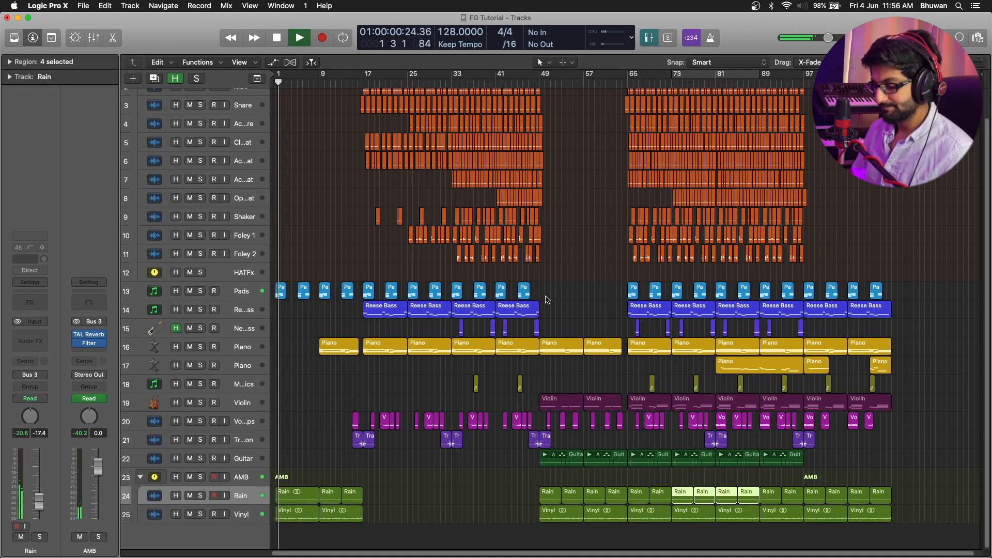
key("x")
scroll(676, 462, "right", 5)
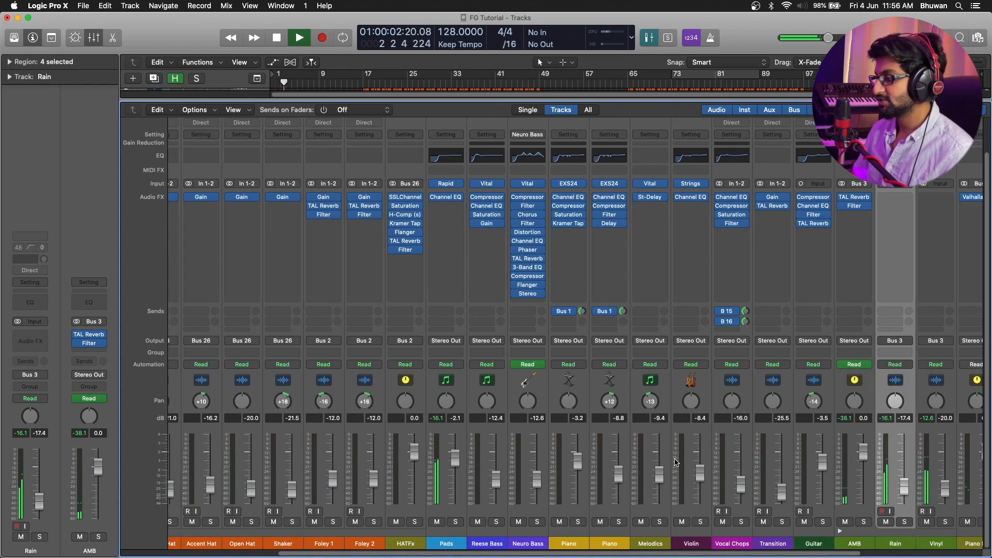
scroll(676, 463, "right", 3)
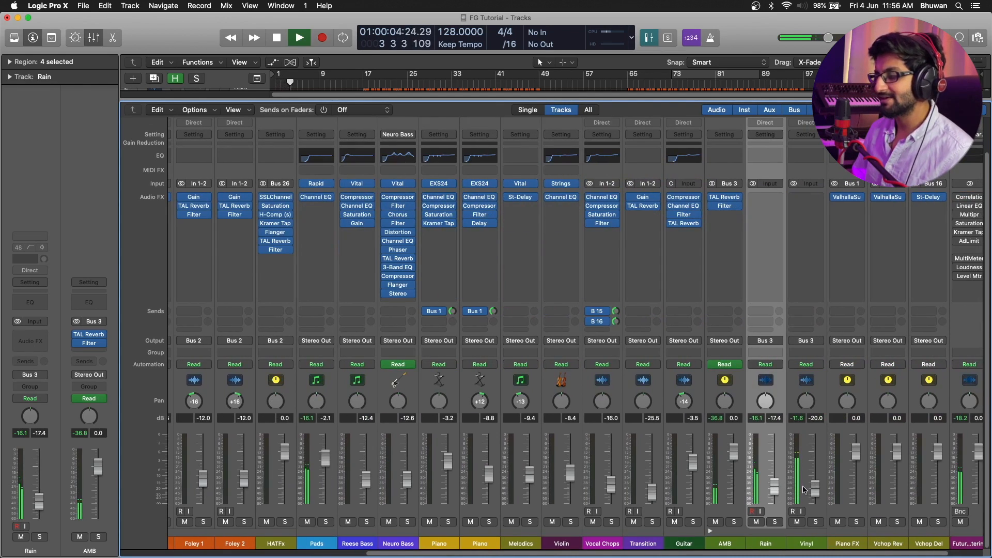
left_click_drag(809, 489, 809, 492)
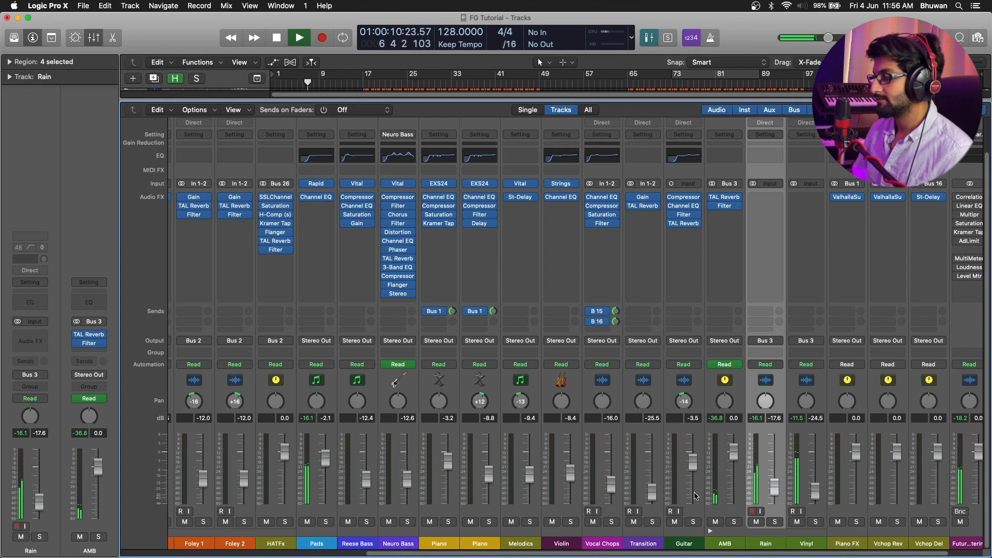
Lower the first Piano fader to -3.6 dB, then try Reese Bass at -12.2 dB and return it to -12.4 dB.
scroll(440, 480, "left", 10)
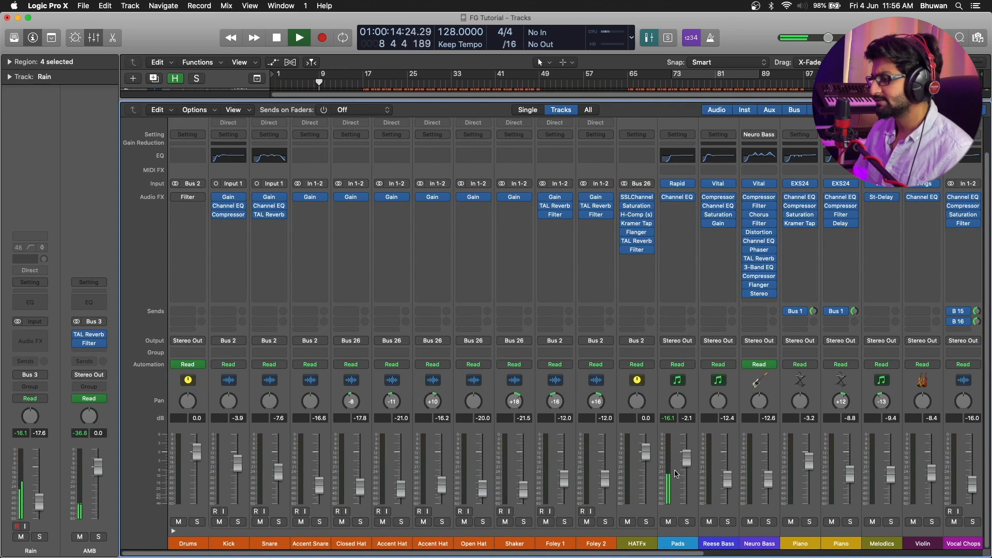
scroll(675, 473, "right", 3)
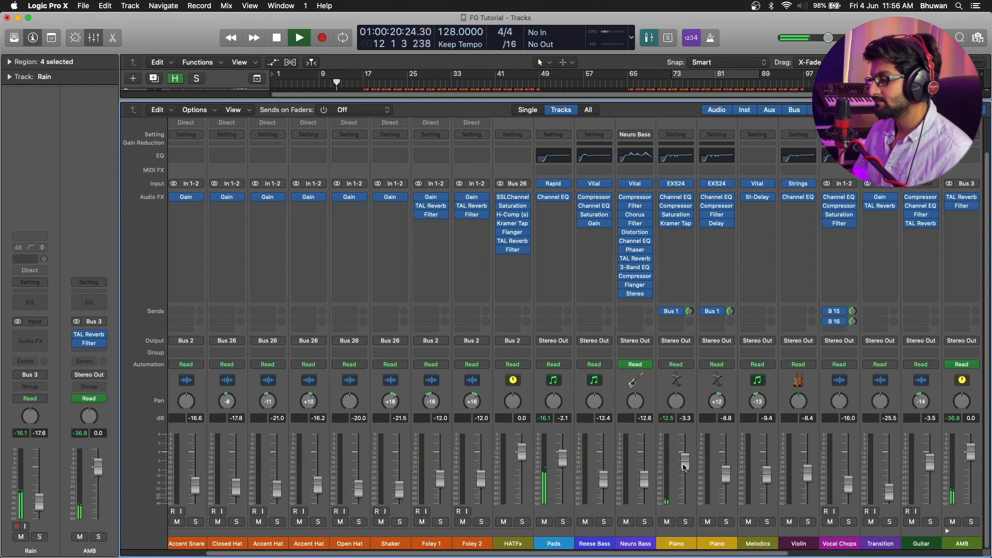
scroll(598, 475, "left", 1)
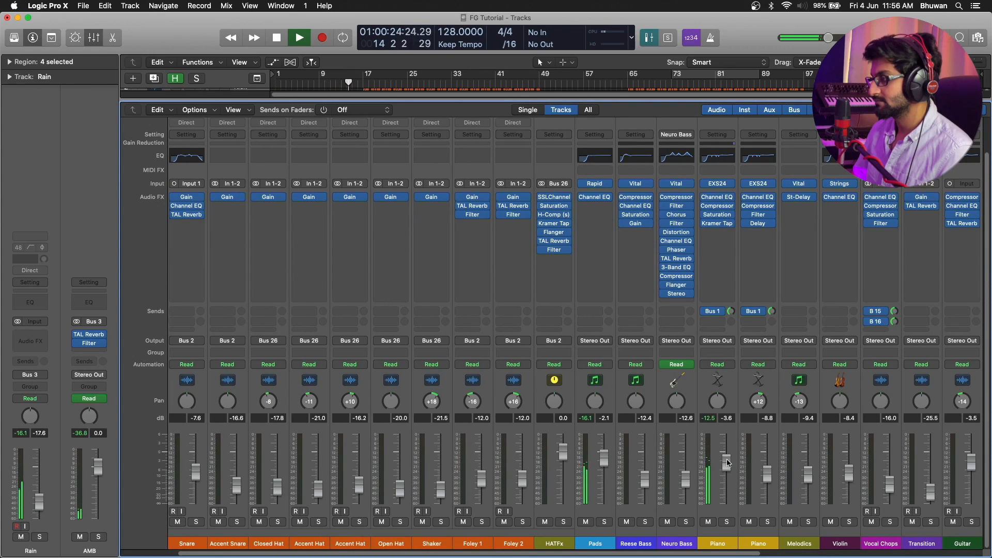
scroll(552, 446, "left", 2)
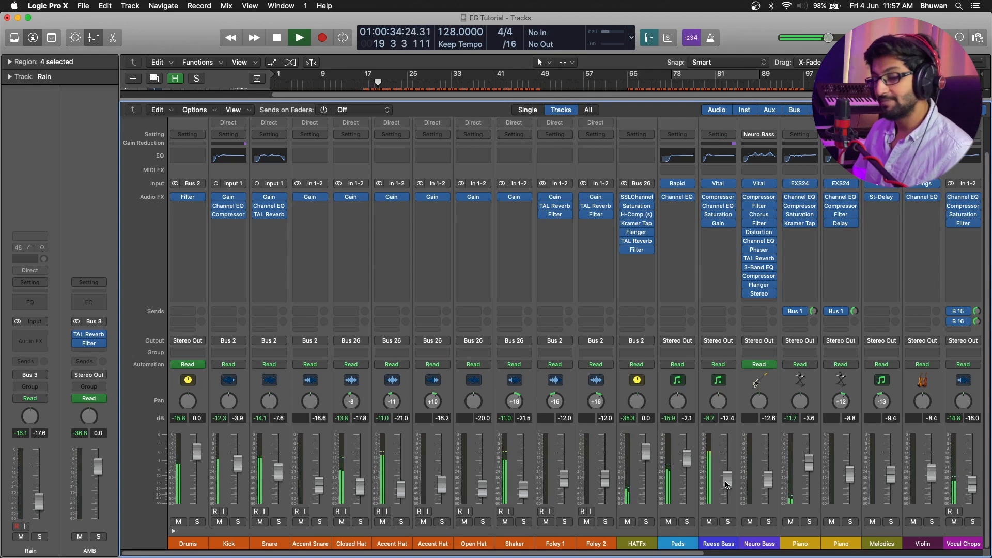
mouse_move(726, 483)
left_mouse_down()
mouse_move(727, 467)
mouse_move(727, 478)
left_mouse_up()
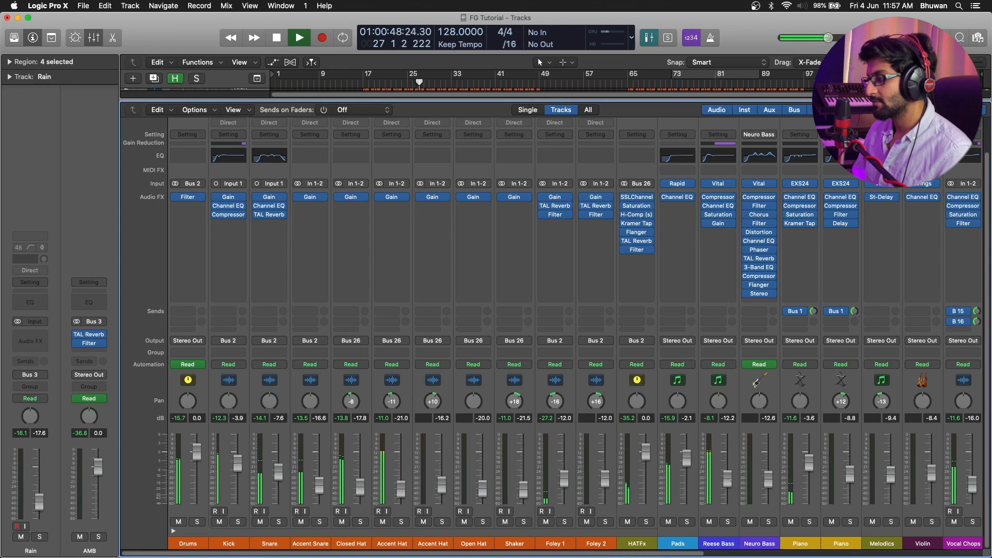
left_click_drag(730, 481, 728, 480)
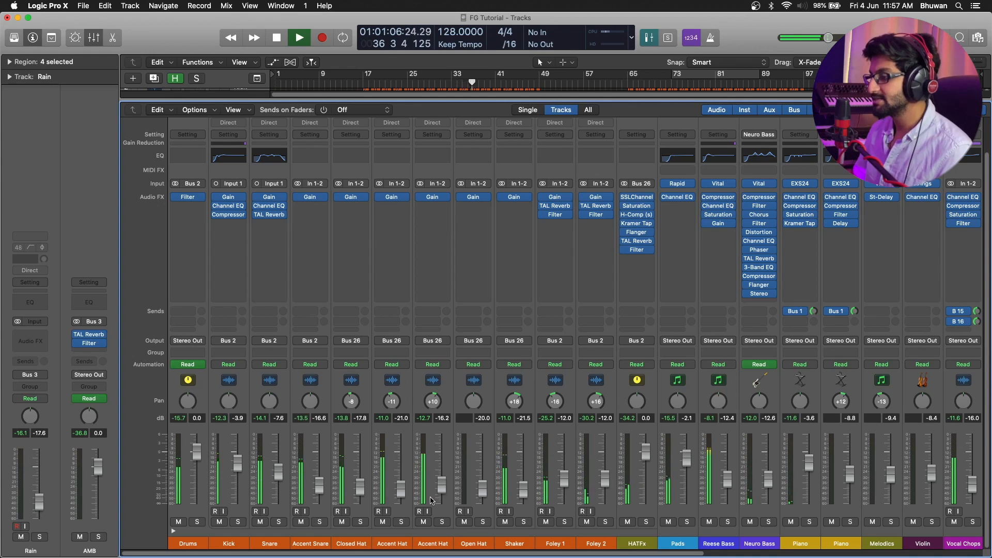
Check the channel levels as the song plays and lower the Open Hat fader to -22.0 dB.
scroll(433, 500, "right", 2)
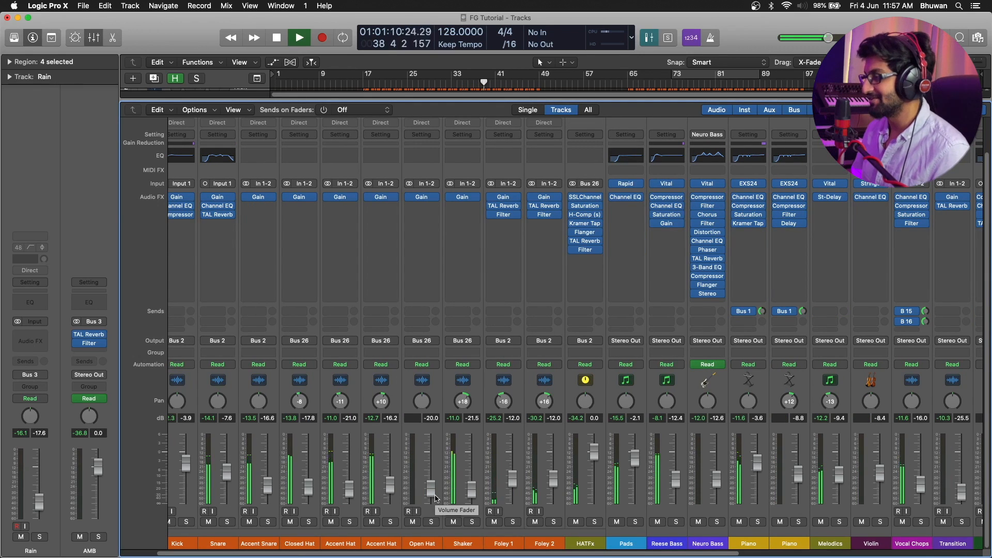
scroll(437, 497, "right", 1)
scroll(436, 497, "right", 6)
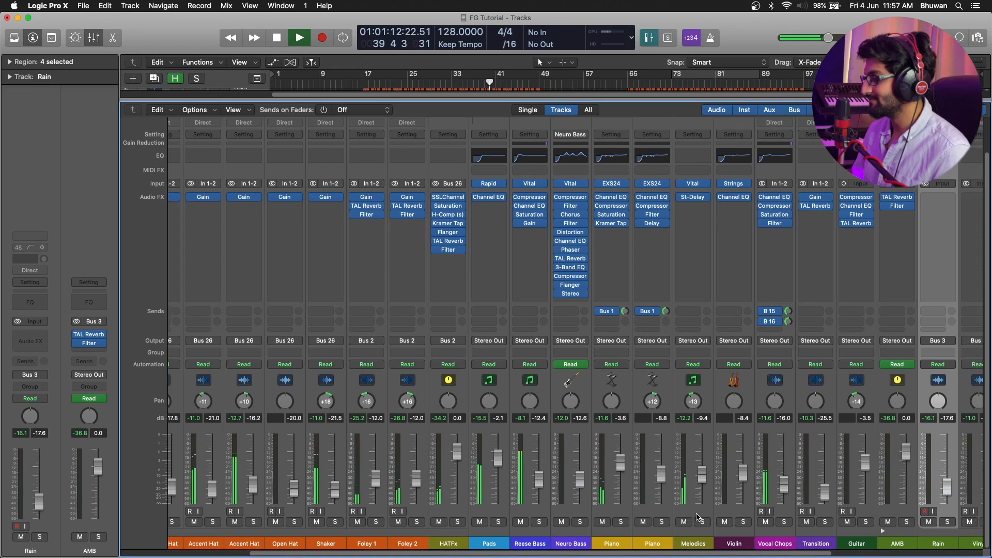
scroll(697, 517, "right", 2)
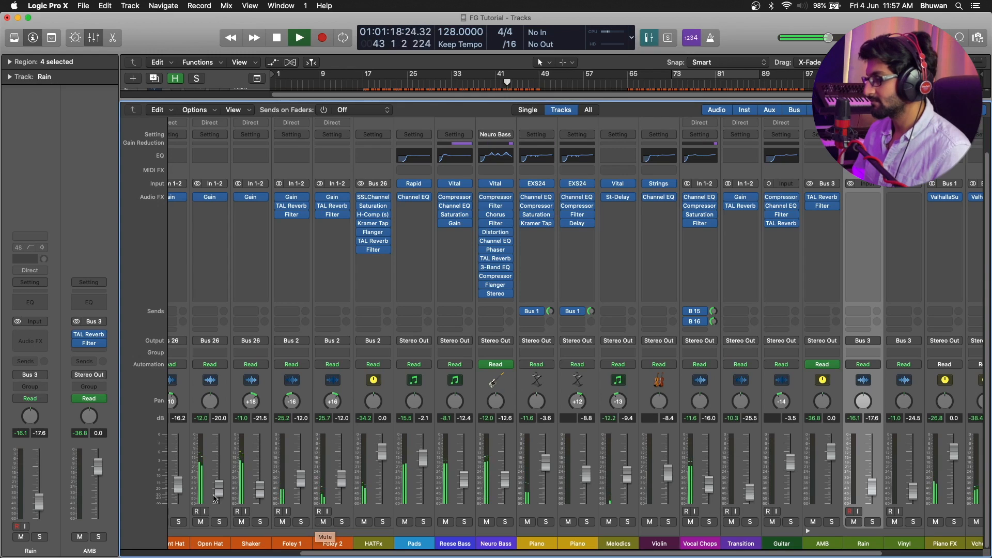
scroll(214, 497, "left", 2)
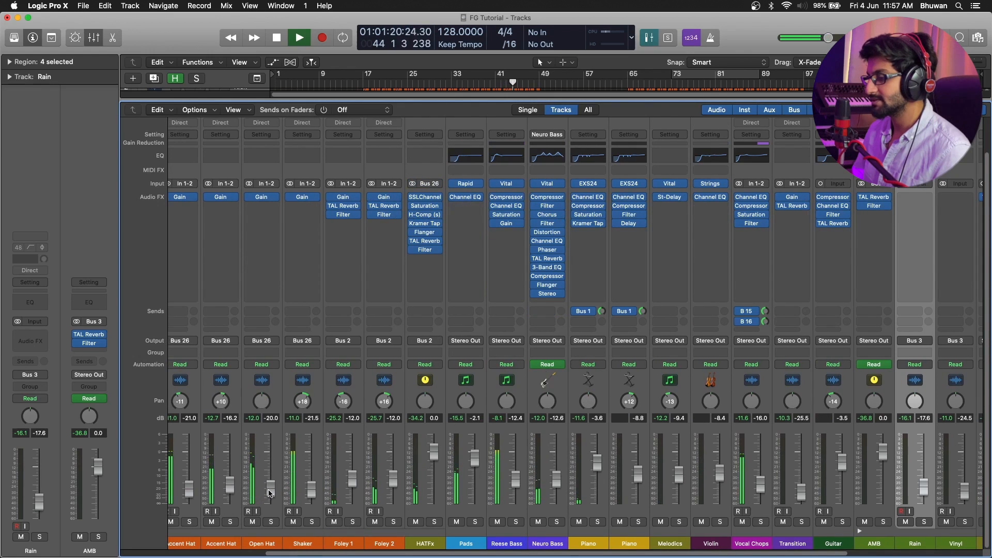
left_click_drag(270, 491, 271, 493)
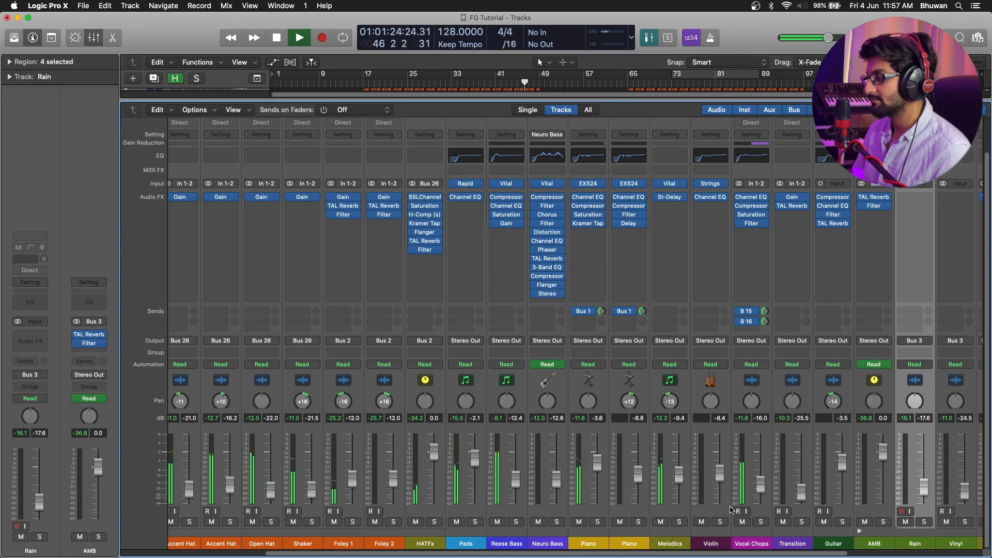
Raise the Violin fader to -5.6 dB, Vocal Chops to -14.2 dB and Neuro Bass to -12.4 dB during playback.
scroll(747, 506, "right", 1)
scroll(719, 491, "right", 1)
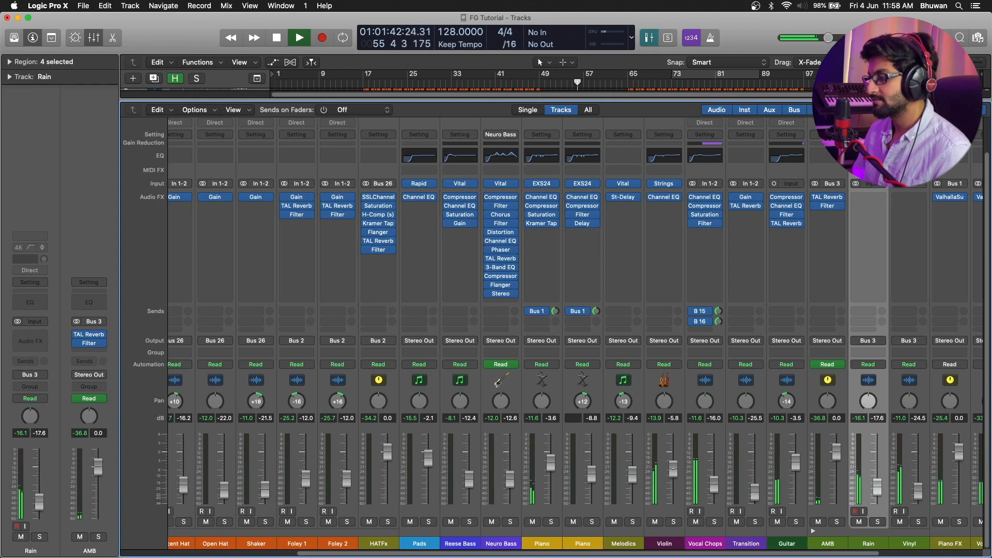
left_click_drag(715, 484, 675, 471)
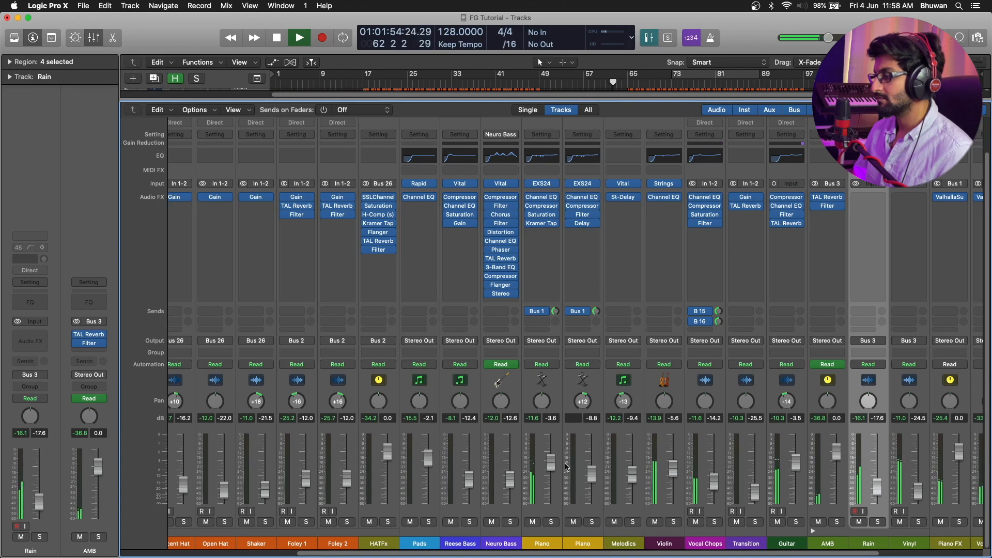
scroll(661, 505, "right", 2)
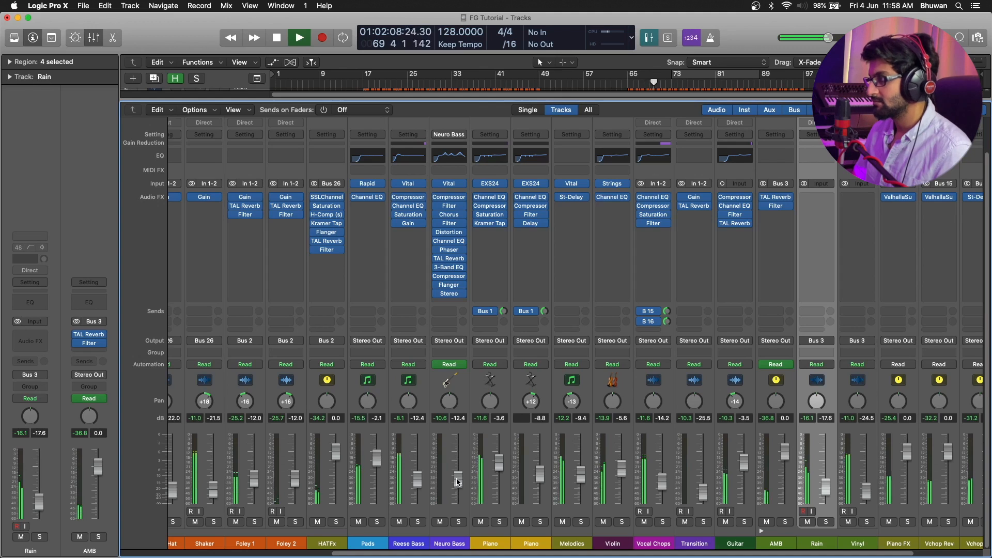
Raise the Accent Snare fader to -16.0 dB and the Open Hat fader to -21.0 dB.
scroll(683, 526, "right", 3)
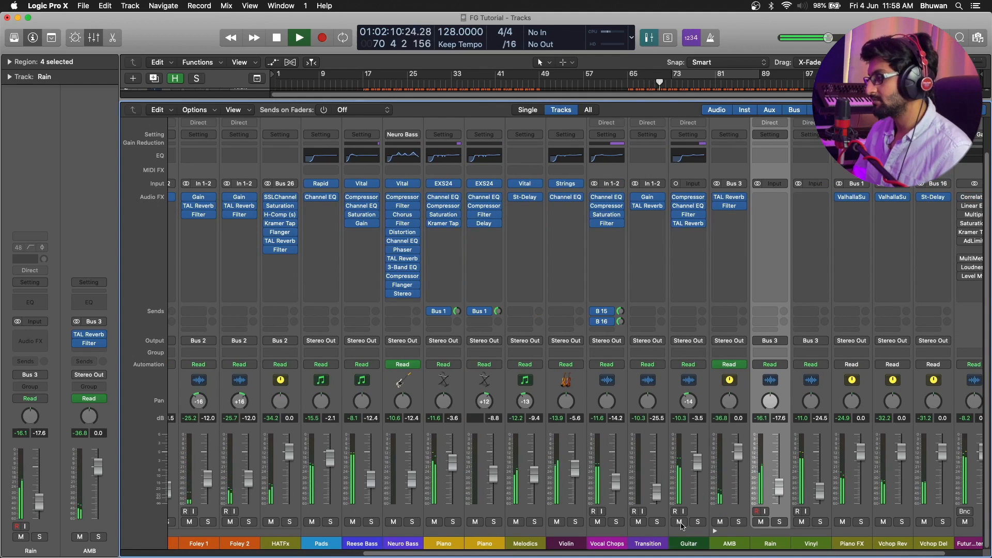
scroll(682, 526, "right", 1)
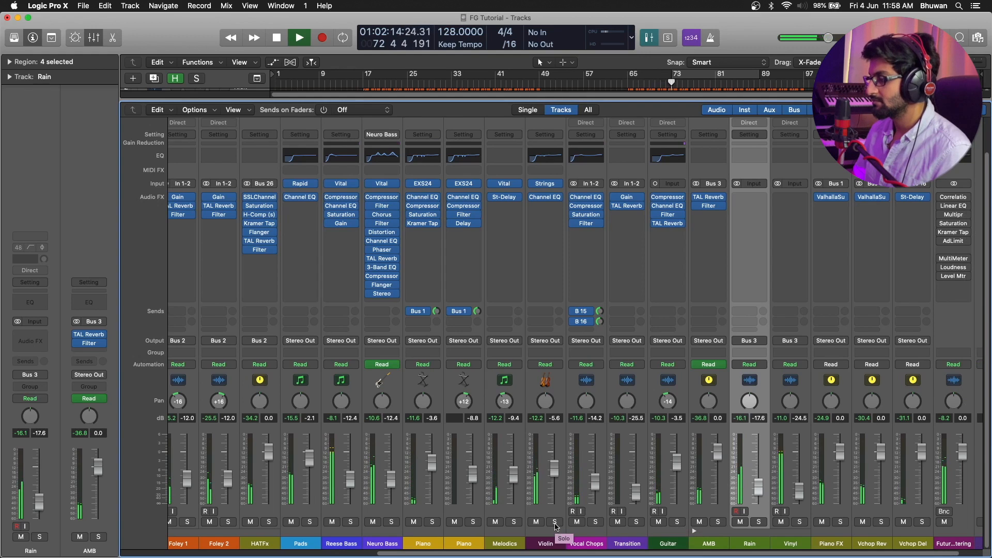
scroll(431, 522, "left", 10)
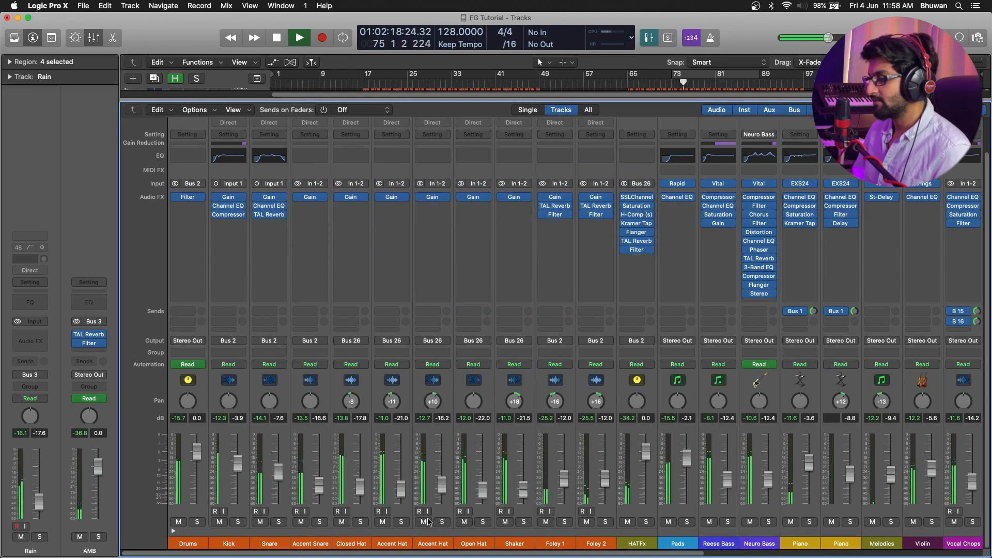
left_click_drag(319, 484, 319, 482)
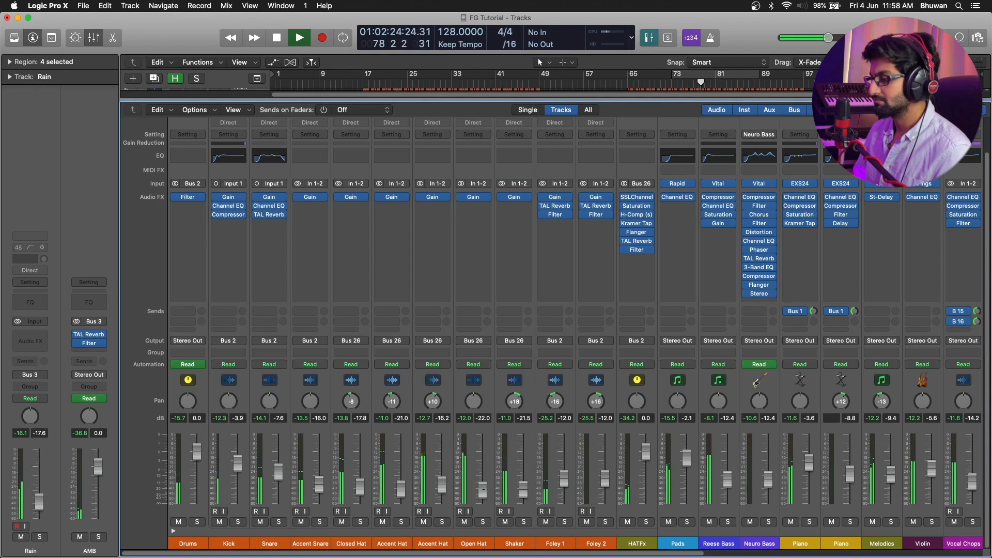
left_click_drag(482, 492, 482, 491)
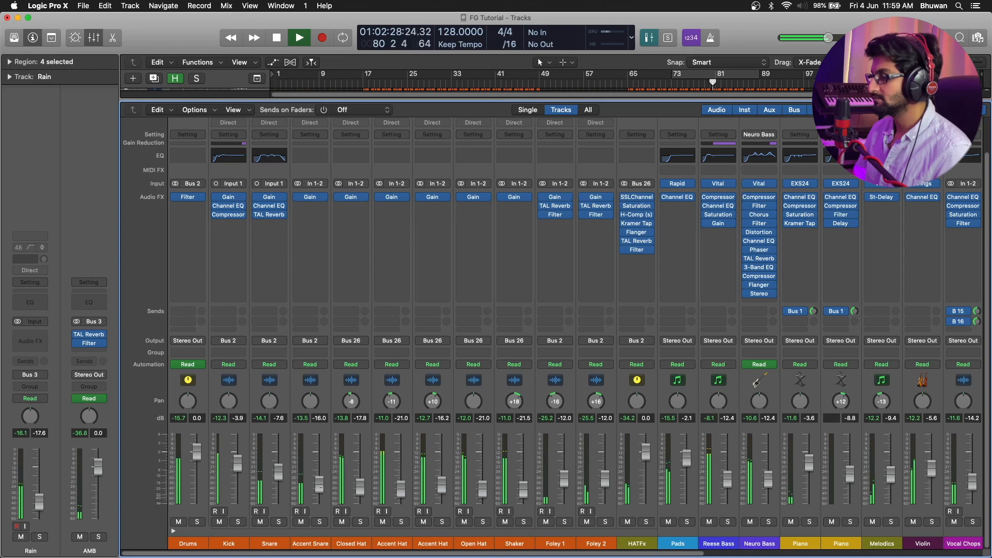
Compare levels across the channels during playback and lower the Open Hat fader to -27.0 dB.
scroll(535, 488, "right", 10)
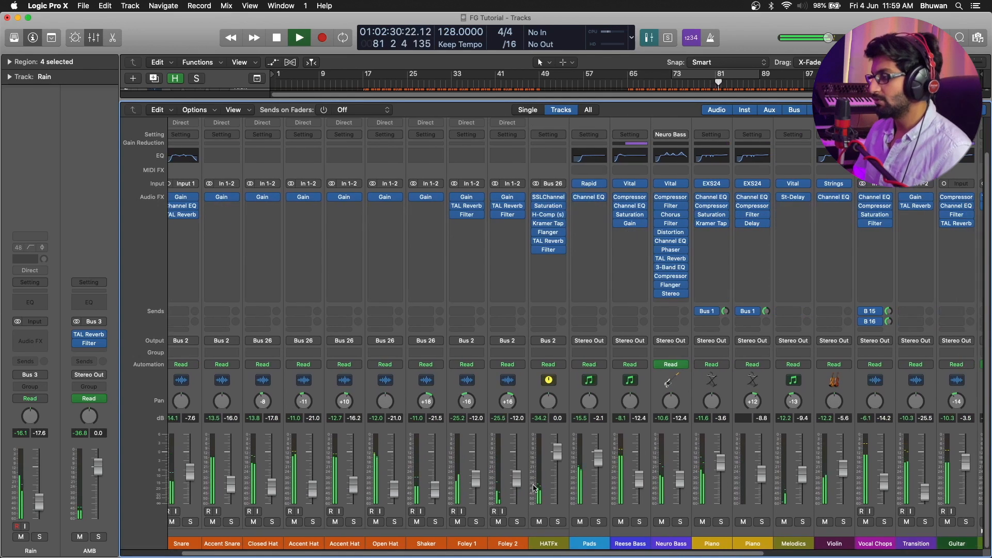
scroll(535, 487, "right", 3)
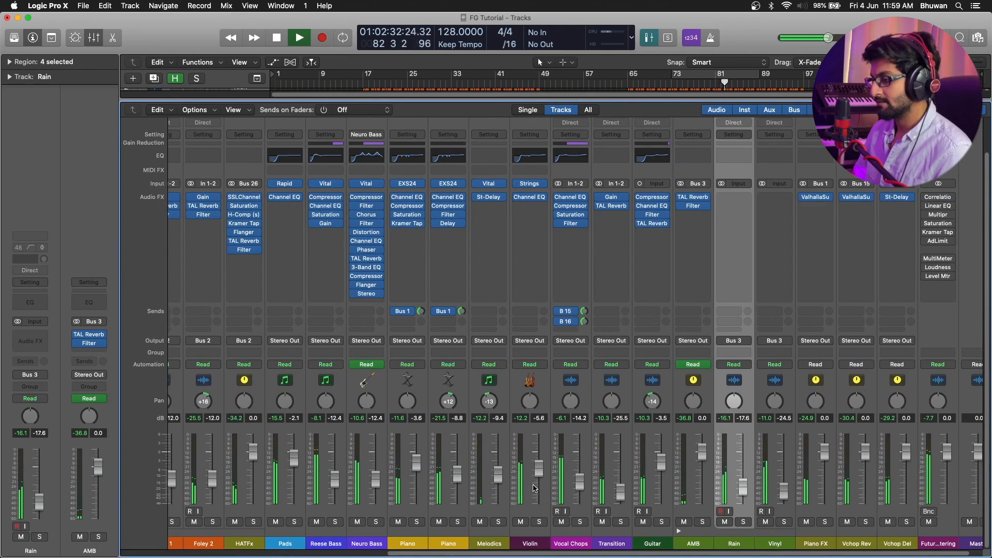
scroll(532, 488, "left", 8)
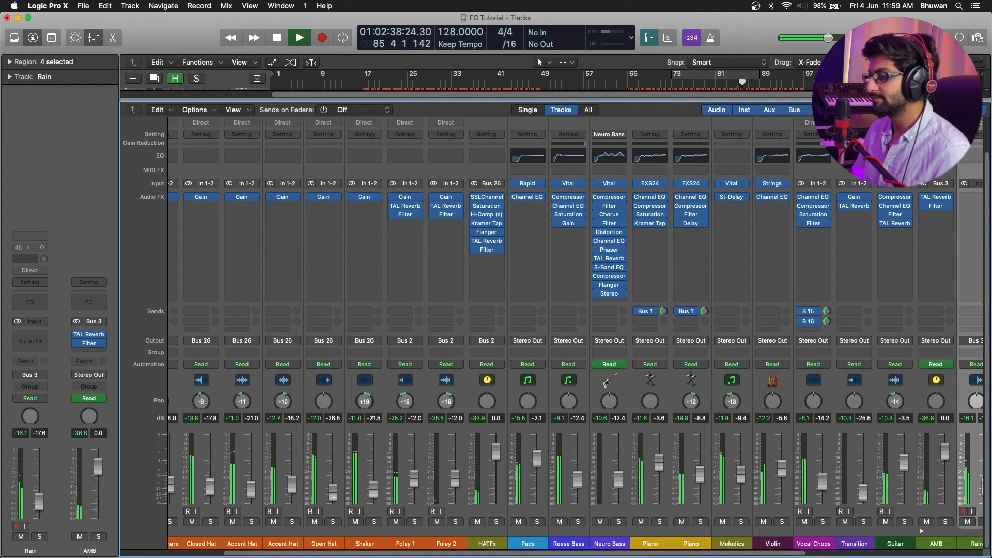
left_click_drag(333, 497, 334, 499)
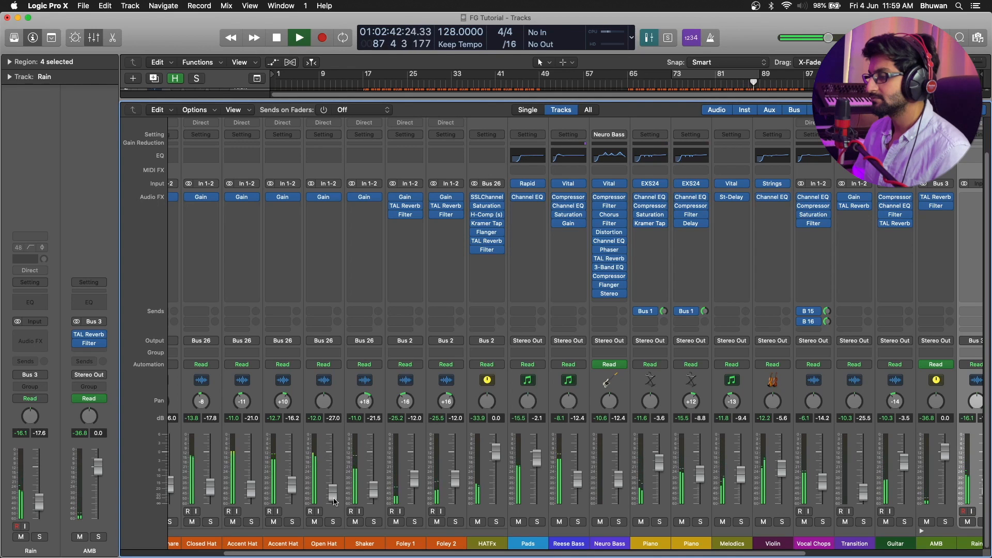
scroll(507, 508, "right", 2)
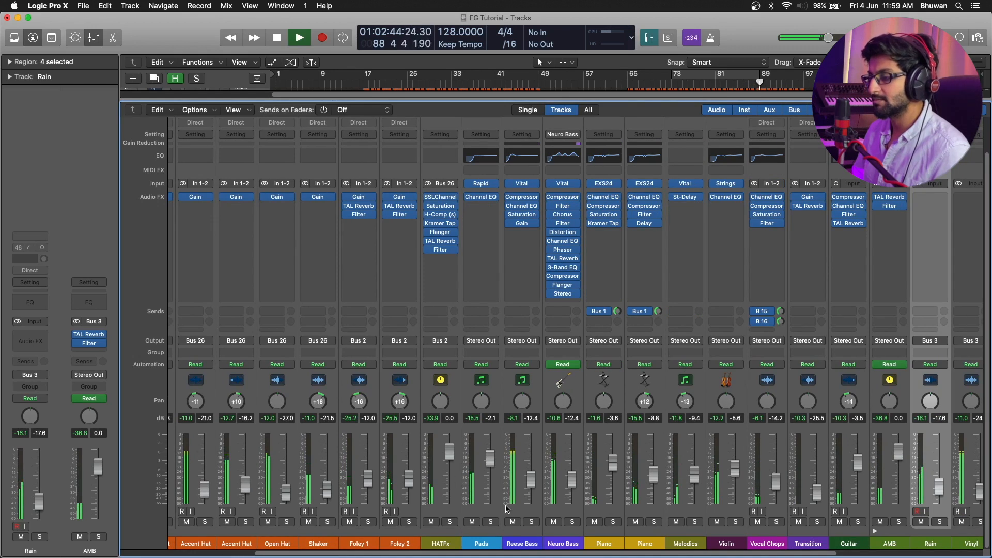
scroll(507, 508, "right", 3)
scroll(507, 508, "right", 1)
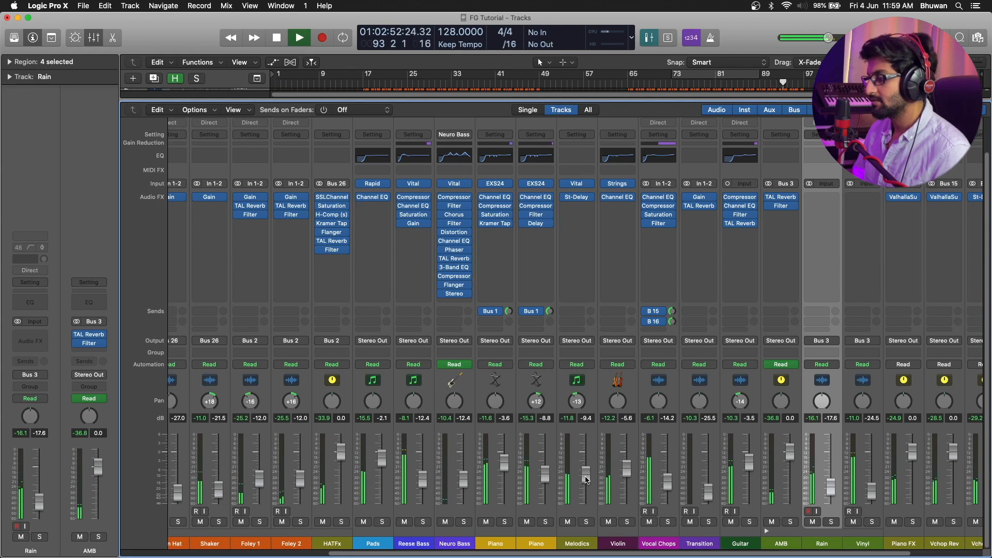
Raise the Melodics fader to -7.2 dB during playback and stop the song.
left_click_drag(586, 476, 586, 474)
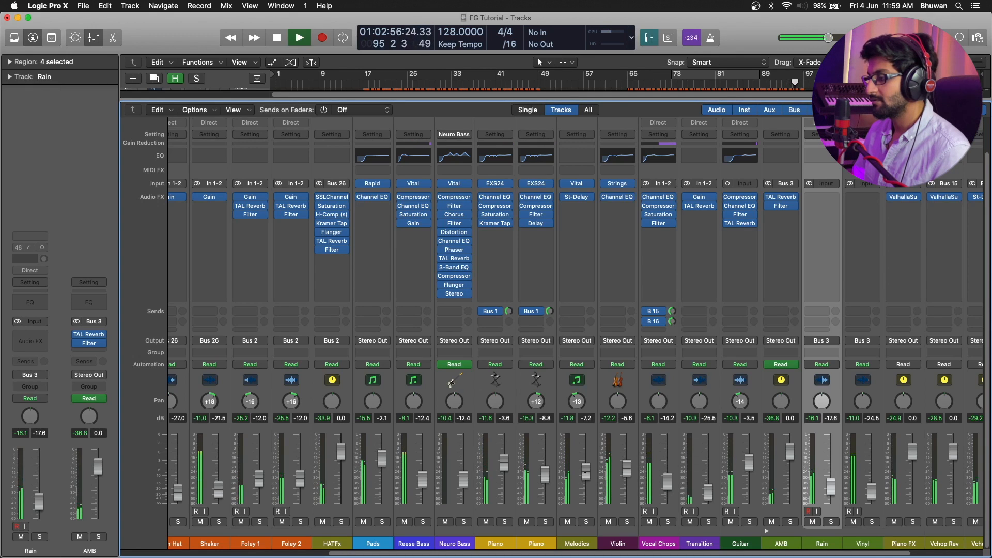
scroll(659, 507, "right", 2)
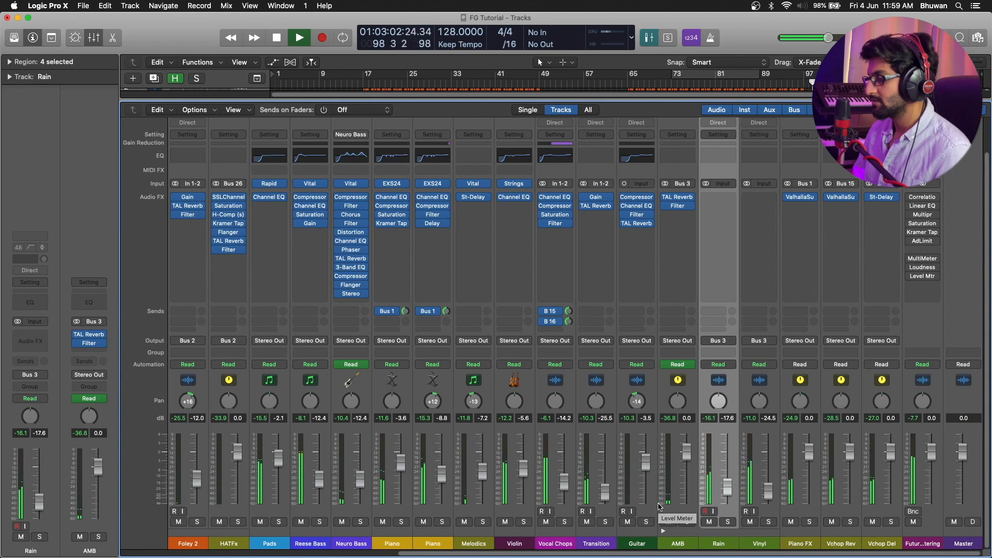
key("space")
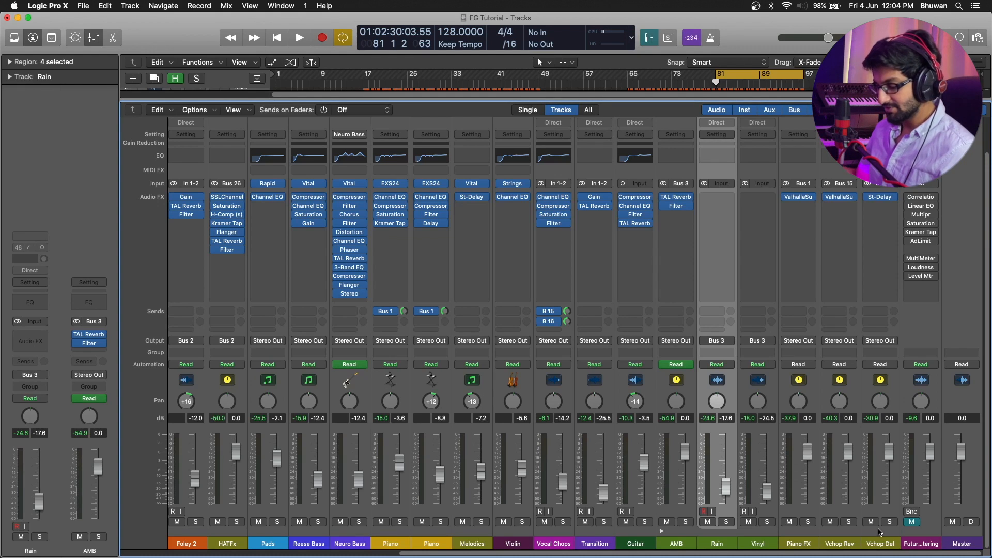
Play the cycled section, switch on the Correlation Meter on the Future Garage Mastering channel, and close its window.
key("x")
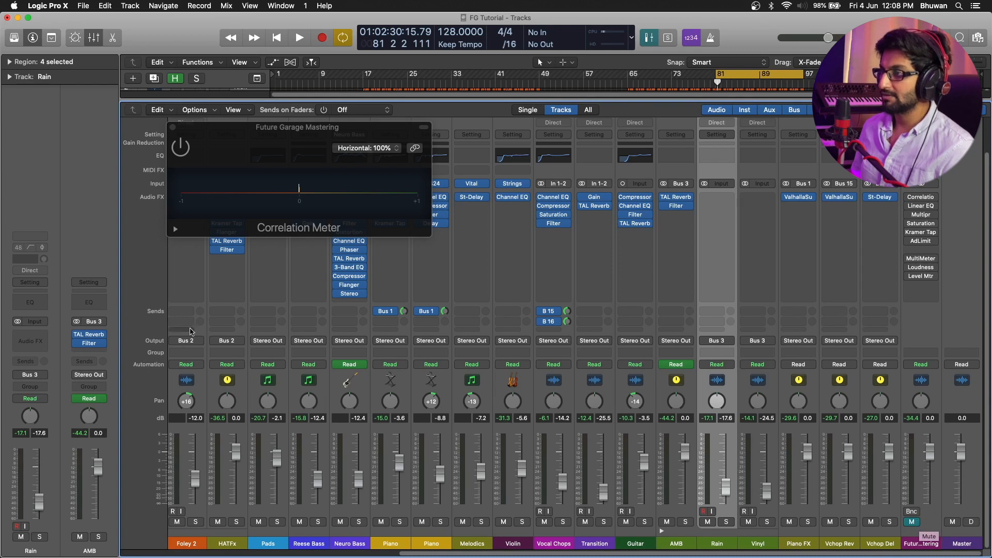
key("space")
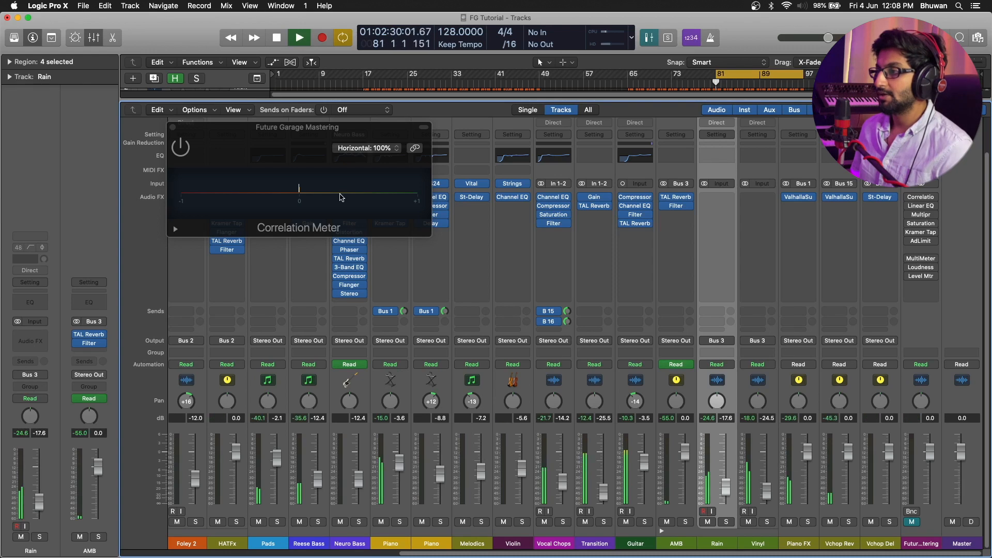
left_click(187, 149)
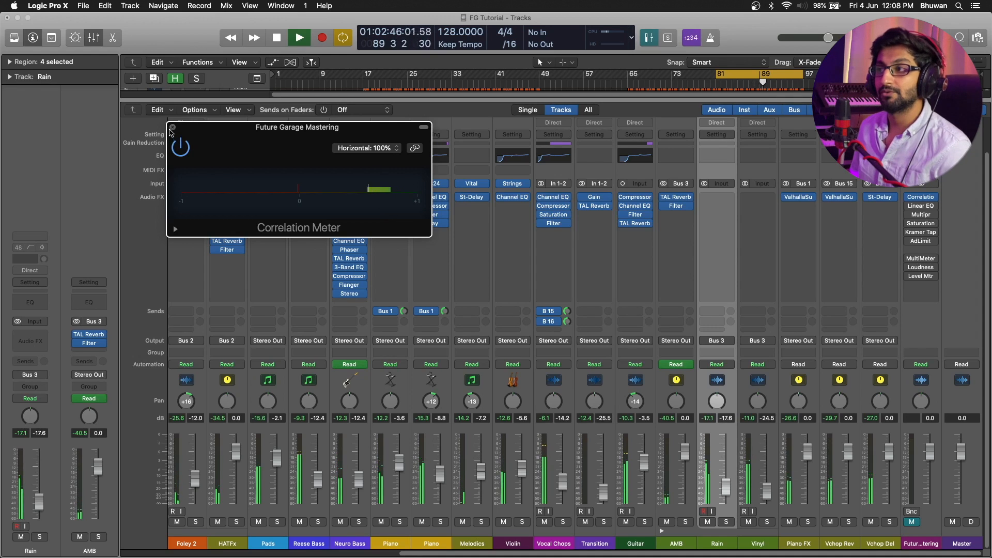
left_click(173, 128)
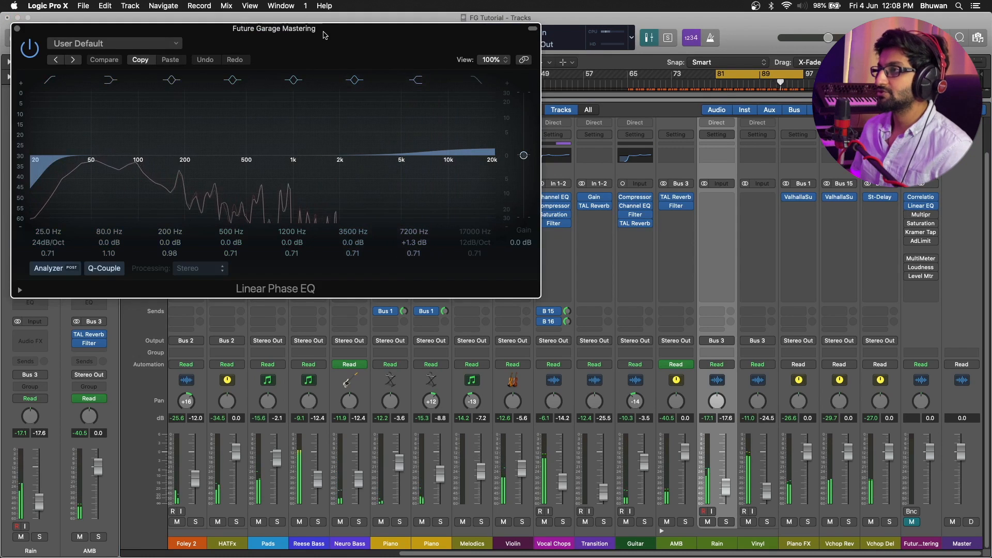
Bypass the Linear Phase EQ and unmute the Future Garage Mastering channel.
left_click_drag(325, 19, 443, 210)
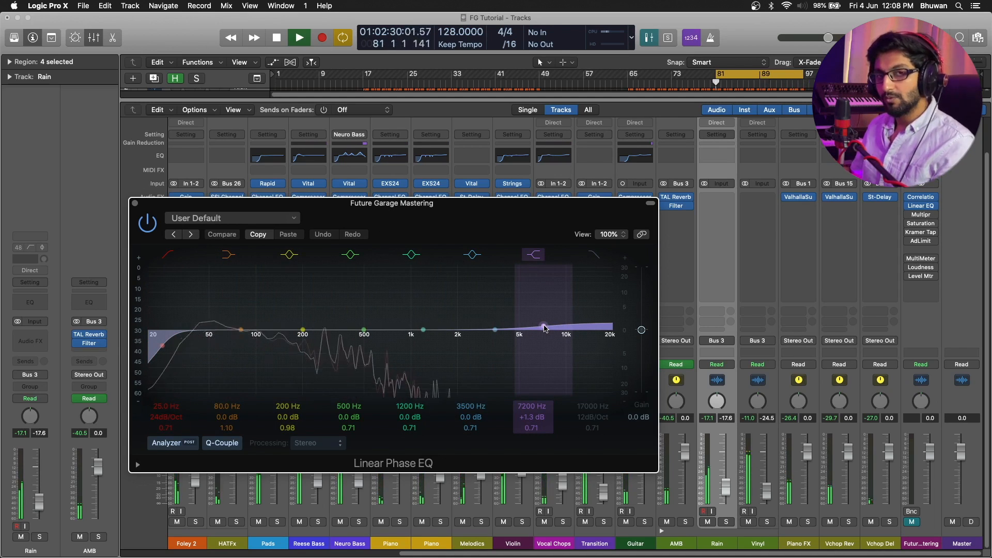
left_click(148, 223)
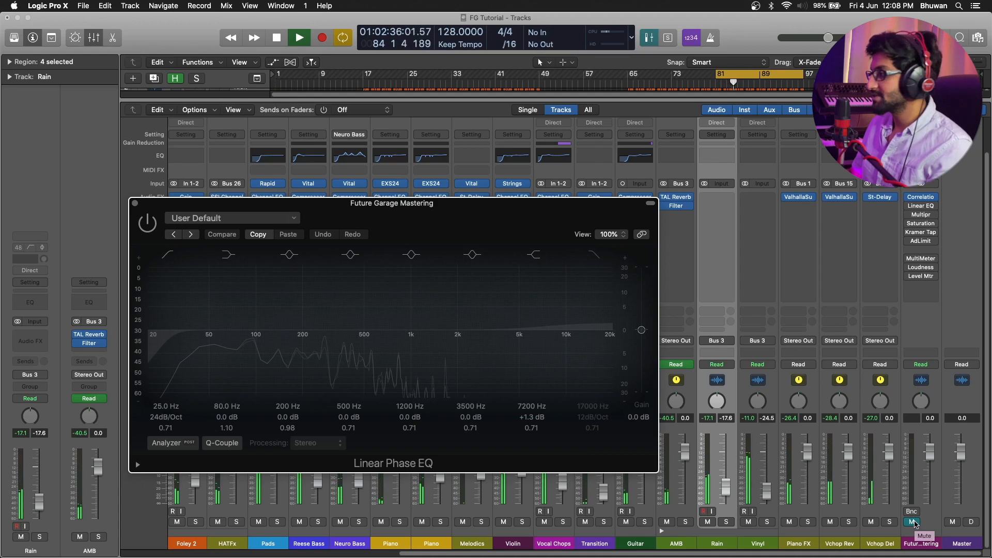
left_click(914, 523)
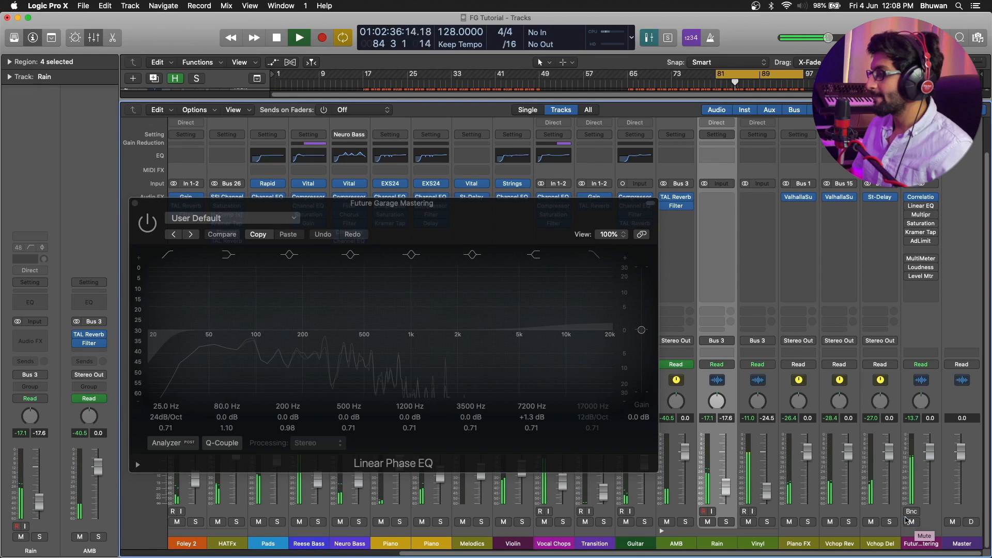
Compare the playing mix with the Linear Phase EQ on and off, leave it on, close it and stop playback.
left_click(153, 226)
left_click(148, 223)
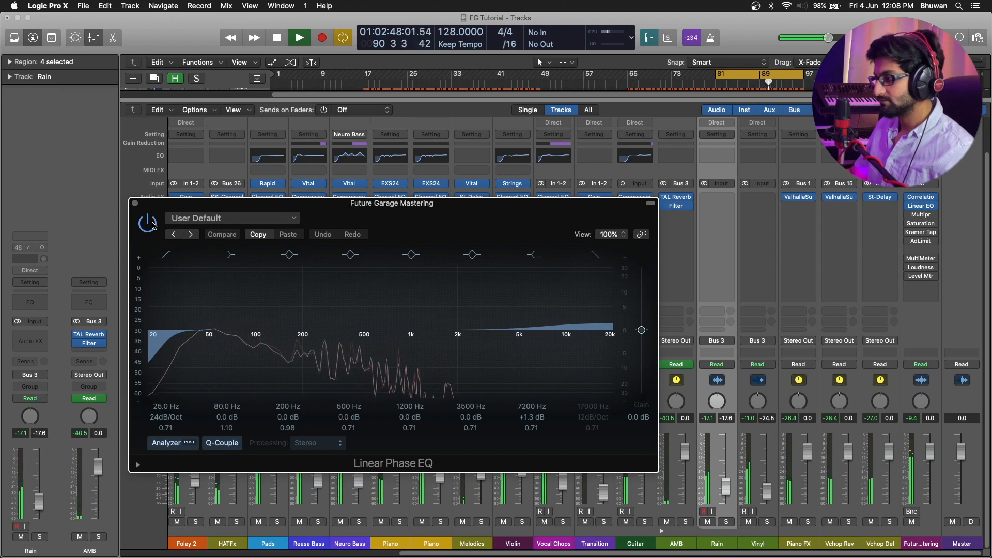
left_click(152, 225)
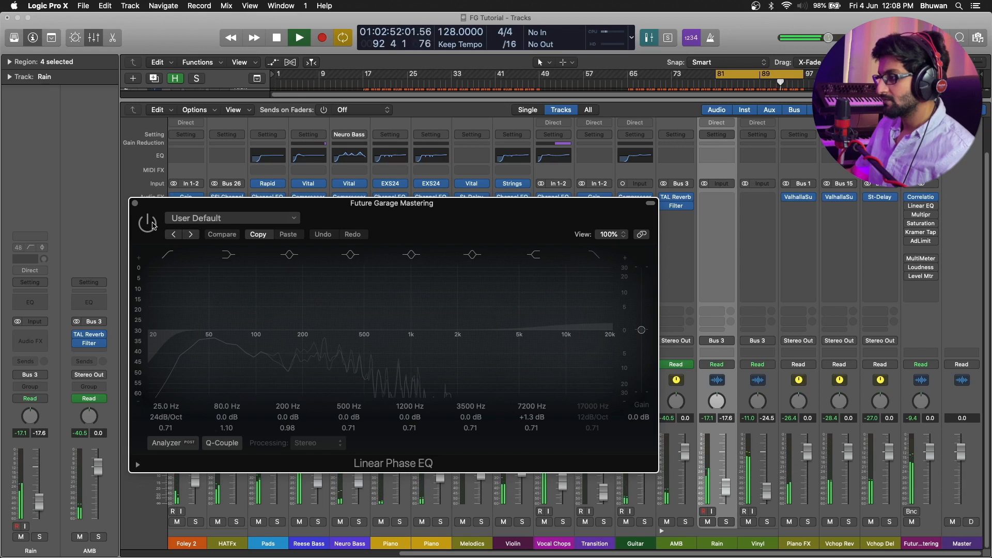
left_click(153, 226)
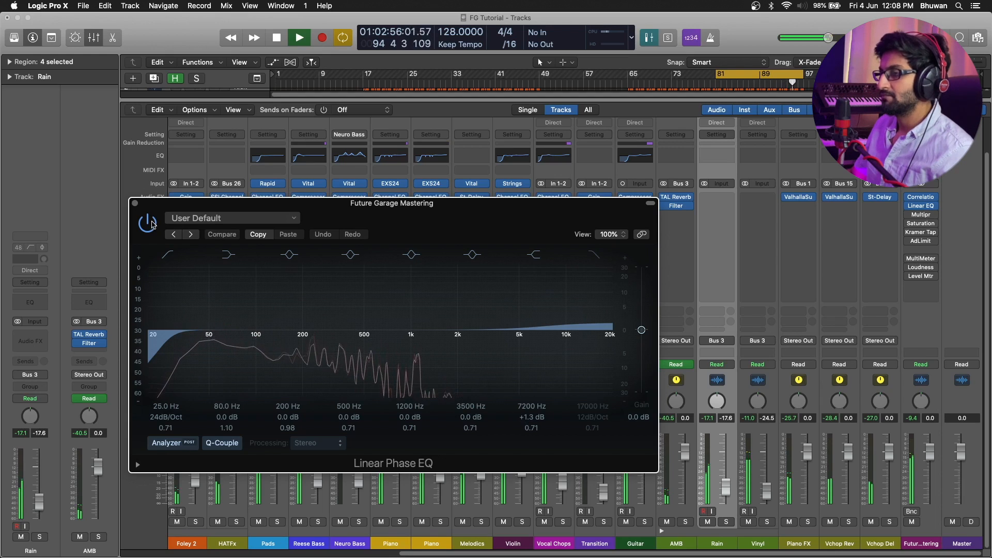
left_click(135, 204)
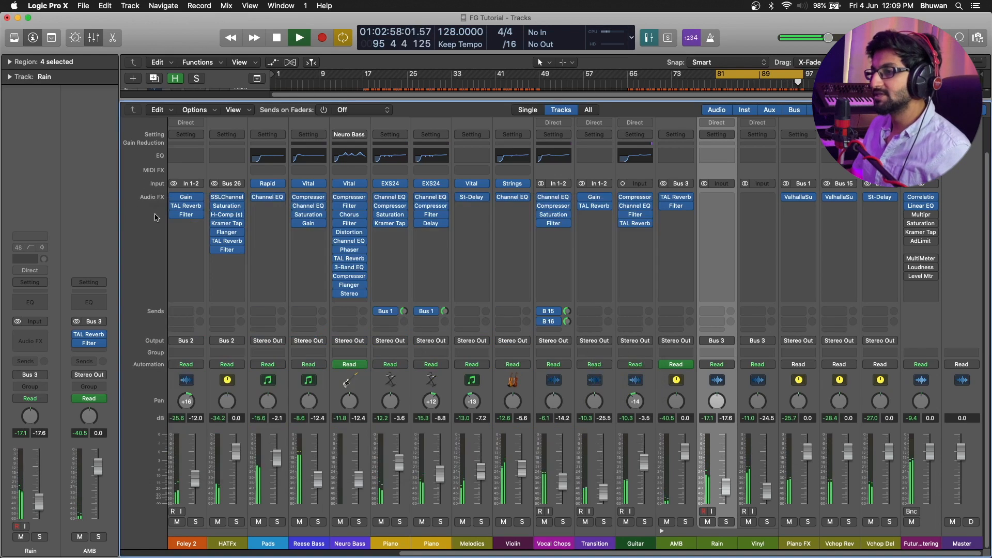
key("space")
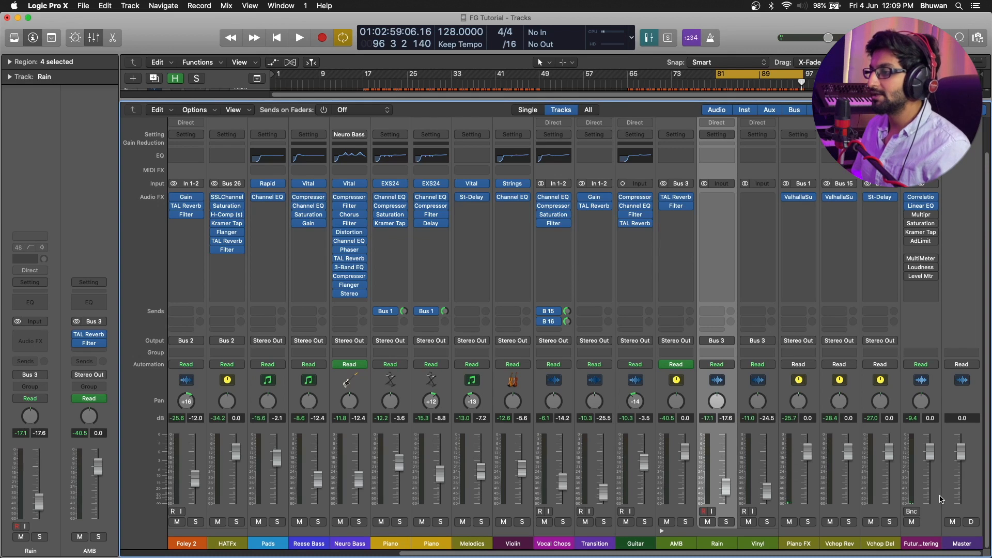
Open the Multipressor on the mastering channel and switch it on while the cycled section plays.
left_click(919, 217)
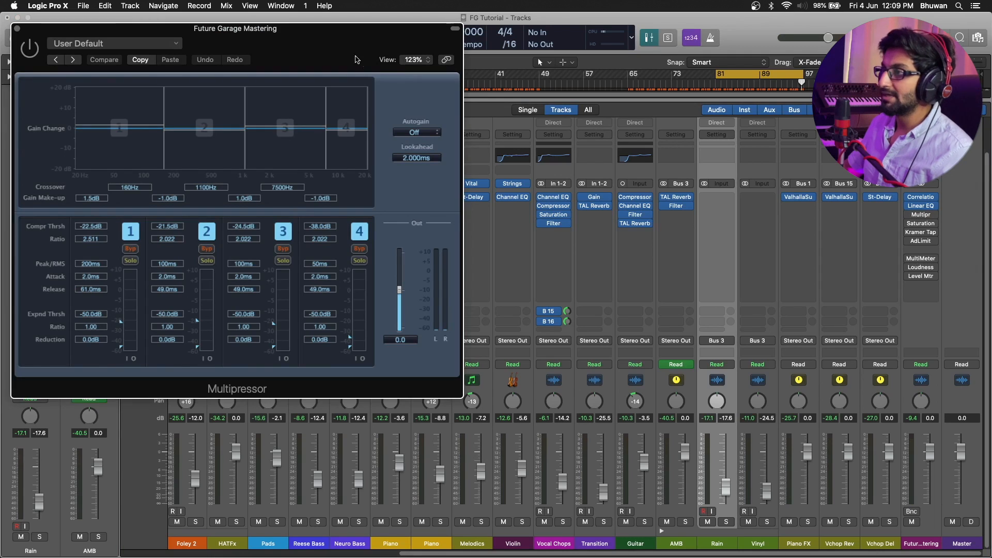
left_click_drag(338, 43, 496, 110)
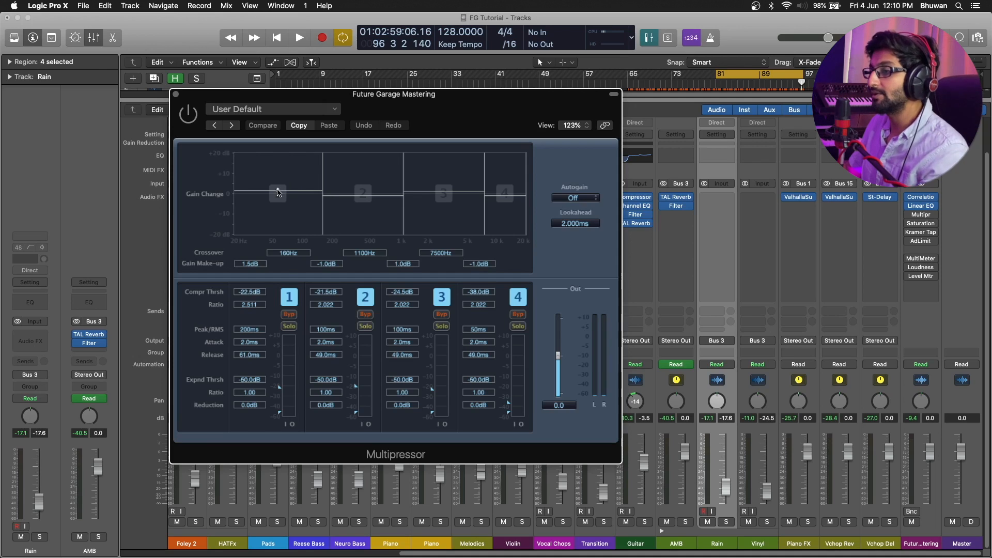
key("space")
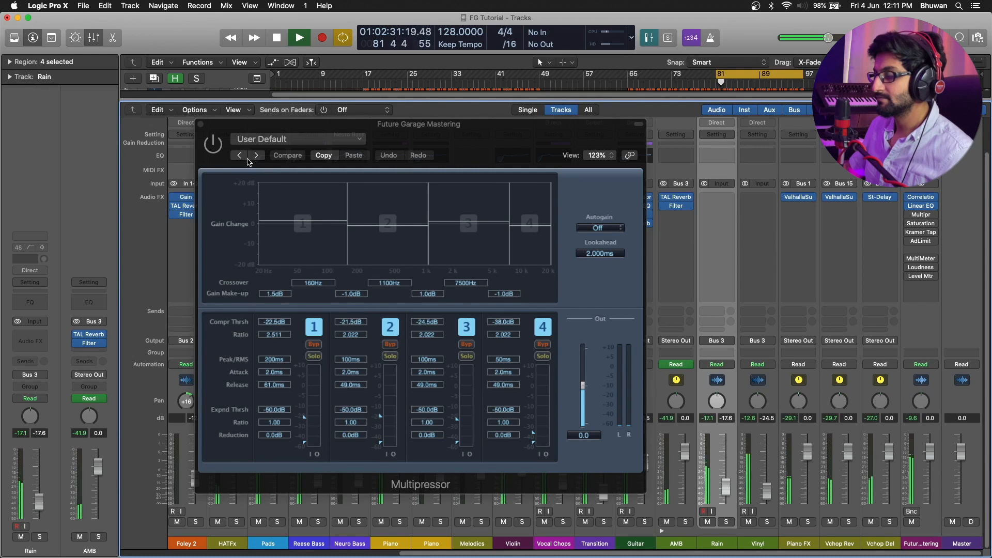
left_click(218, 145)
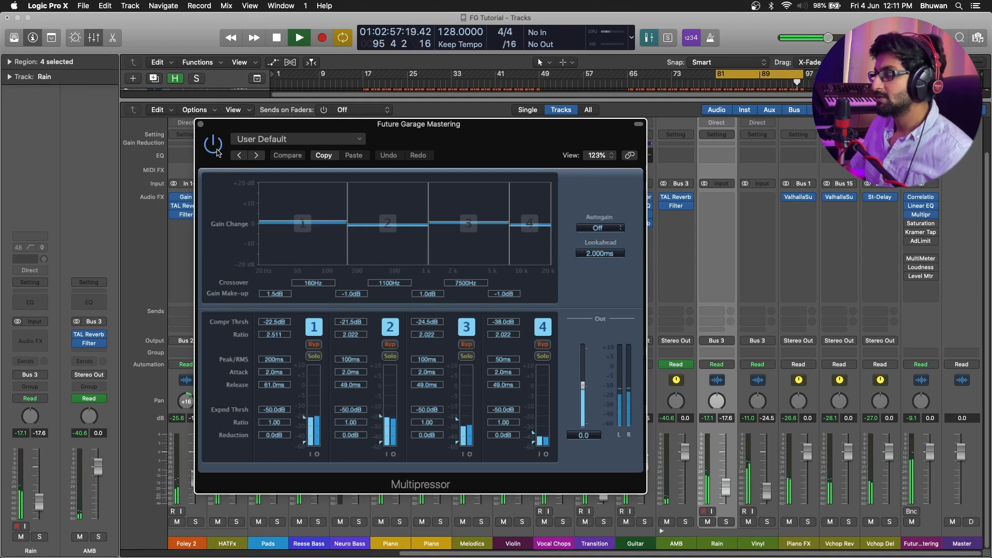
key("space")
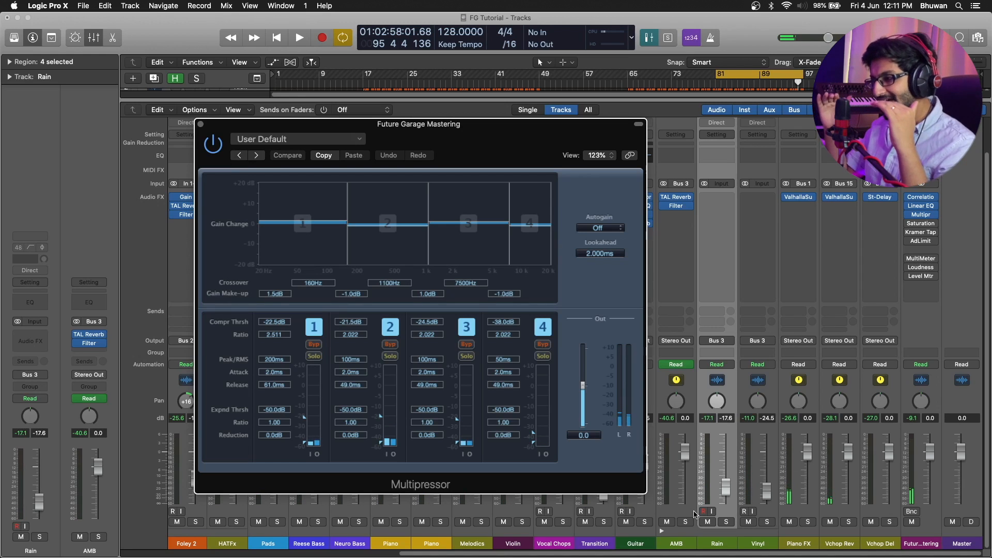
Audition the cycled section against the Multipressor's bypass, leave the Multipressor on and close its window.
key("space")
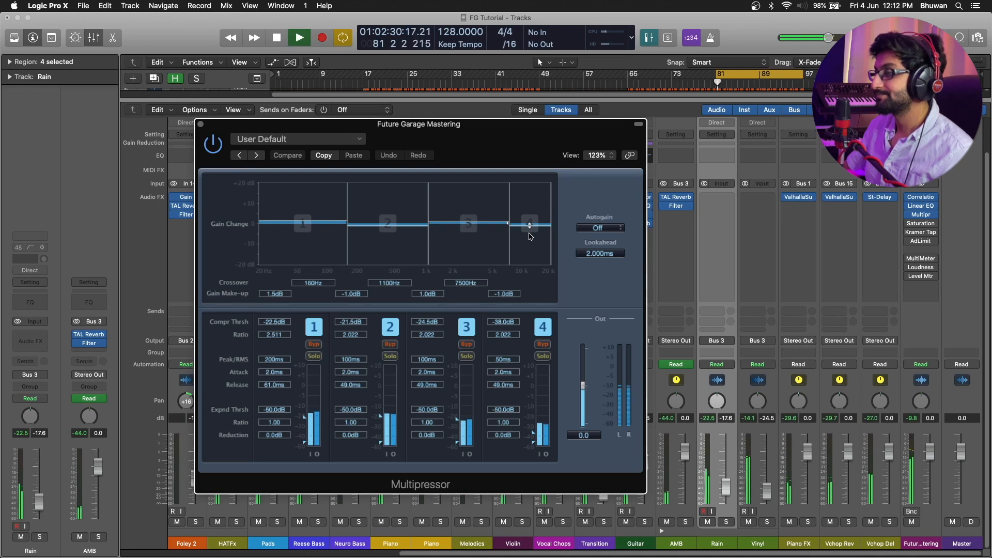
left_click(211, 150)
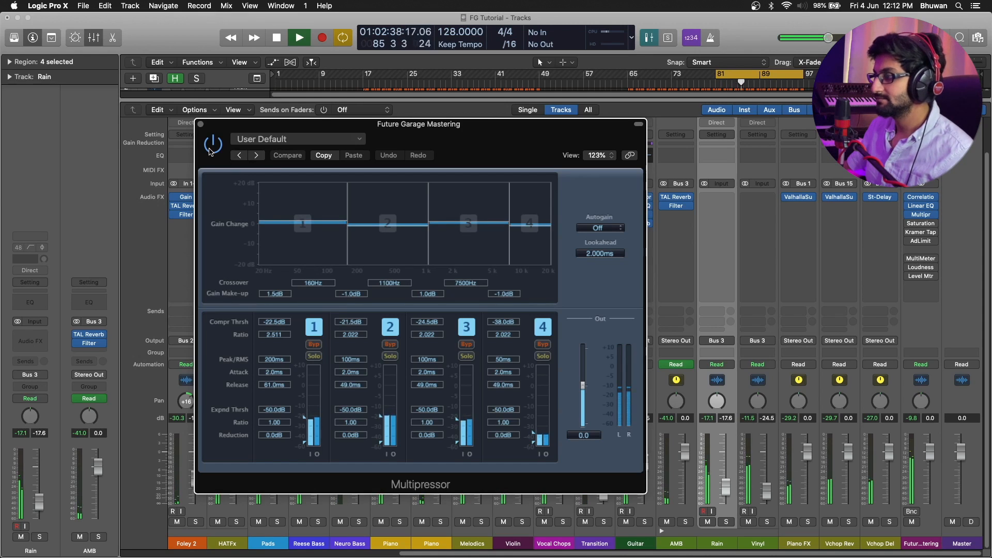
left_click(201, 125)
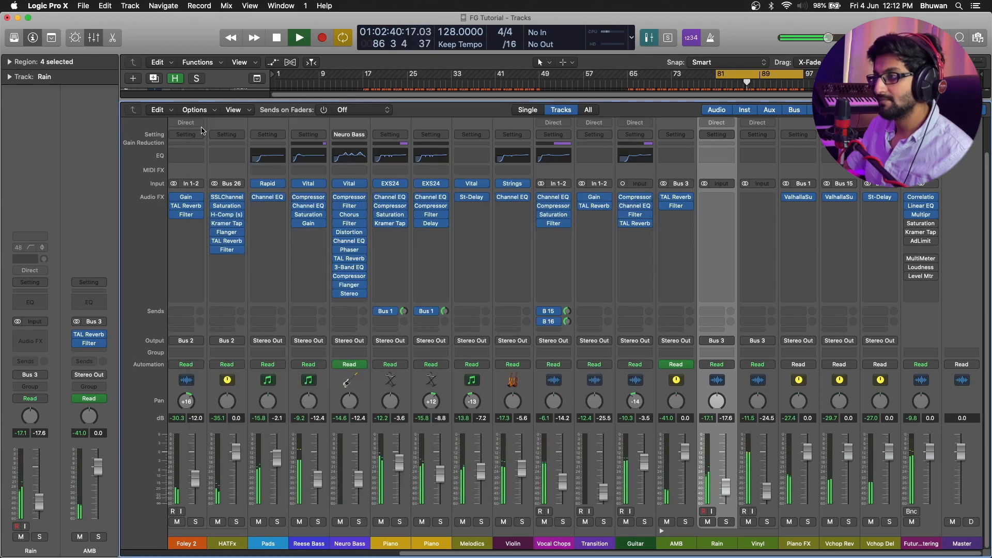
Open the Saturation Knob on the mastering channel, audition it switched on during playback, and close it.
mouse_move(912, 228)
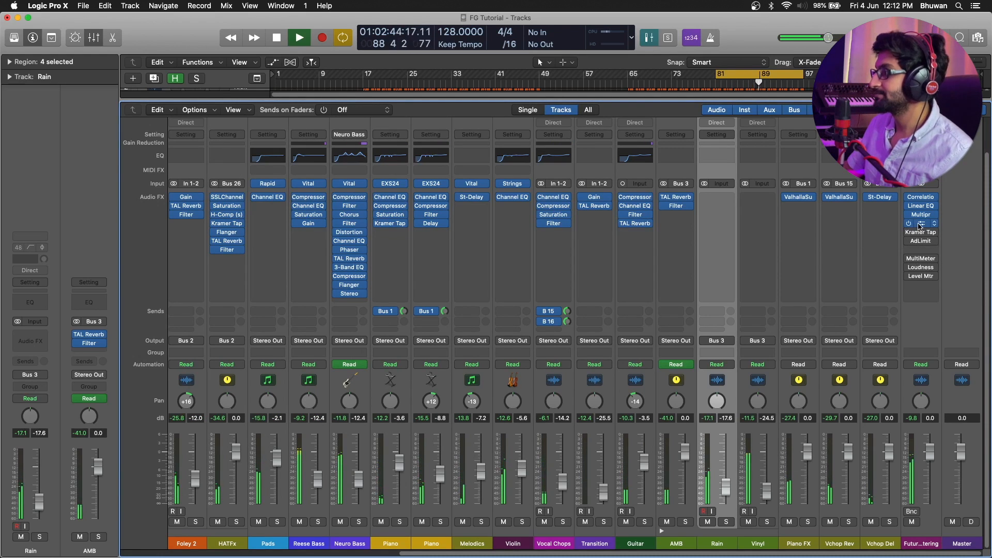
left_click(920, 227)
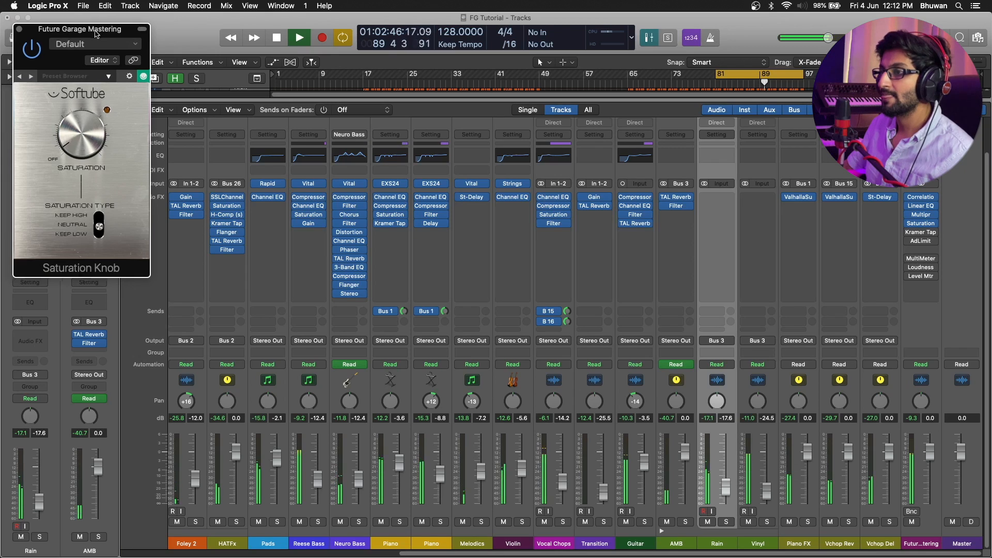
left_click_drag(95, 33, 359, 110)
key("space")
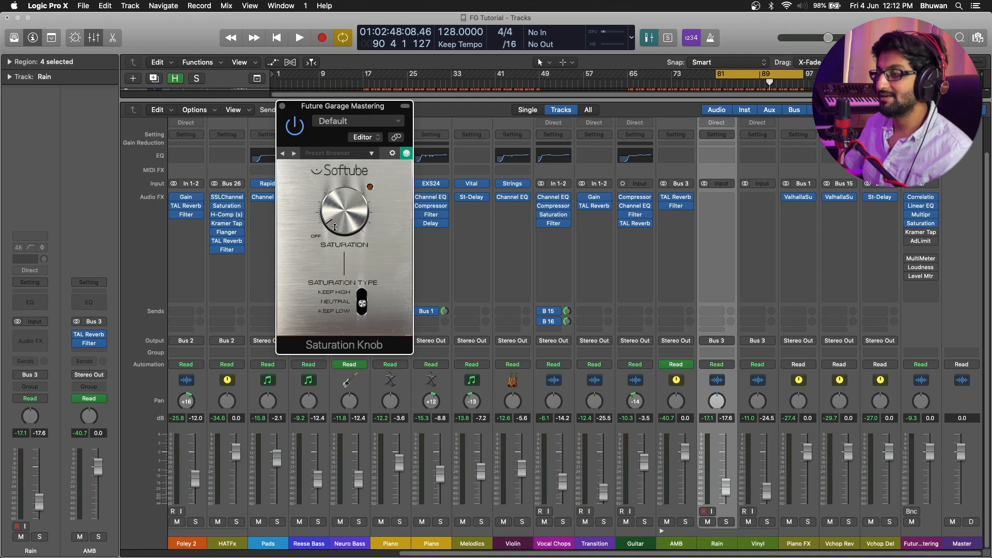
key("space")
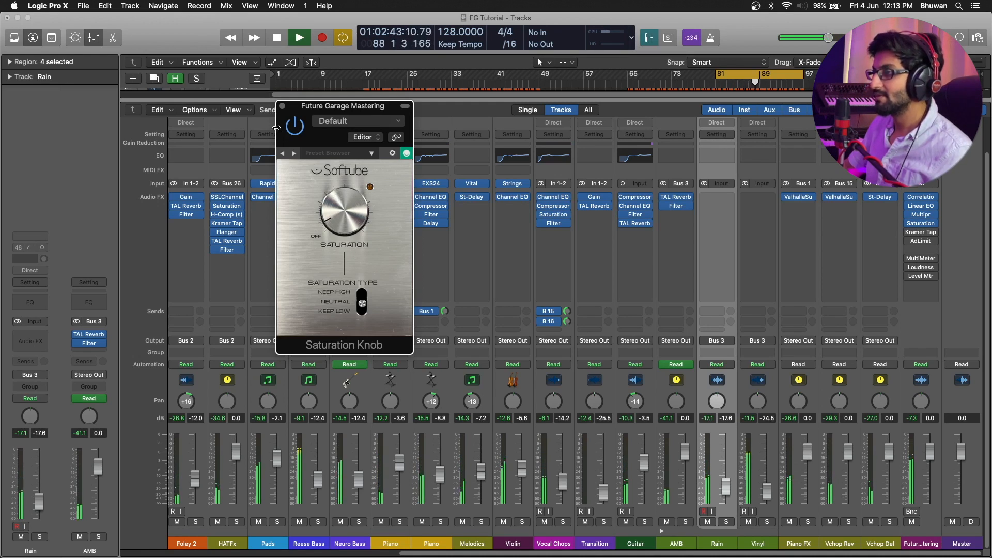
left_click(282, 106)
key("space")
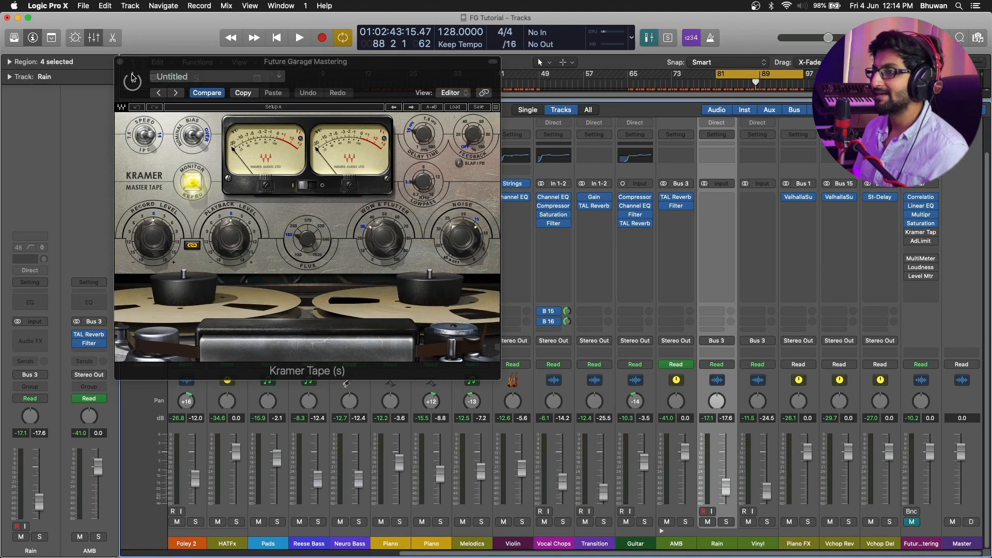
Unmute the mastering channel, switch on Kramer Tape, and adjust its wow and flutter, noise and playback level knobs before closing it.
left_click(912, 523)
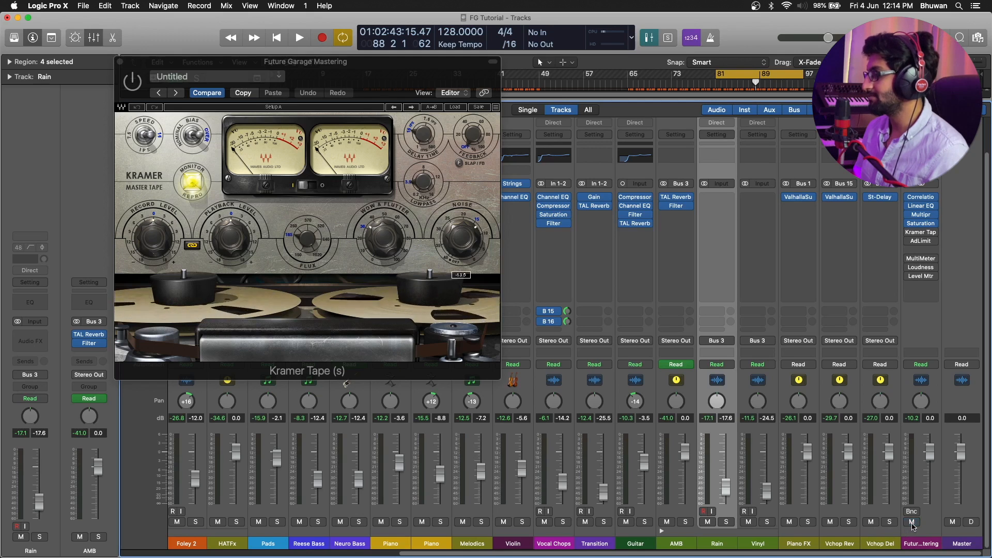
left_click(129, 89)
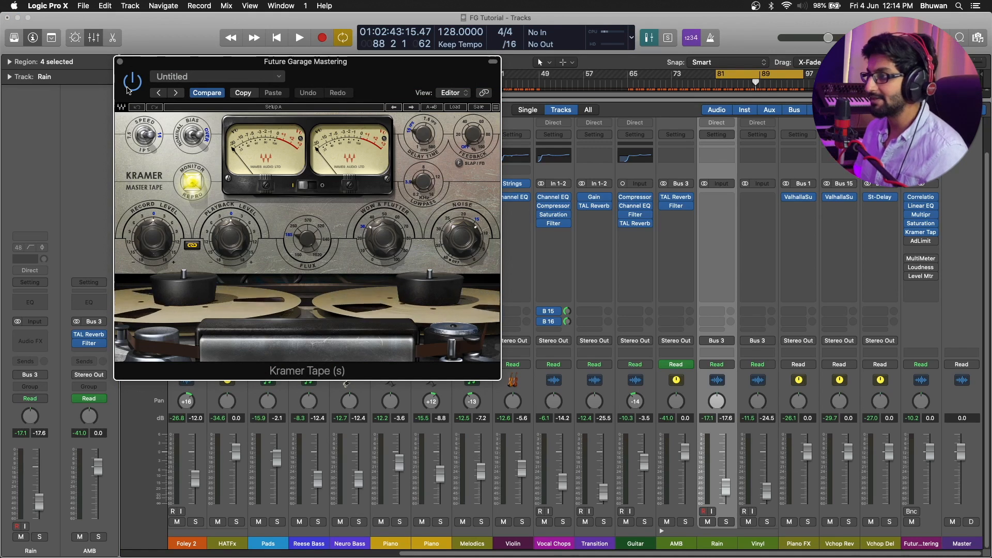
mouse_move(383, 237)
left_mouse_down()
mouse_move(384, 199)
mouse_move(380, 236)
left_mouse_up()
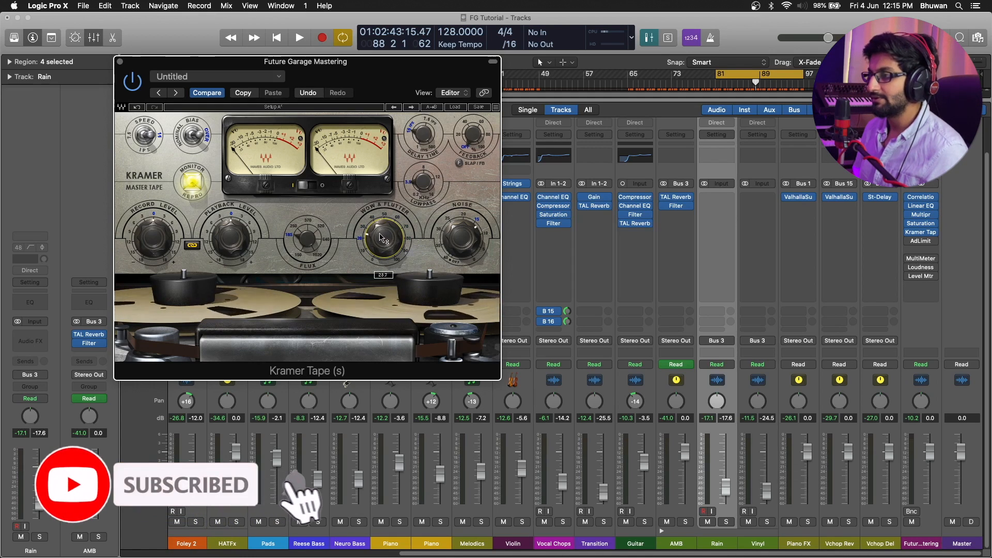
left_click_drag(456, 230, 455, 245)
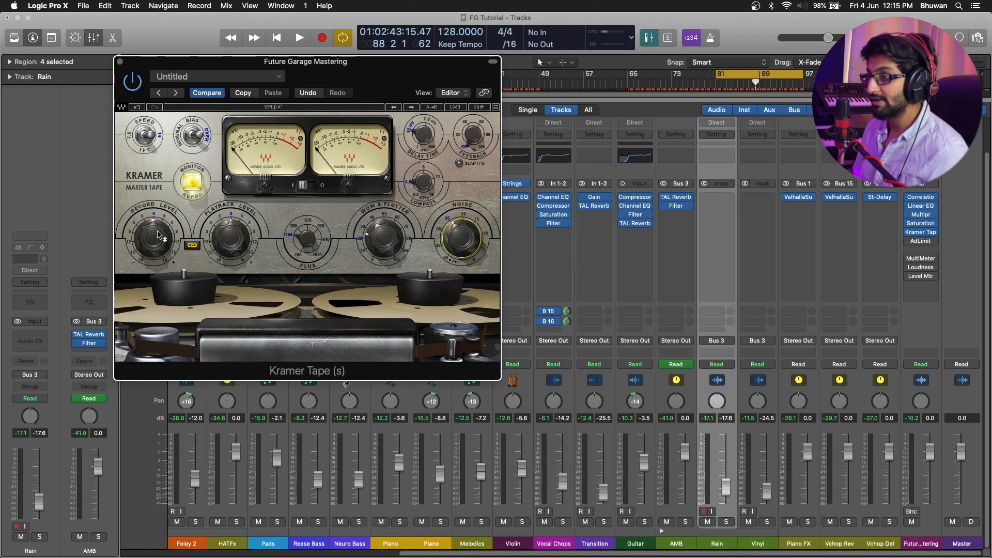
left_click_drag(231, 244, 218, 220)
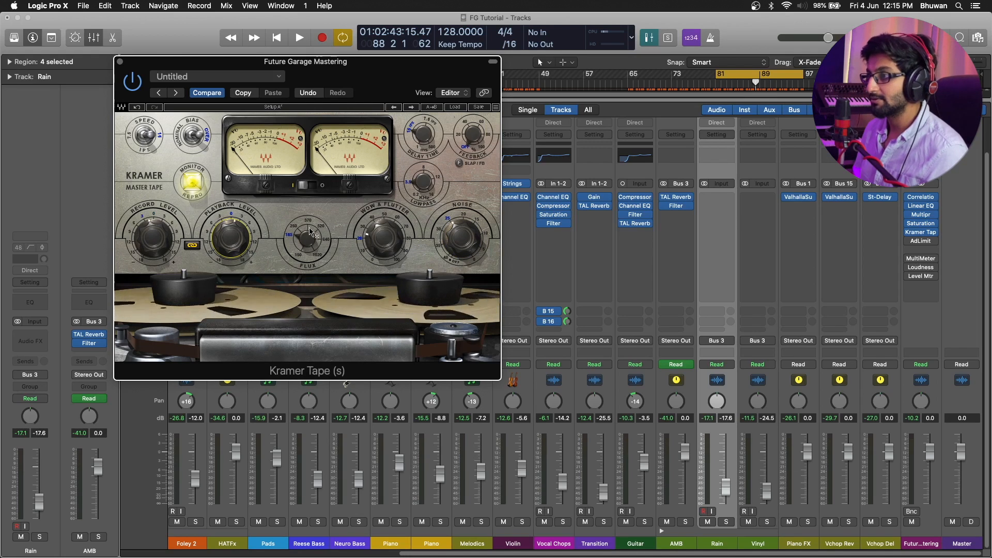
left_click(120, 63)
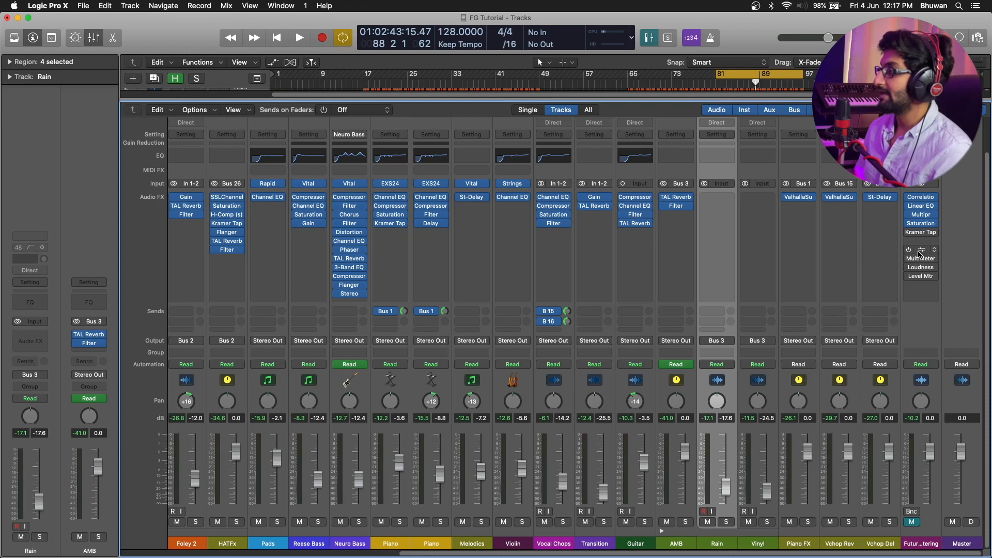
Open the Adaptive Limiter, MultiMeter, Loudness Meter and Level Meter from the mastering channel.
left_click(923, 251)
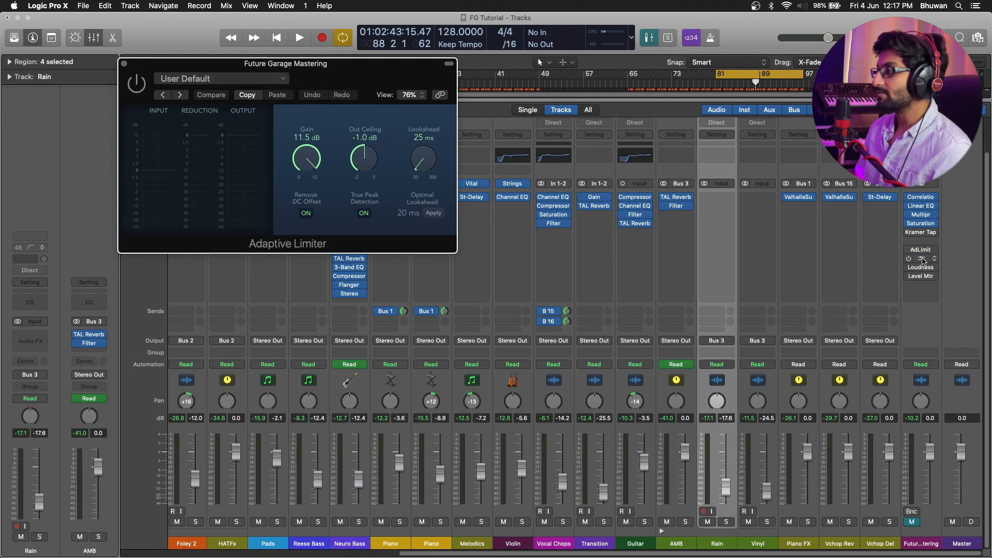
left_click(921, 258)
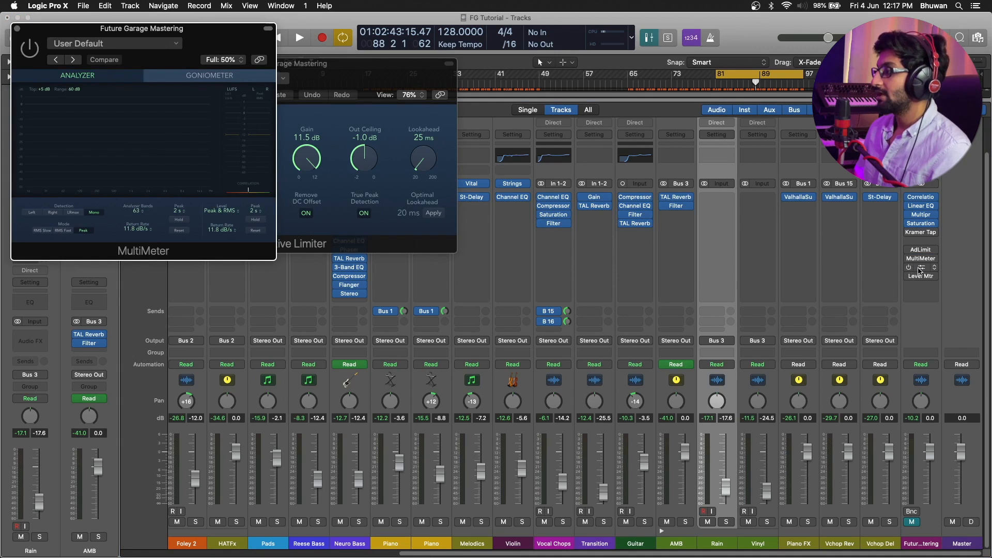
left_click(921, 268)
left_click(920, 276)
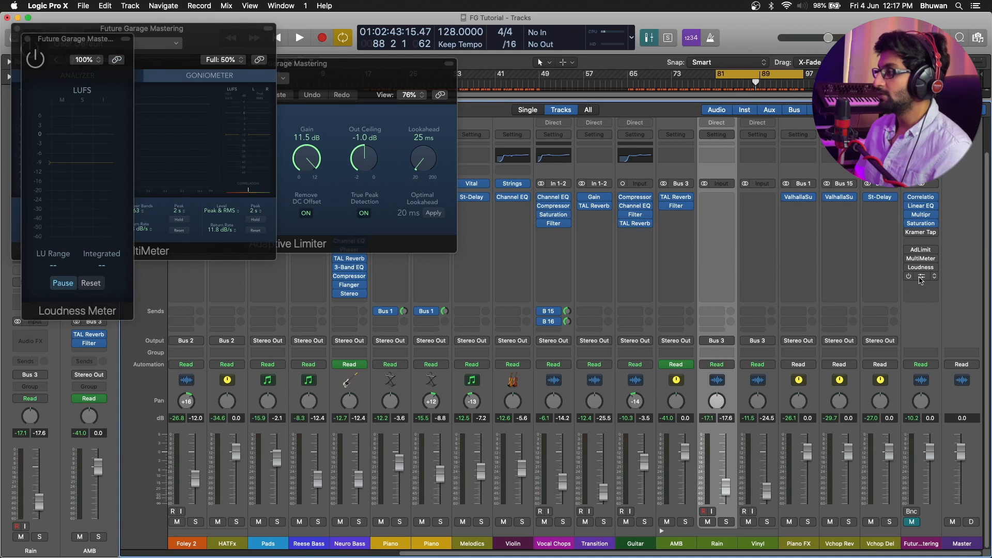
Arrange the four mastering plug-in windows side by side without overlap and enlarge the limiter and MultiMeter windows.
left_click_drag(302, 50, 441, 389)
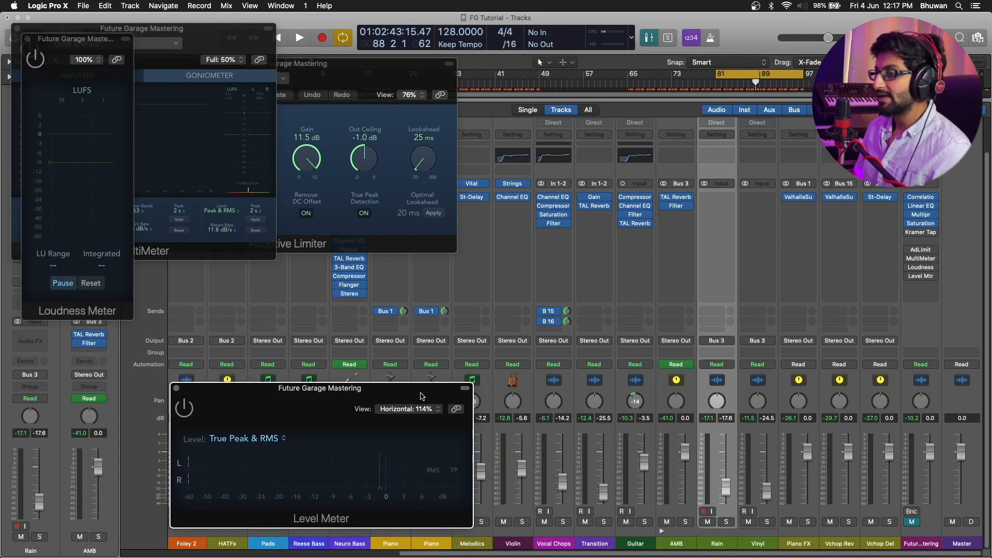
left_click_drag(196, 32, 678, 71)
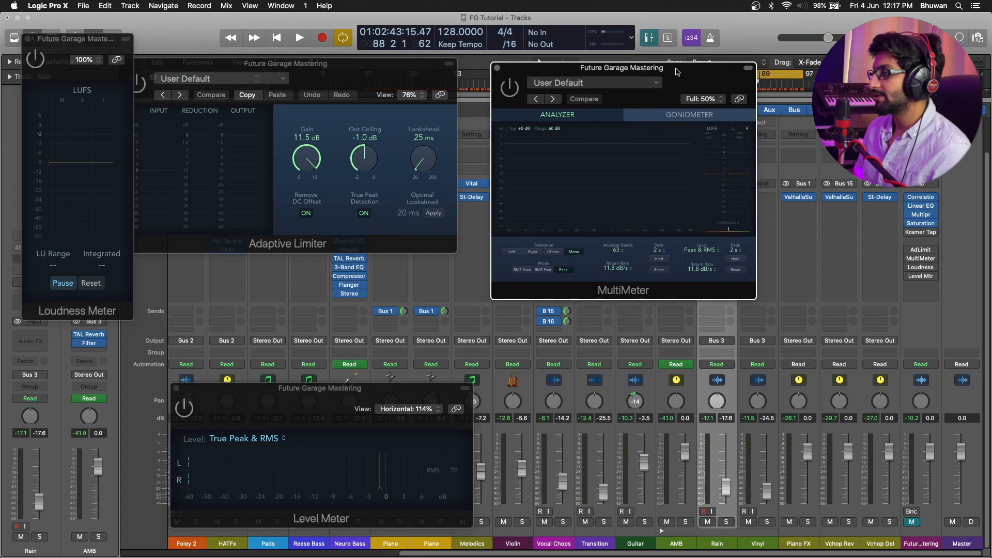
left_click_drag(394, 73, 442, 112)
left_click_drag(669, 68, 738, 126)
left_click_drag(824, 356, 904, 408)
left_click_drag(65, 40, 84, 66)
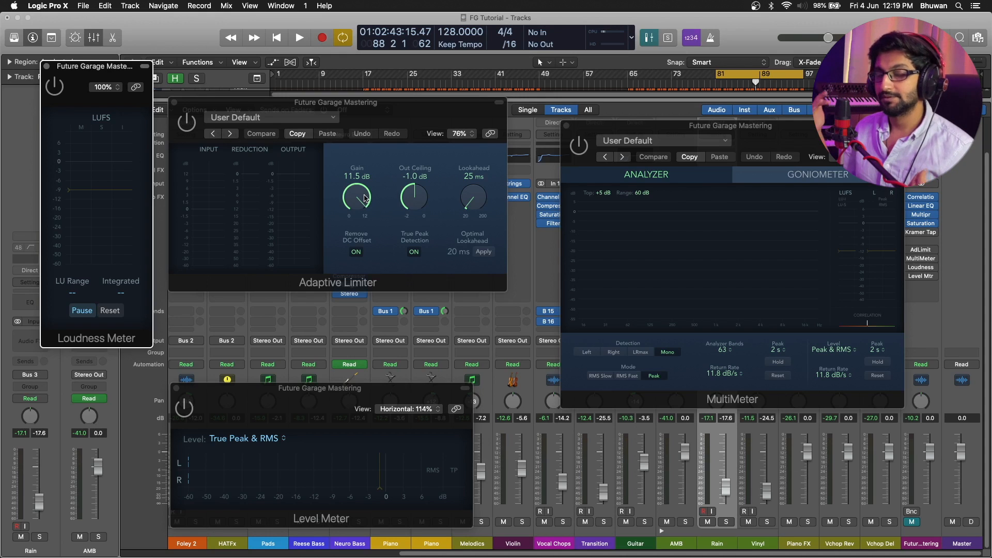
Reset the Adaptive Limiter's gain to 0 dB and position the Level Meter directly beneath the limiter.
left_click_drag(365, 198, 360, 201)
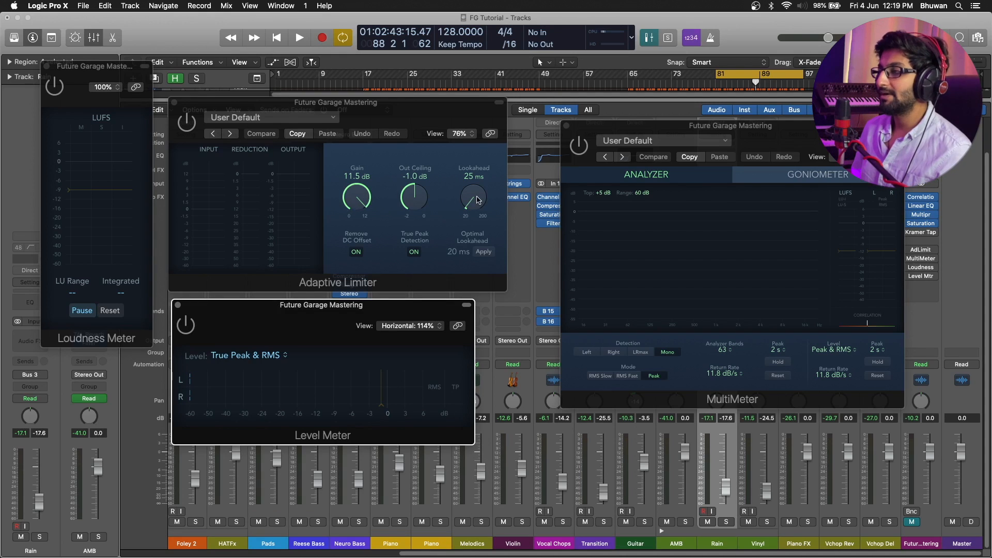
left_click(360, 200, "alt")
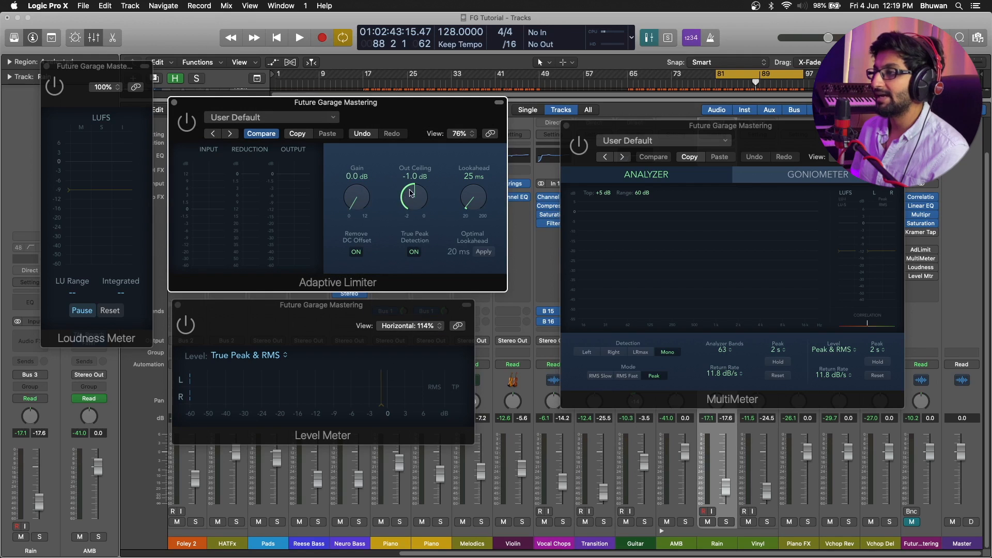
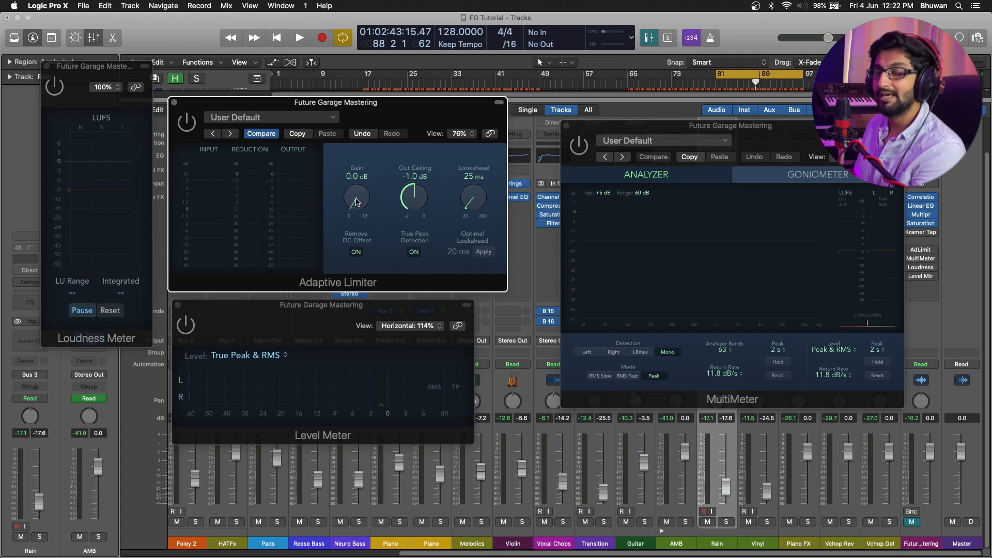
left_click(674, 292)
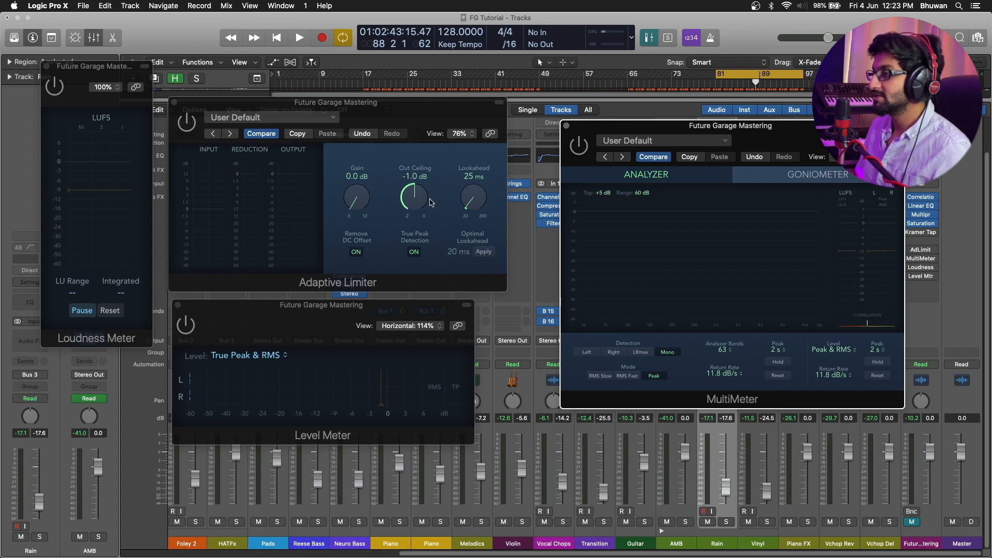
left_click_drag(397, 310, 403, 309)
Play the cycled section through the unmuted mastering channel and switch on the Adaptive Limiter at 2 dB gain with its loudness and level meters.
key("space")
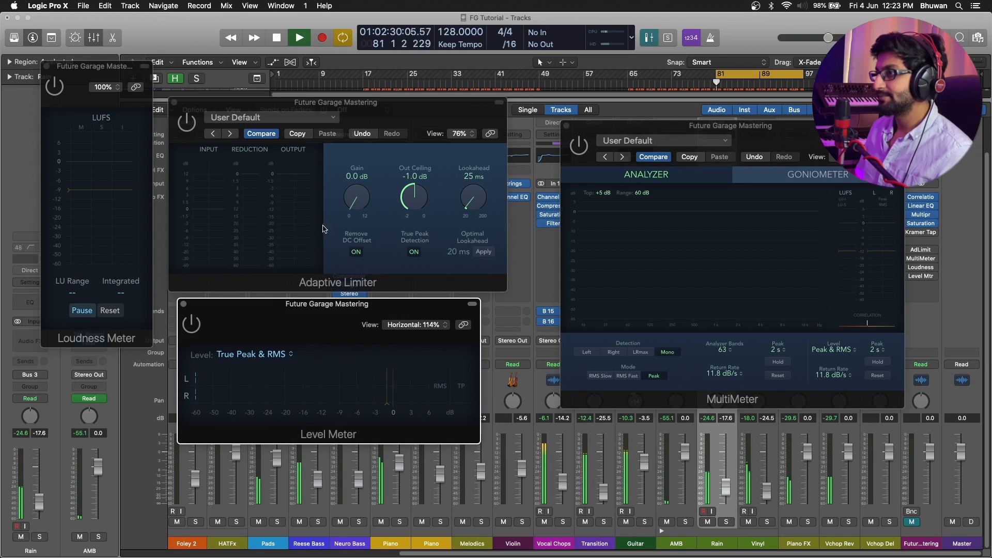
left_click(504, 269)
left_click(912, 522)
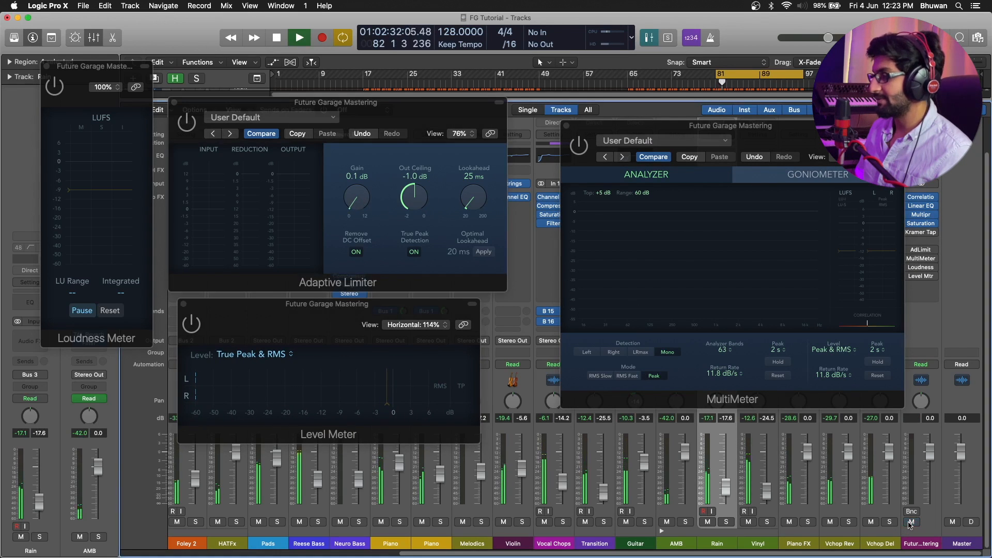
left_click_drag(359, 204, 353, 184)
left_click(53, 87)
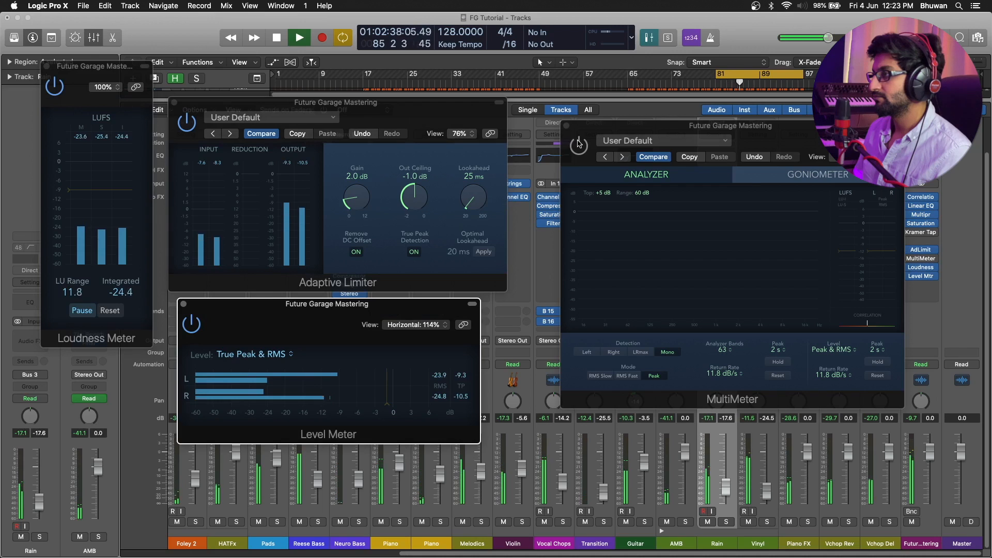
Switch on the MultiMeter, raise the Adaptive Limiter's gain to 4 dB and reset the Loudness Meter.
left_click_drag(362, 198, 361, 190)
key("space")
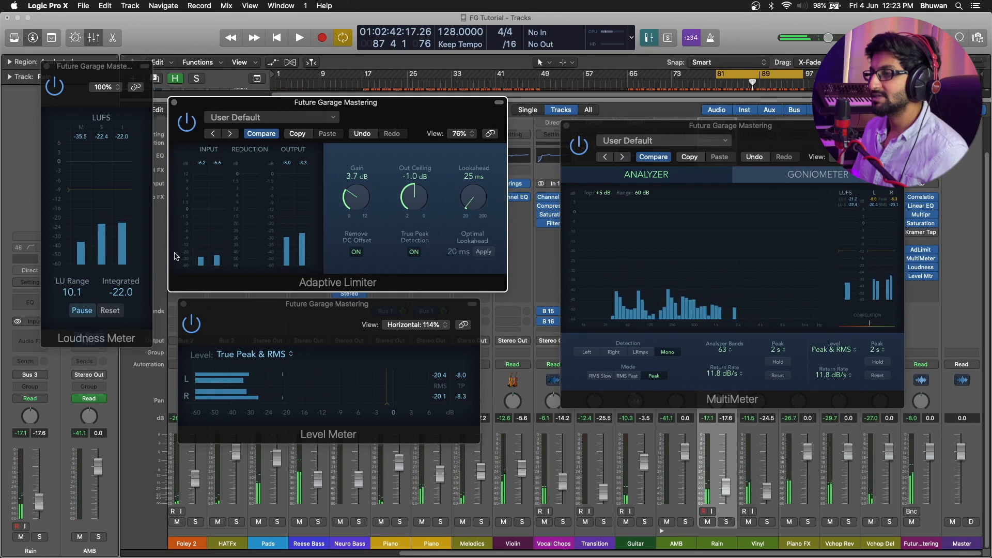
left_click(118, 310)
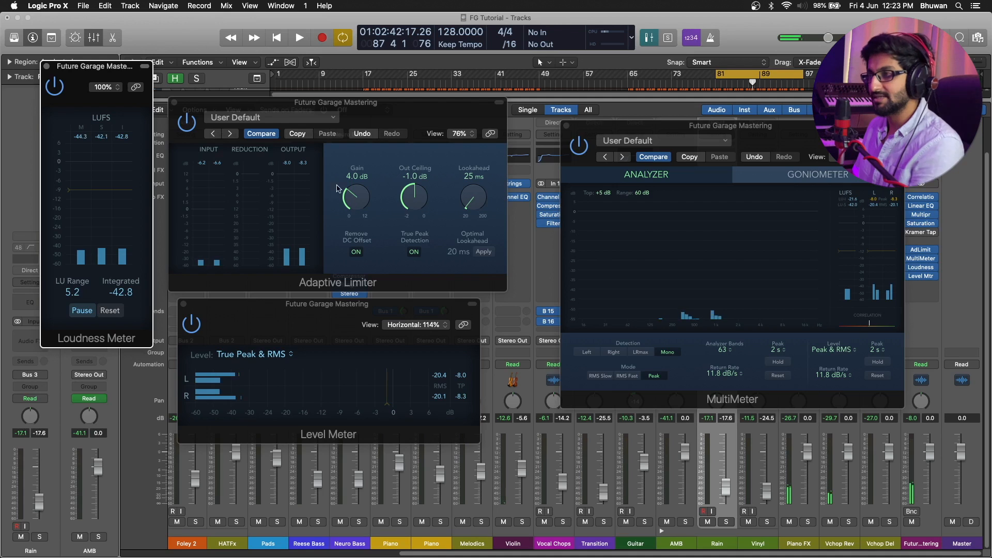
Raise the Adaptive Limiter's gain to 5.5 dB during playback and restart the integrated loudness measurement.
key("space")
left_click_drag(360, 200, 358, 177)
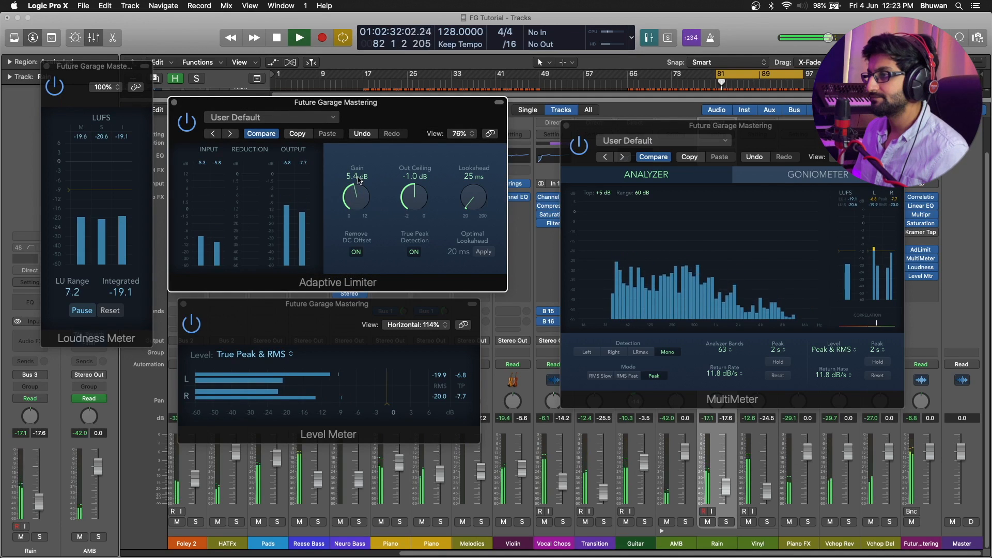
left_click(110, 311)
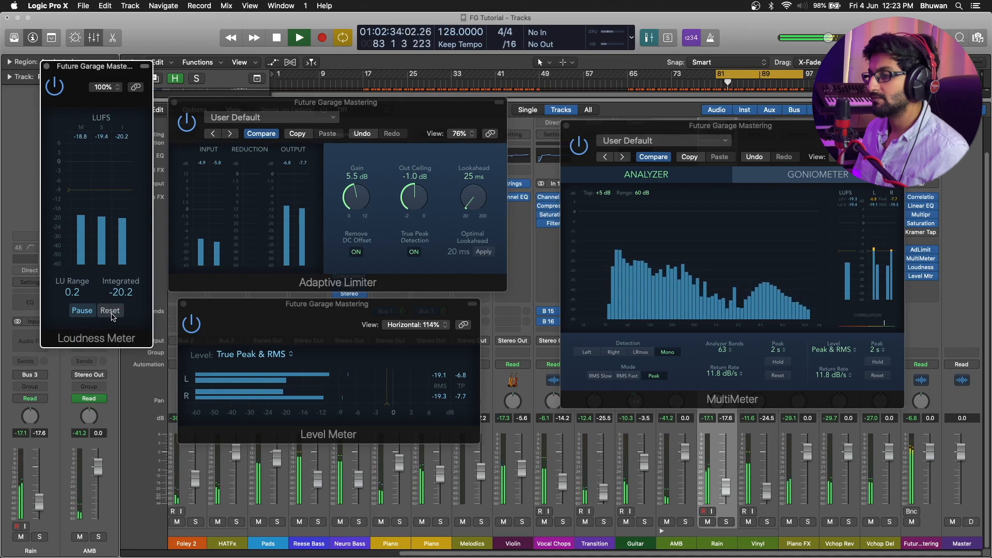
key("space")
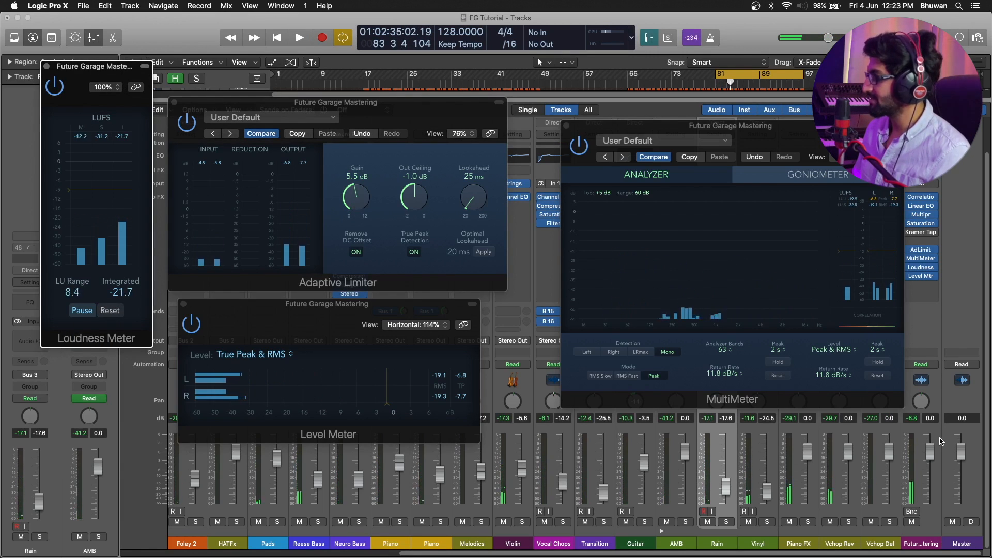
Lower the mastering channel's fader to -5.3 dB and push the limiter gain to 10.4 dB while remeasuring the loudness.
left_click_drag(930, 453, 934, 475)
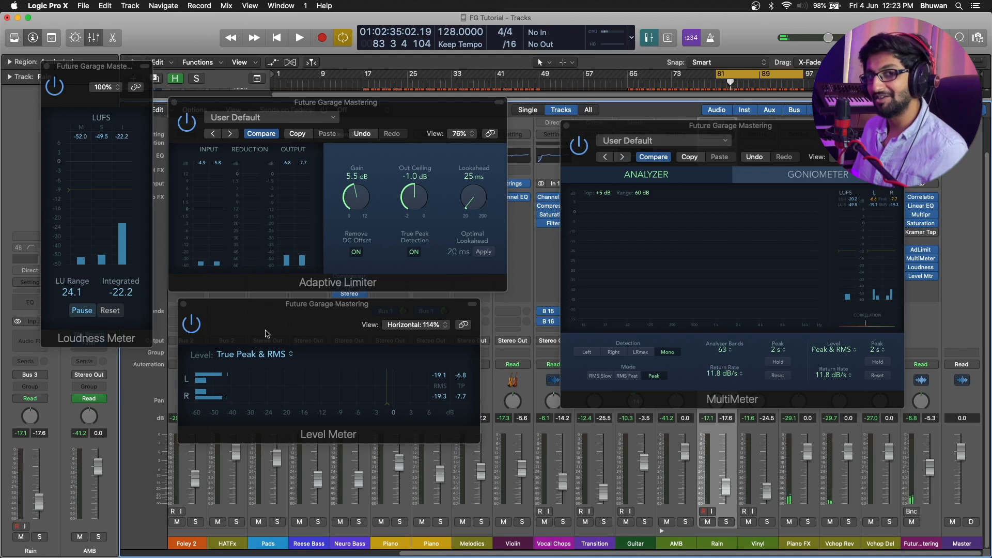
key("space")
left_click_drag(364, 200, 354, 182)
left_click(109, 310)
left_click(110, 310)
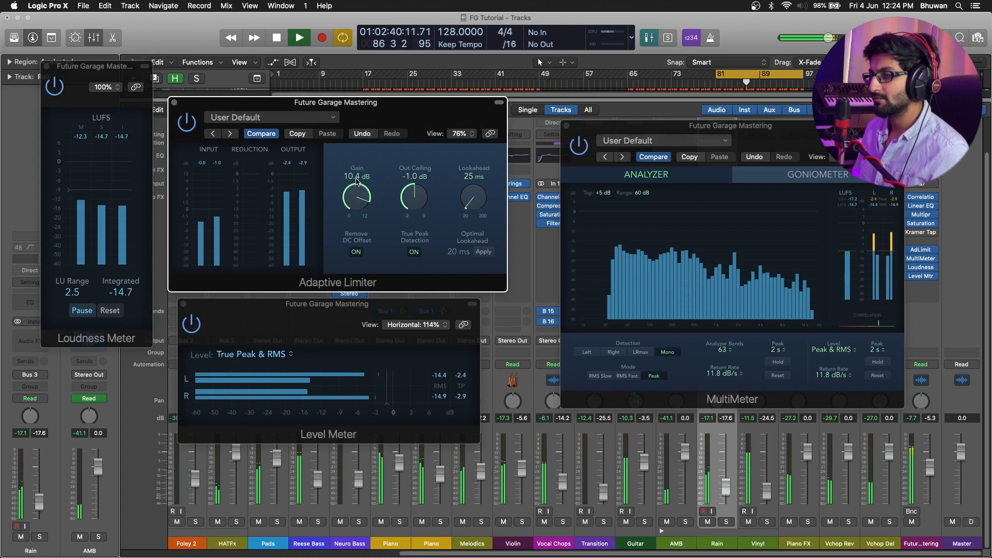
left_click(119, 314)
left_click(119, 314)
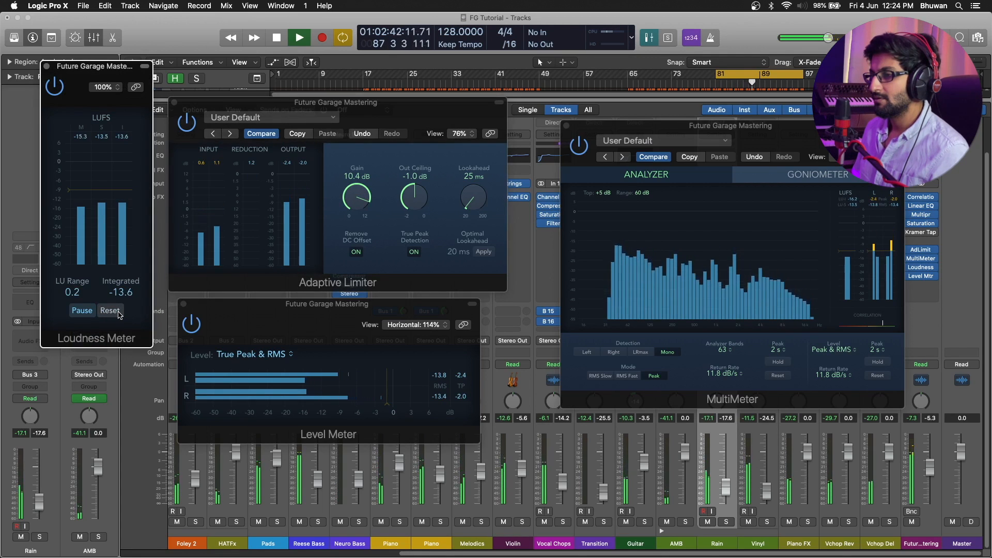
Push the Adaptive Limiter's gain to 11 dB and on to 12 dB, resetting the Loudness Meter after each change.
left_click_drag(364, 194, 362, 185)
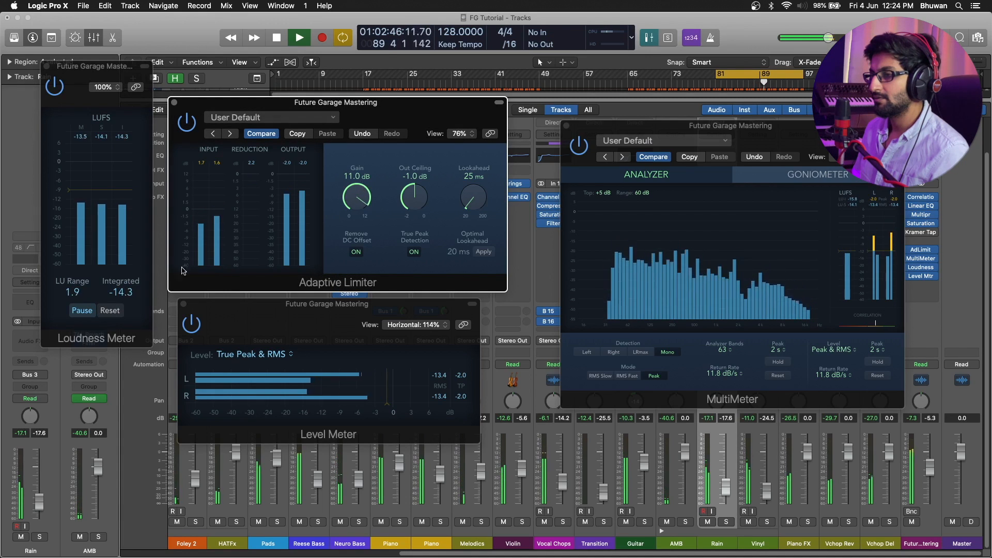
left_click(110, 310)
mouse_move(376, 197)
left_mouse_down()
mouse_move(376, 184)
mouse_move(361, 199)
mouse_move(360, 186)
left_mouse_up()
left_click(117, 311)
left_click(116, 310)
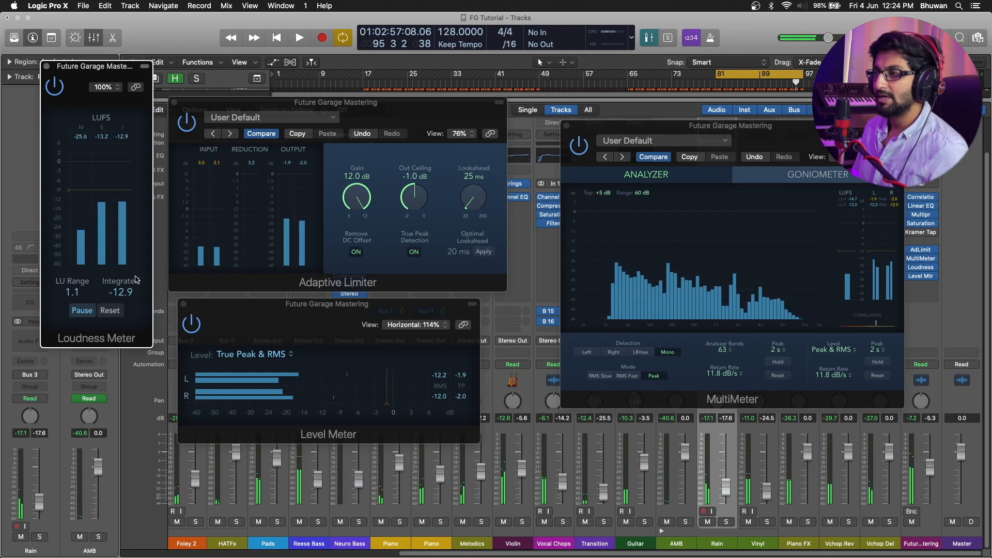
Set the Adaptive Limiter's gain to 11.5 dB and remeasure the cycled section's integrated loudness.
left_click_drag(354, 196, 354, 198)
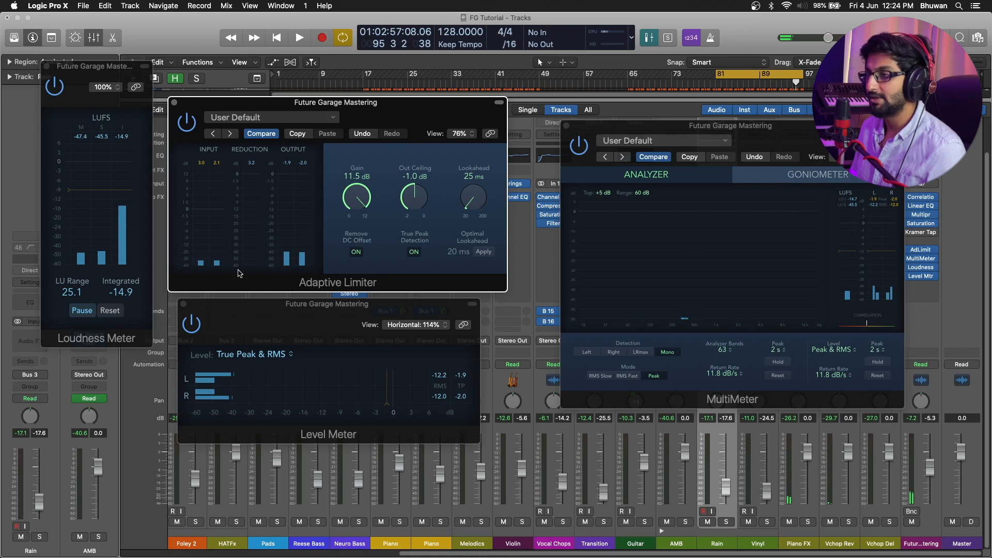
key("space")
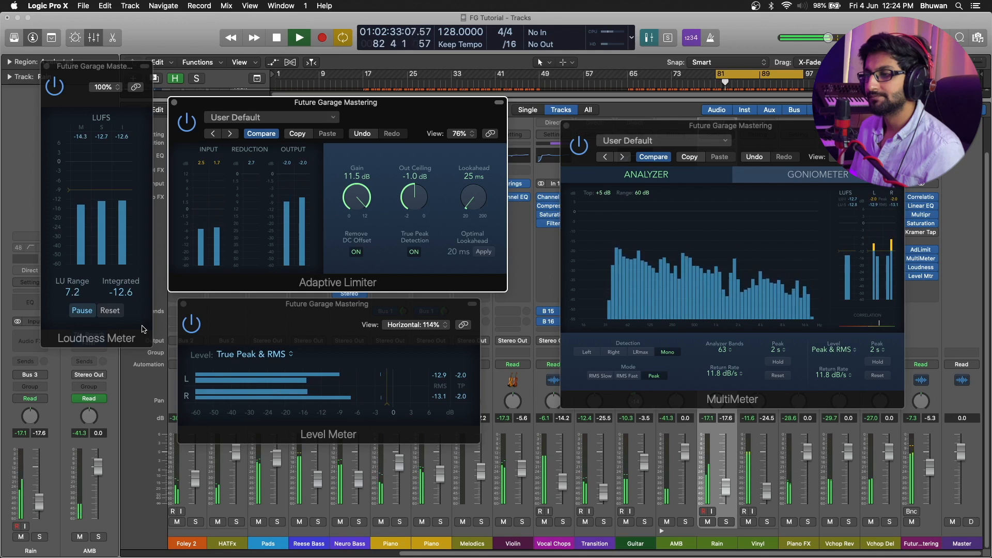
left_click(120, 308)
left_click(115, 313)
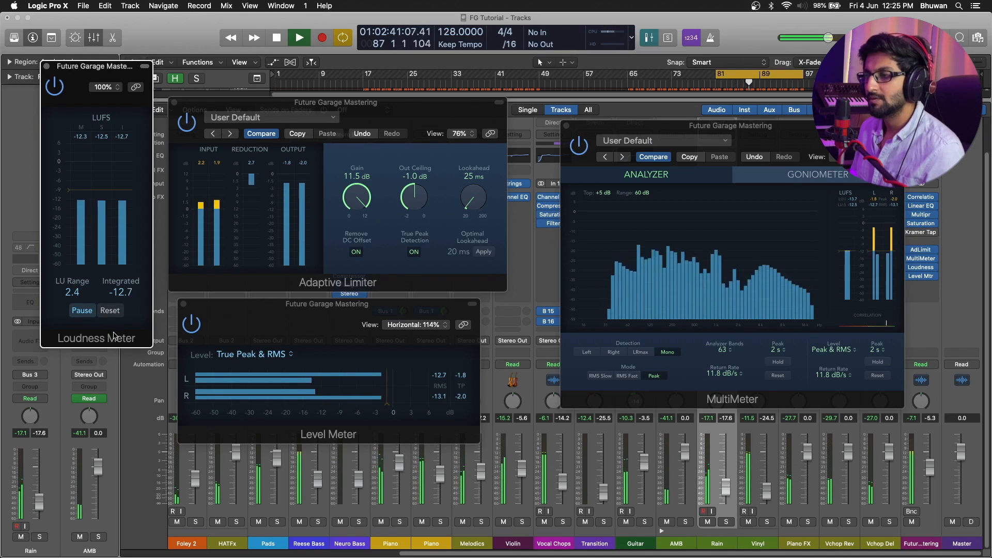
key("space")
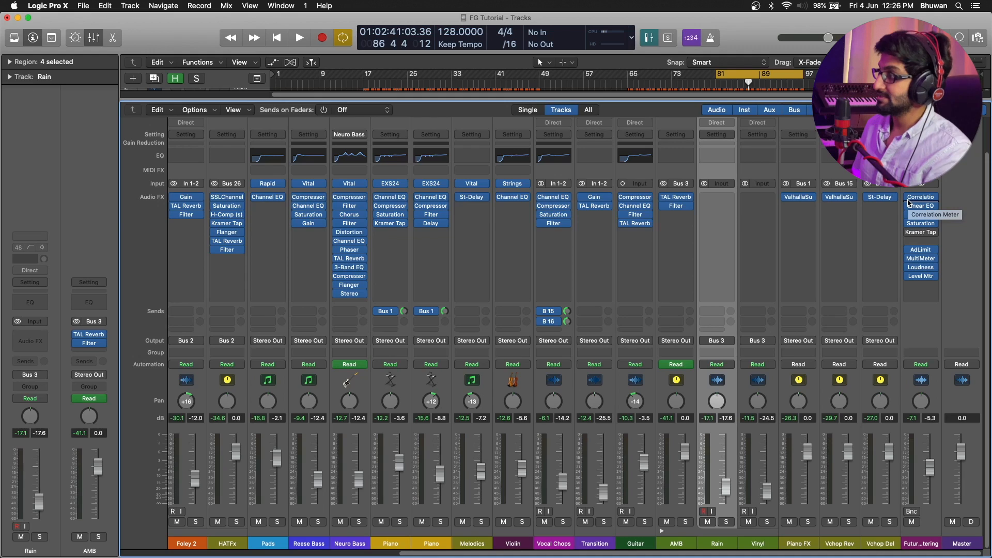
Compare the cycled section with the entire mastering chain bypassed and active, leaving every plug-in including Kramer Tape switched on.
key("space")
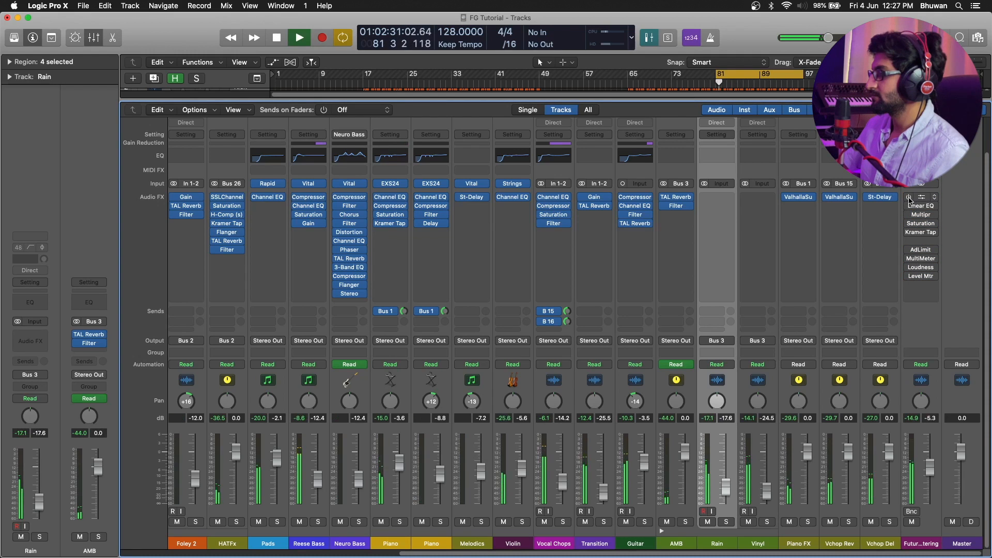
left_click_drag(908, 200, 915, 279)
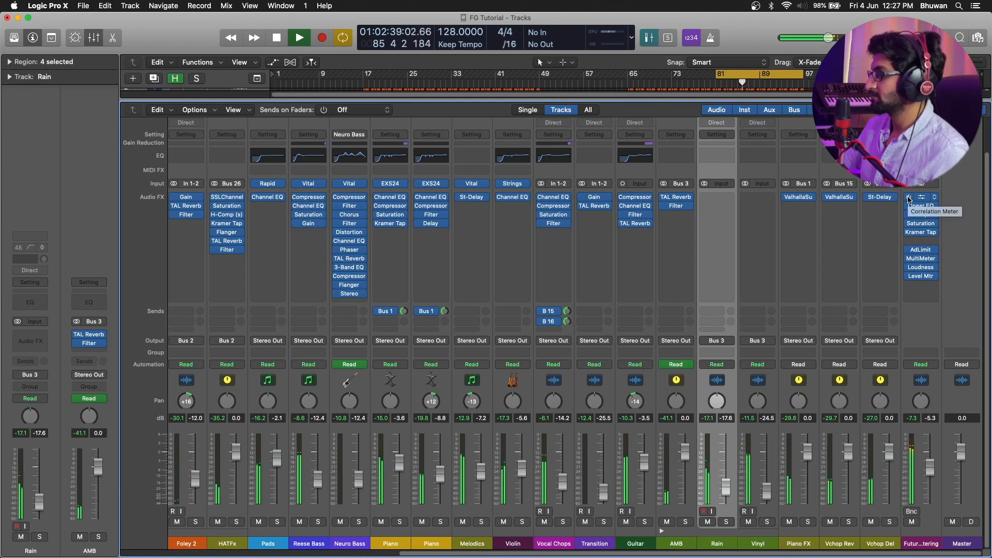
left_click_drag(909, 199, 915, 284)
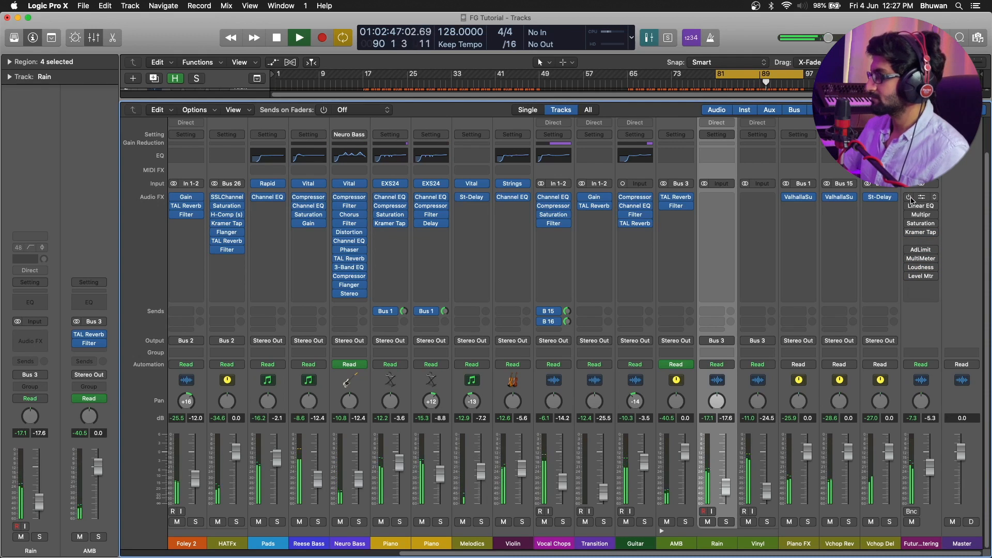
left_click_drag(910, 200, 911, 287)
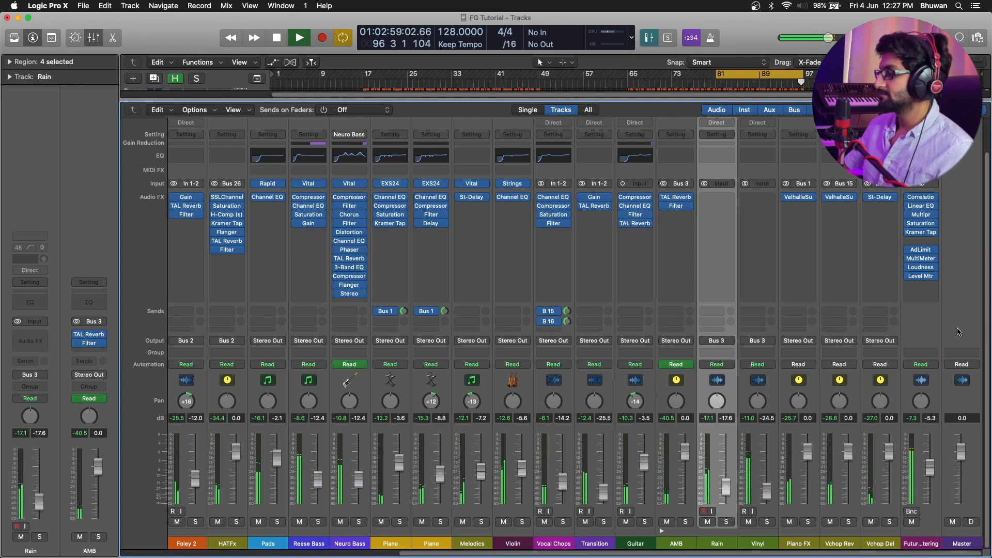
key("space")
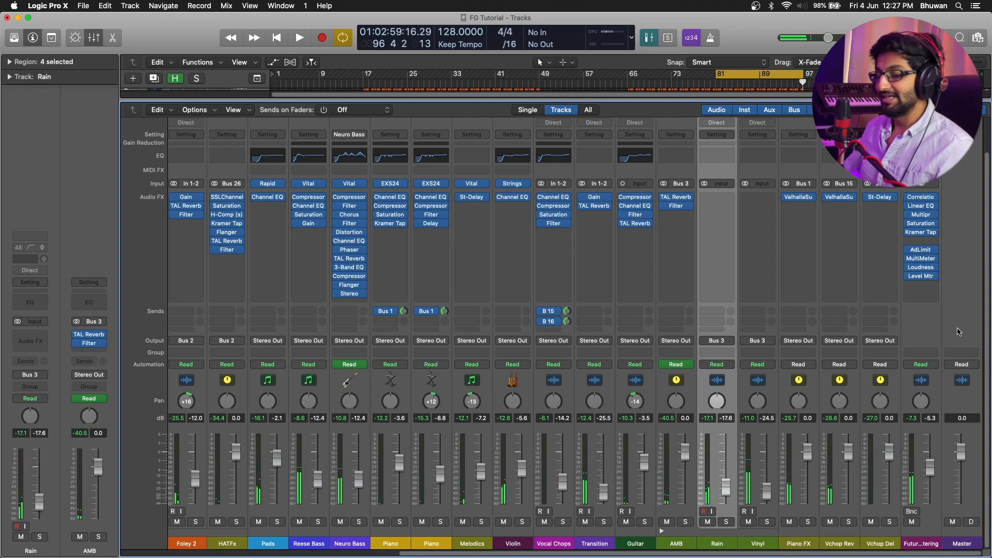